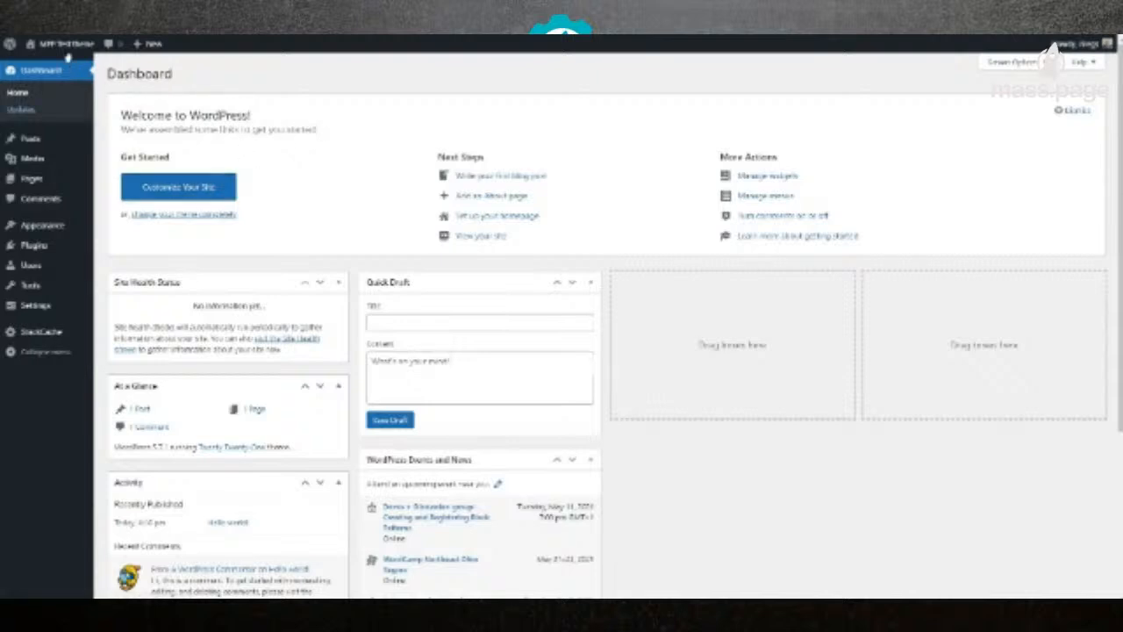
# Step: Open the test site's front end in a new browser tab to view it
pyautogui.rightClick(43, 72)
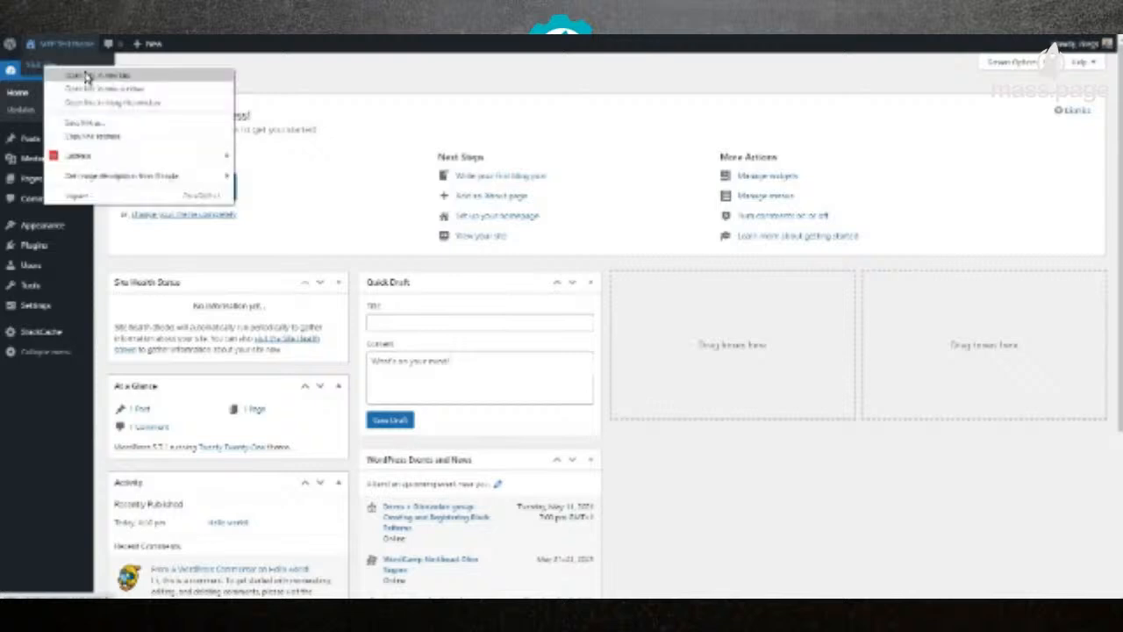
pyautogui.click(86, 77)
pyautogui.click(140, 10)
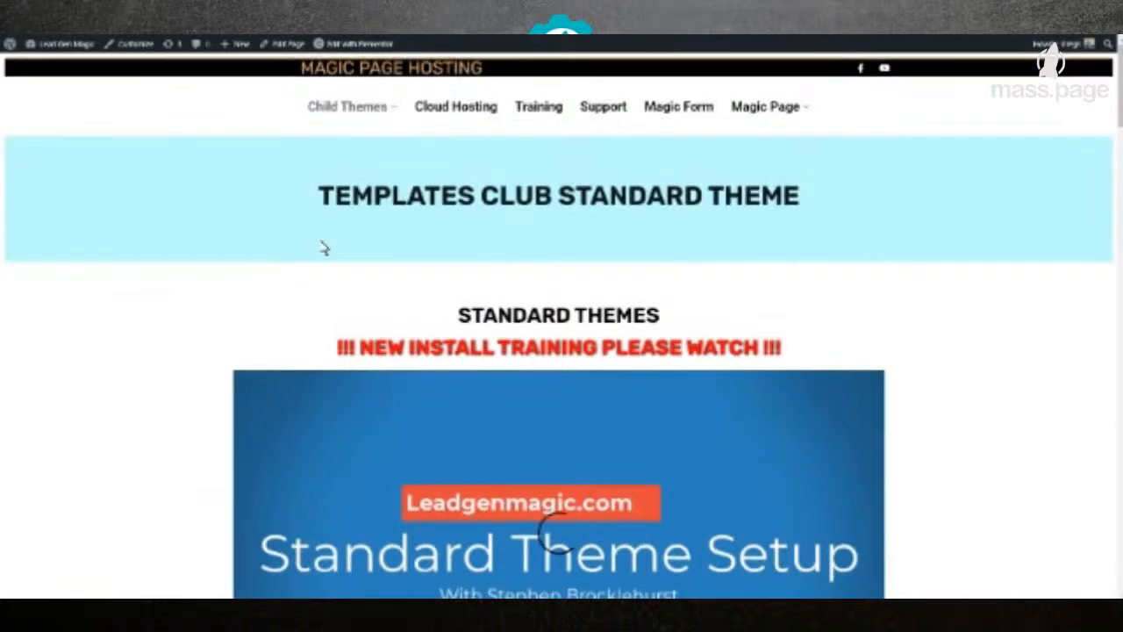
# Step: Download the Car Insurance theme from the Templates Club standard themes page
pyautogui.scroll(-9, 323, 248)
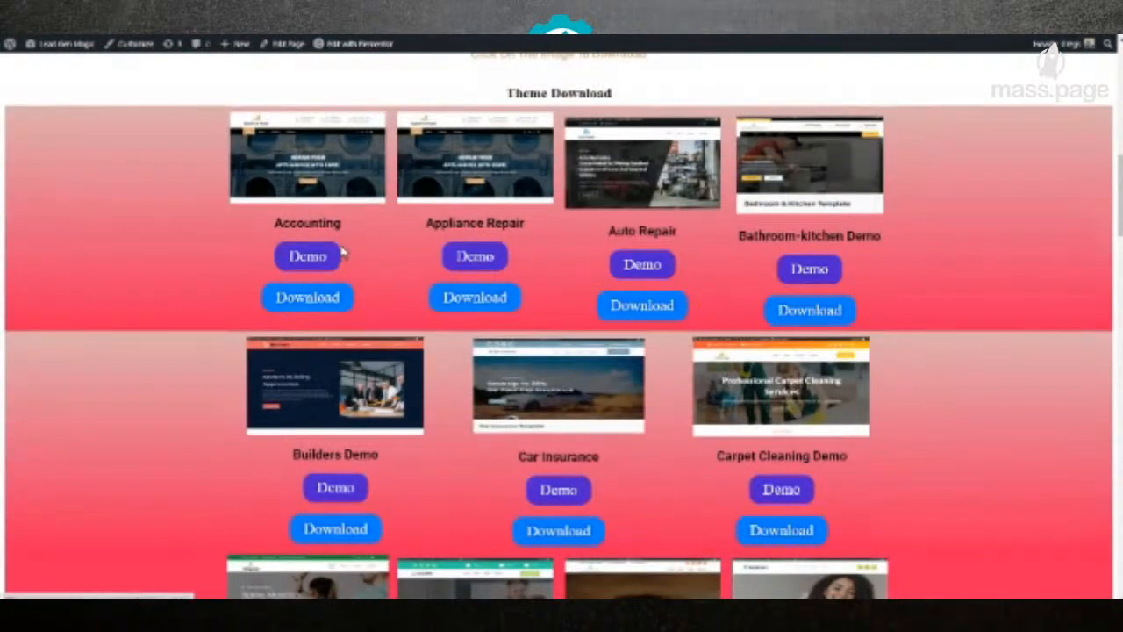
pyautogui.scroll(-1, 384, 255)
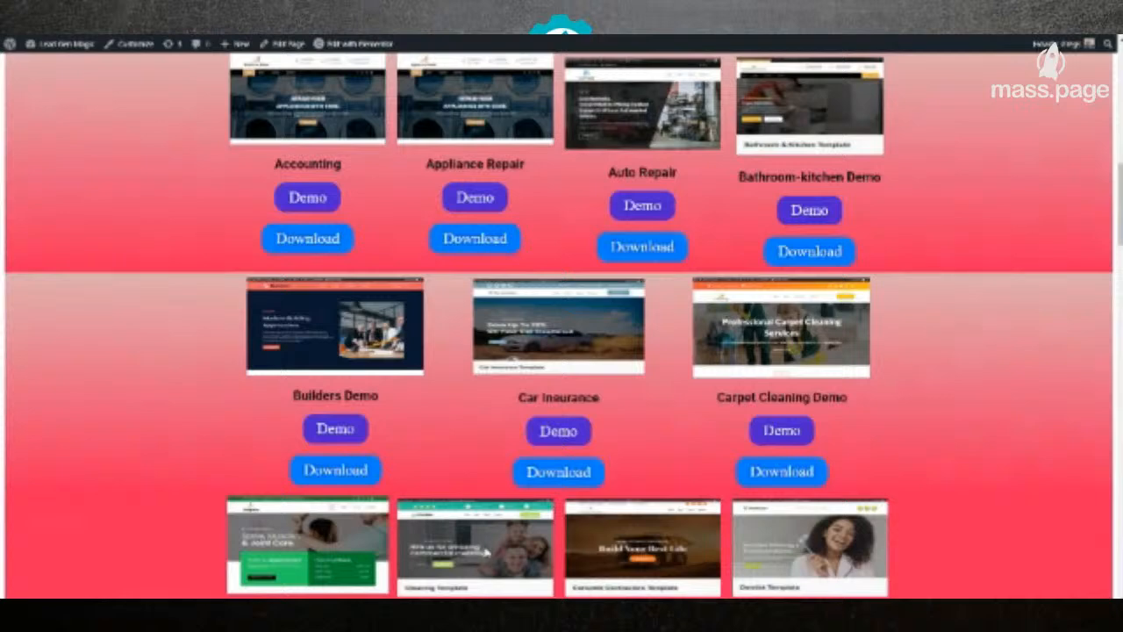
pyautogui.click(562, 472)
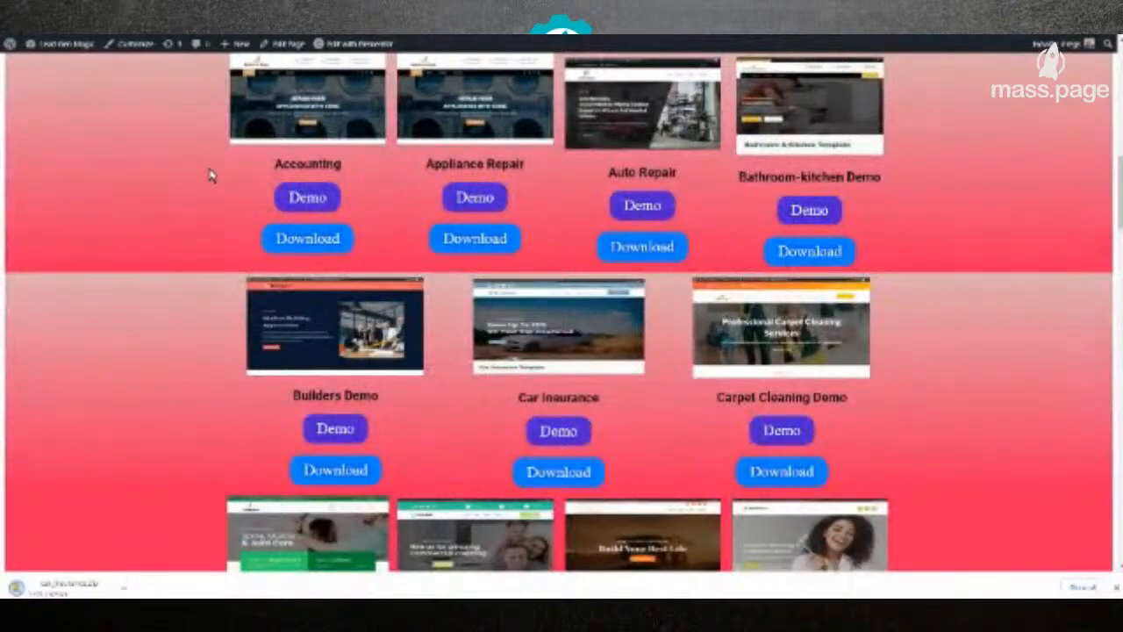
# Step: Install car_insurance.zip as an uploaded theme on the WordPress test site and activate it
pyautogui.click(171, 17)
pyautogui.moveTo(44, 226)
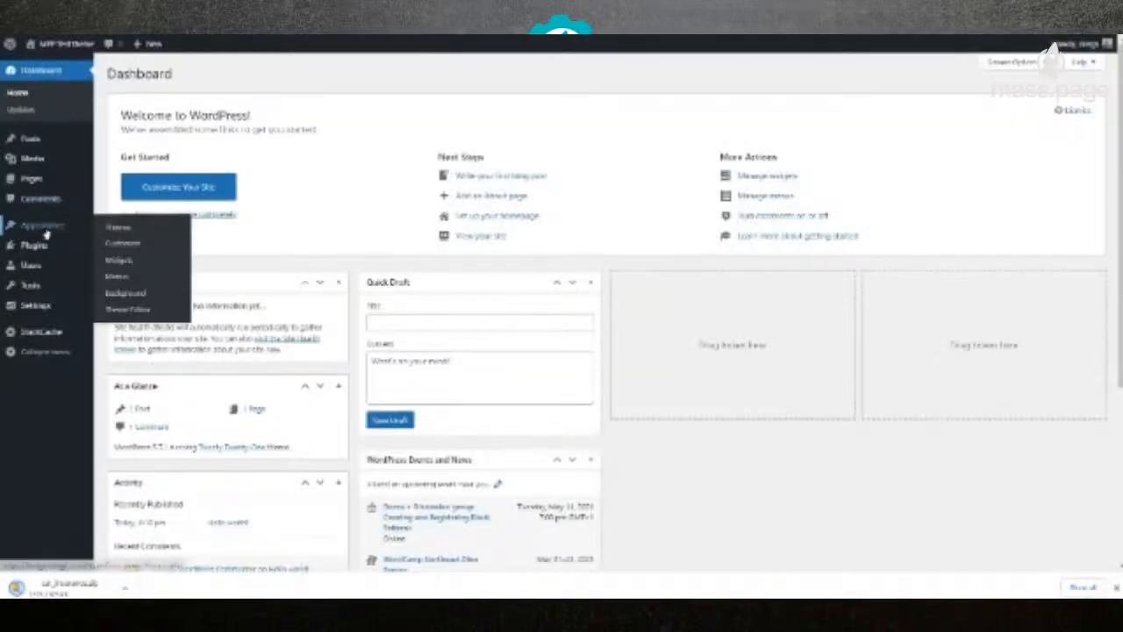
pyautogui.click(117, 227)
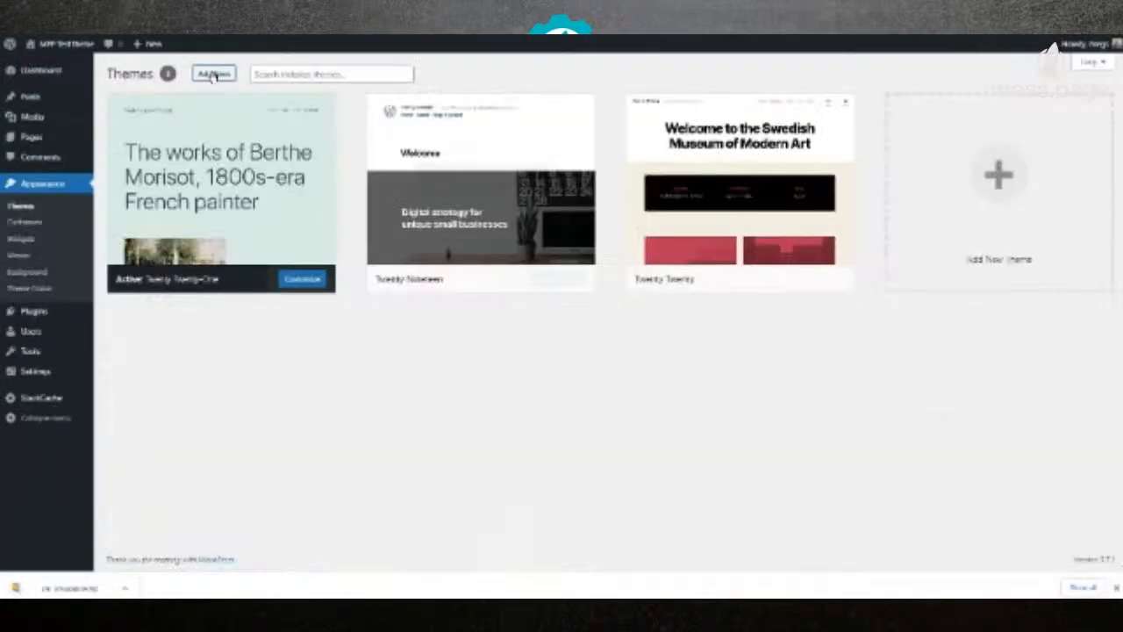
pyautogui.moveTo(219, 180)
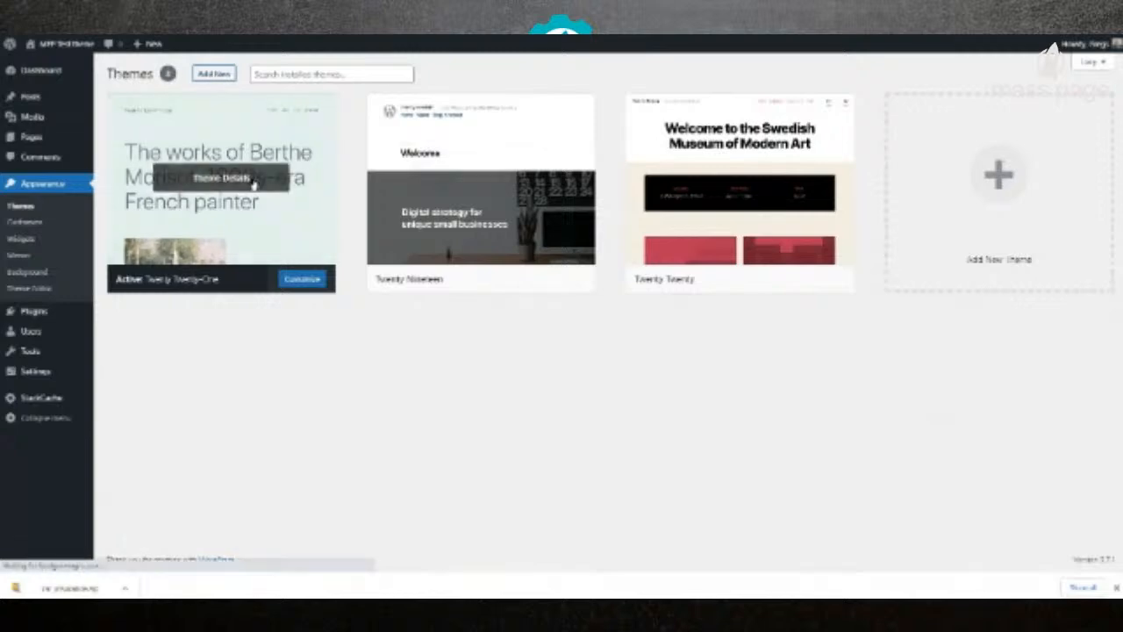
pyautogui.click(214, 73)
pyautogui.click(218, 74)
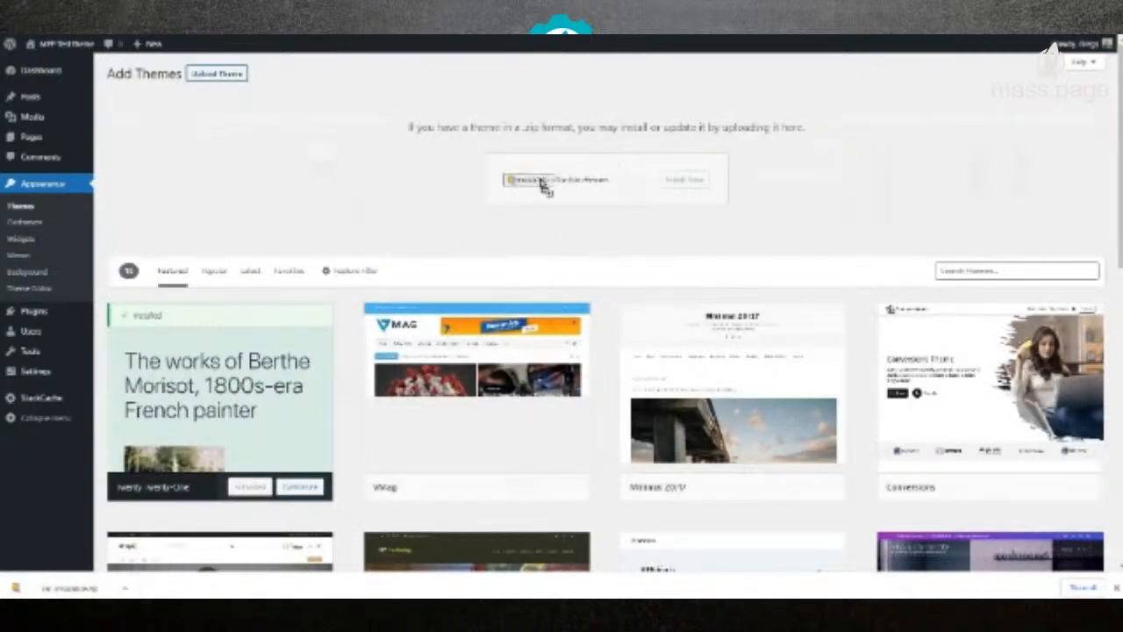
pyautogui.click(527, 180)
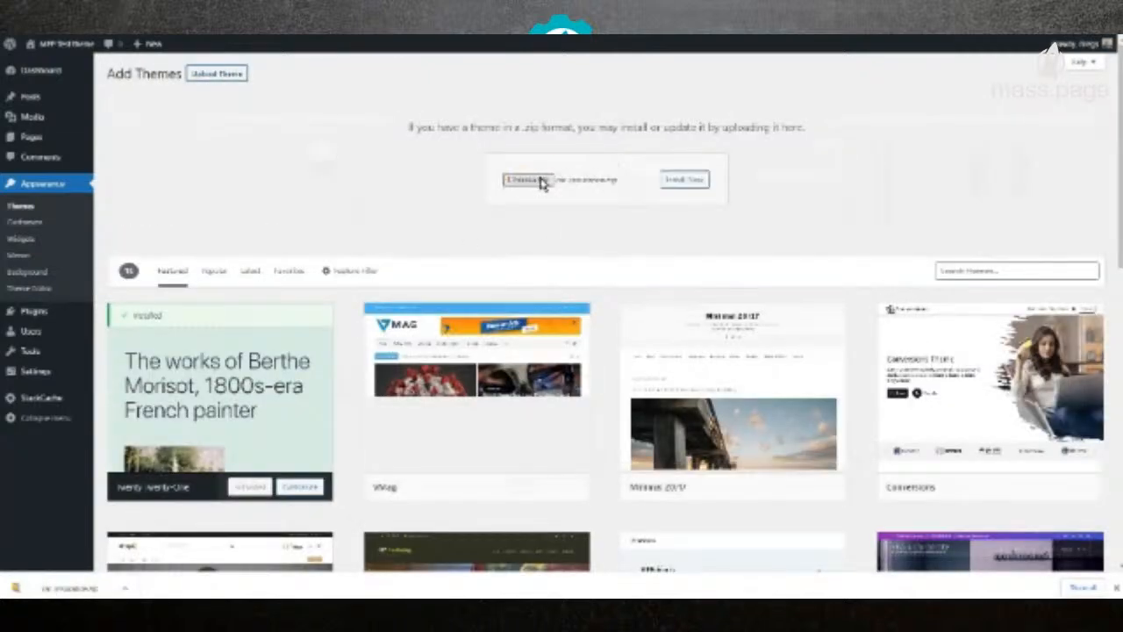
pyautogui.click(672, 179)
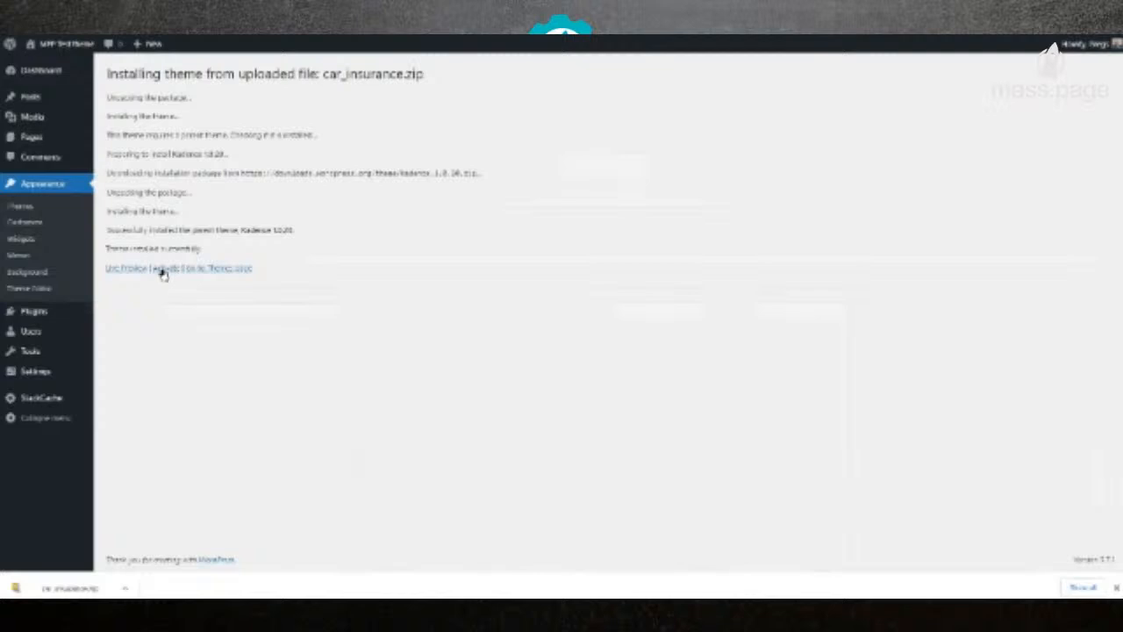
pyautogui.click(162, 271)
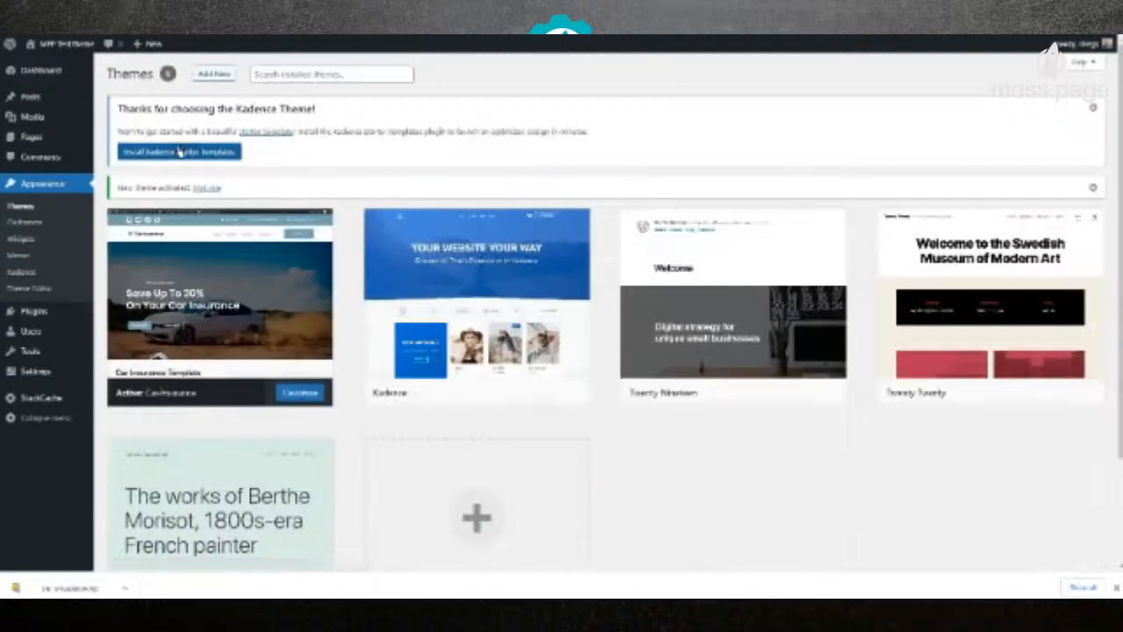
# Step: Install Kadence Starter Templates and import the Car-Insurance Theme template from the LeadGenMagic collection with its required plugins
pyautogui.click(180, 151)
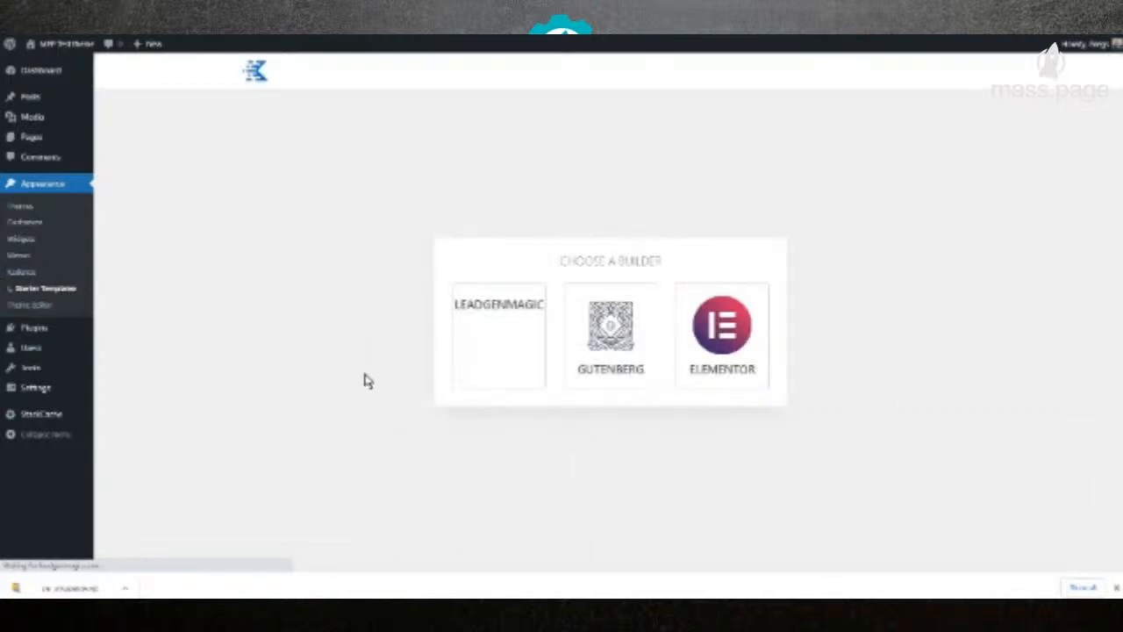
pyautogui.click(513, 327)
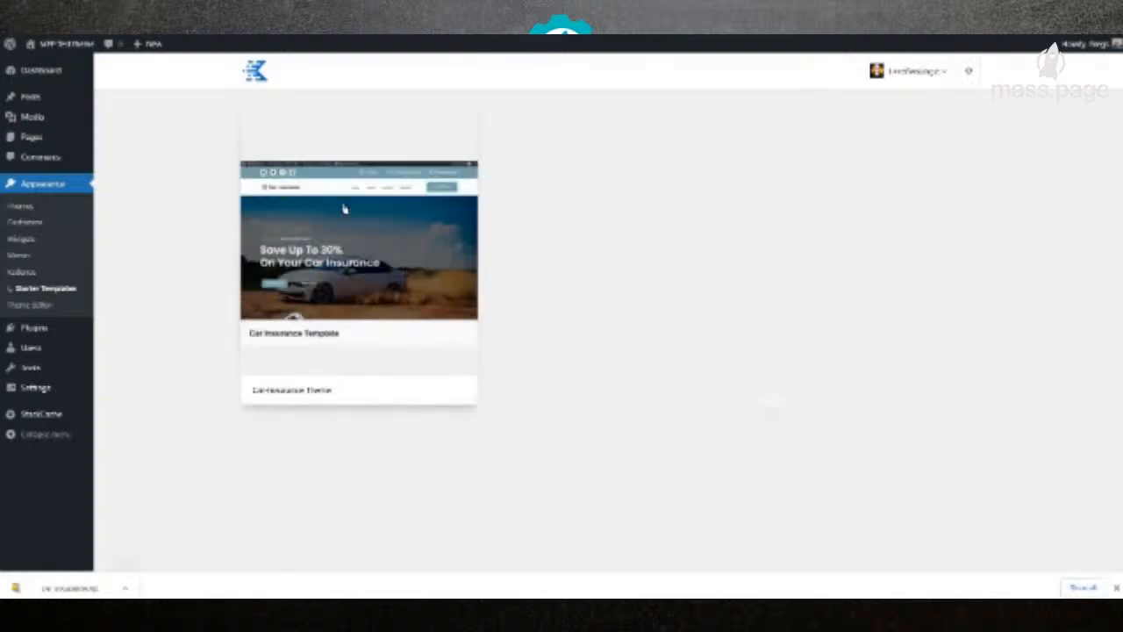
pyautogui.click(357, 218)
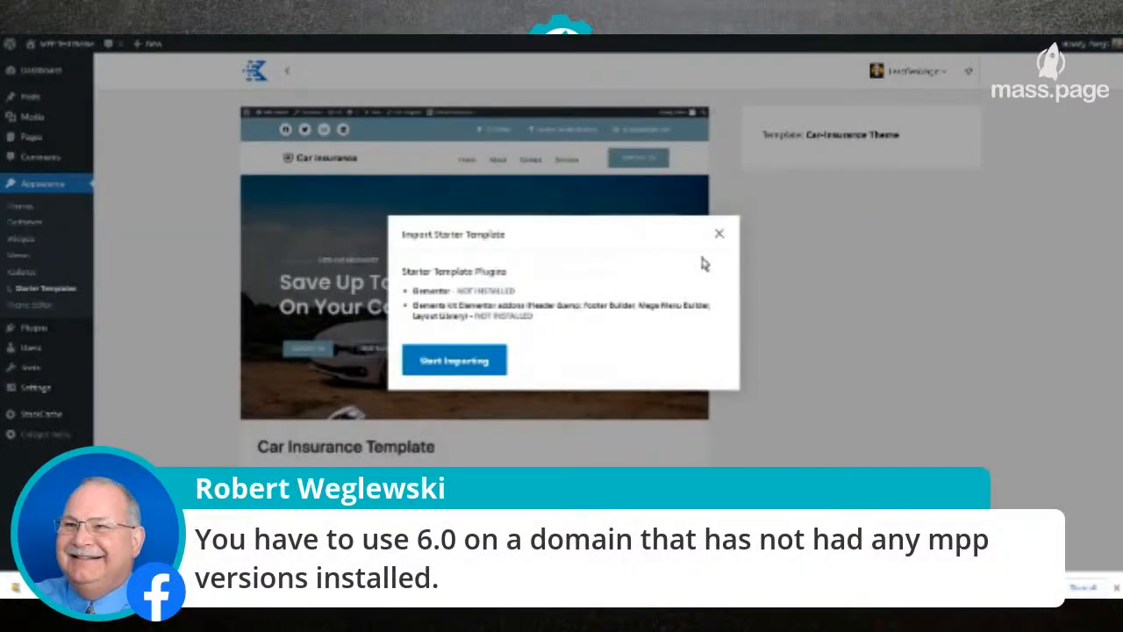
pyautogui.click(454, 361)
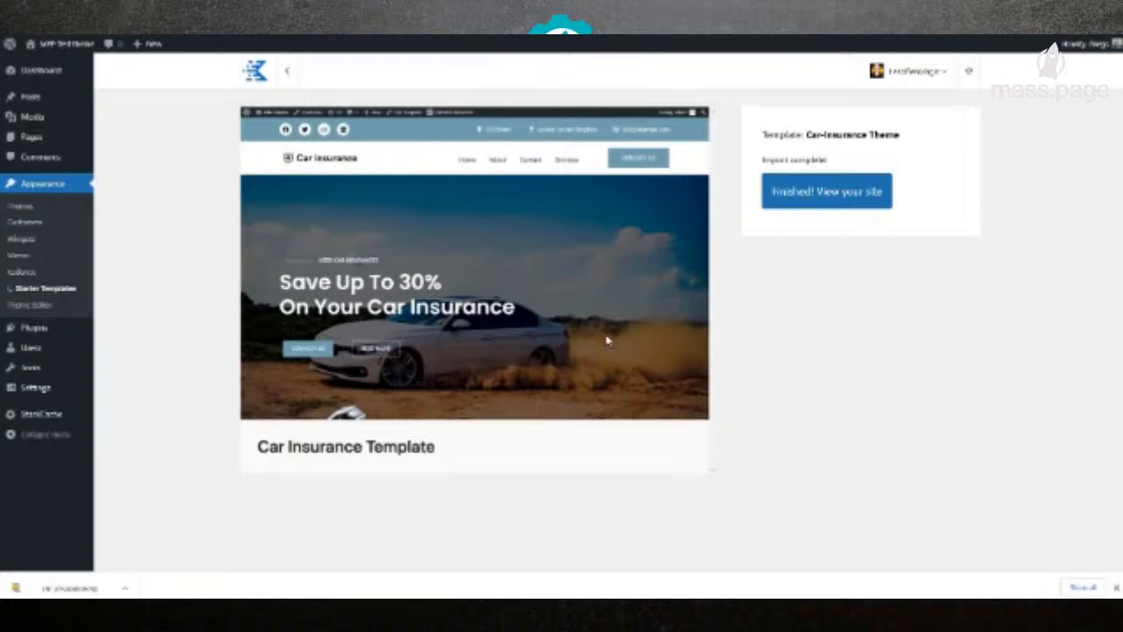
# Step: Open the finished site and examine the imported car insurance homepage from its header down to the customer reviews
pyautogui.click(822, 191)
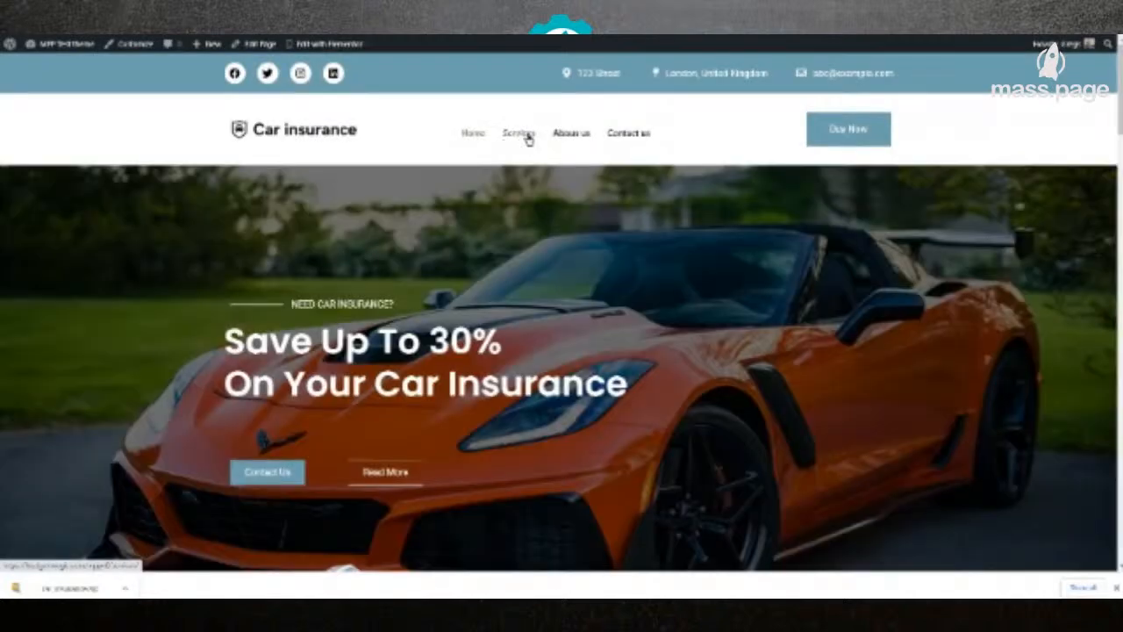
pyautogui.scroll(-5, 529, 254)
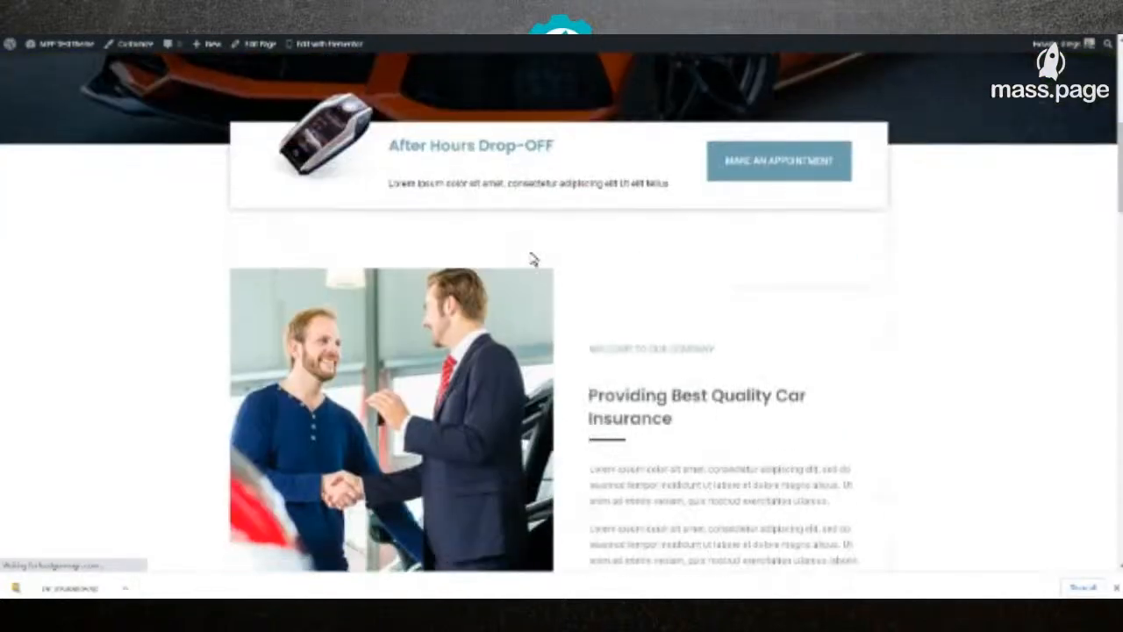
pyautogui.scroll(-3, 534, 259)
pyautogui.scroll(3, 534, 259)
pyautogui.scroll(-1, 737, 423)
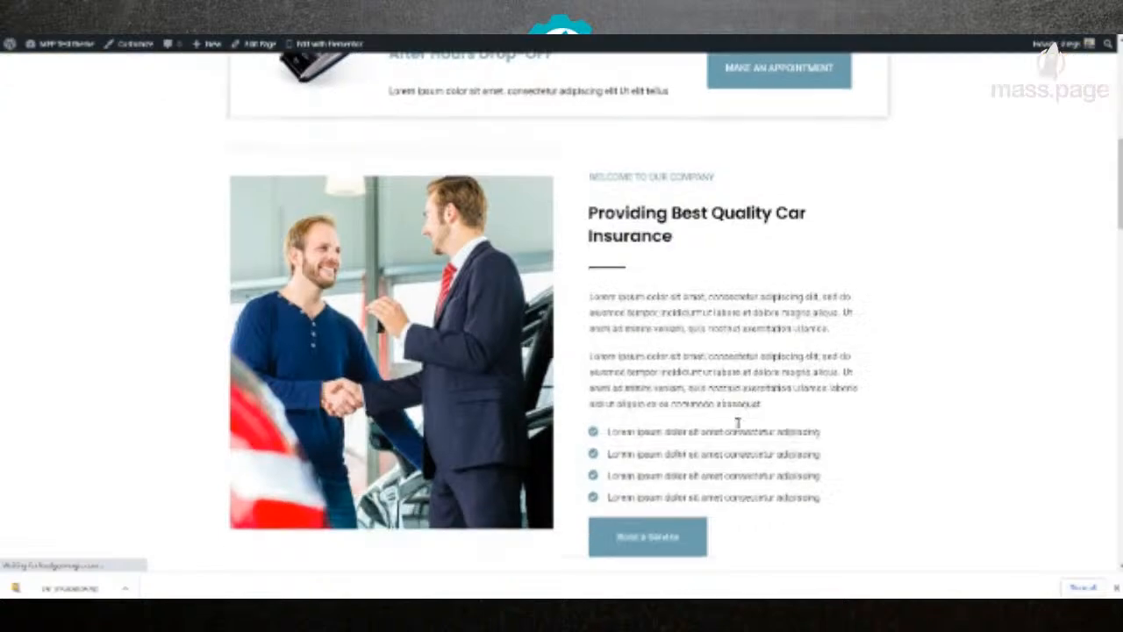
pyautogui.scroll(-10, 737, 423)
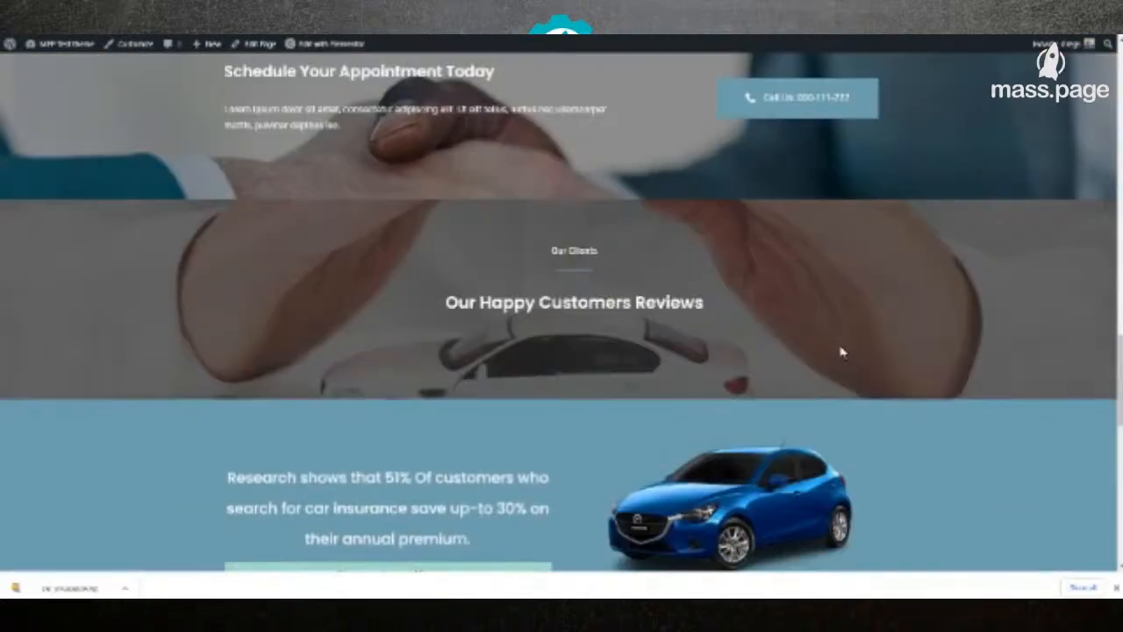
pyautogui.moveTo(1119, 373); pyautogui.dragTo(1120, 88)
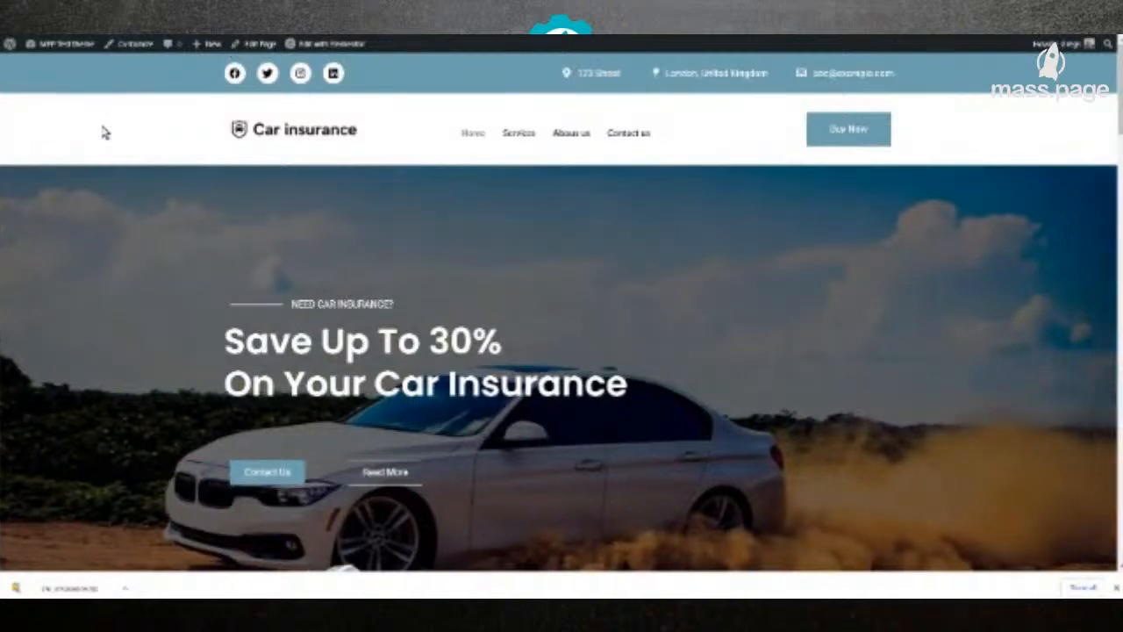
# Step: Return to the WordPress dashboard, then upload, install and activate the magic-page-6.0.zip plugin
pyautogui.moveTo(31, 46)
pyautogui.click(44, 66)
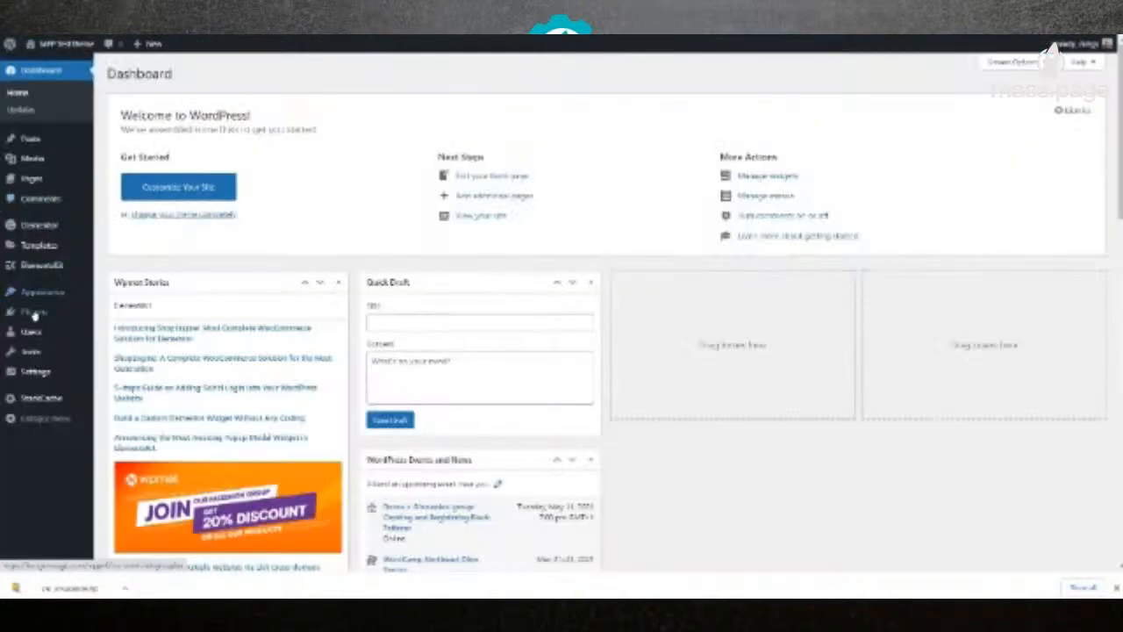
pyautogui.moveTo(33, 312)
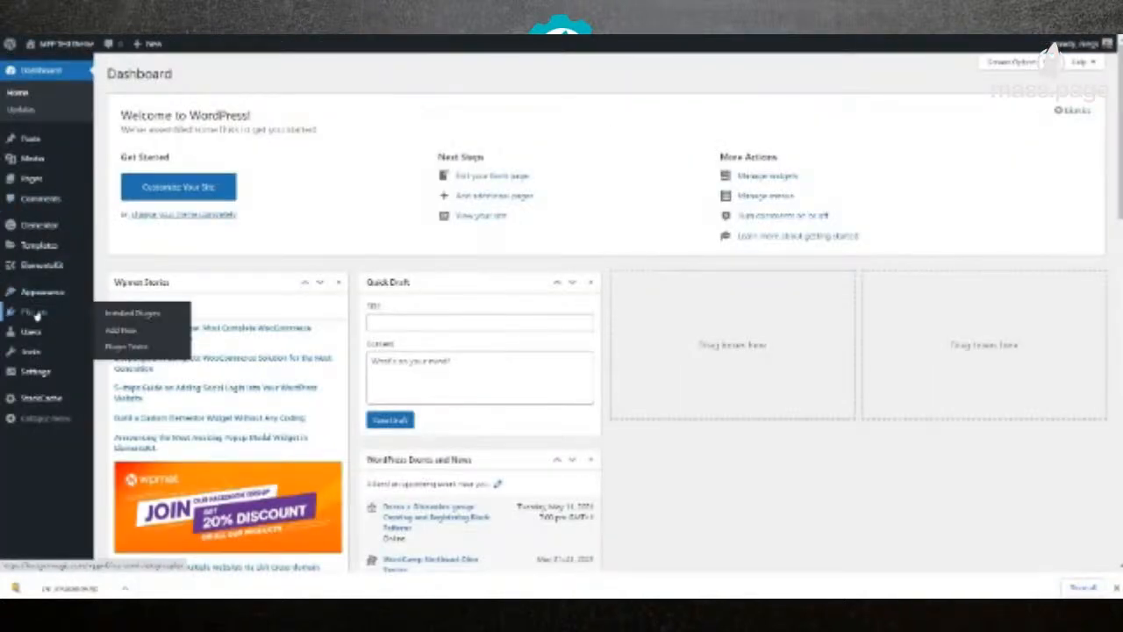
pyautogui.click(127, 331)
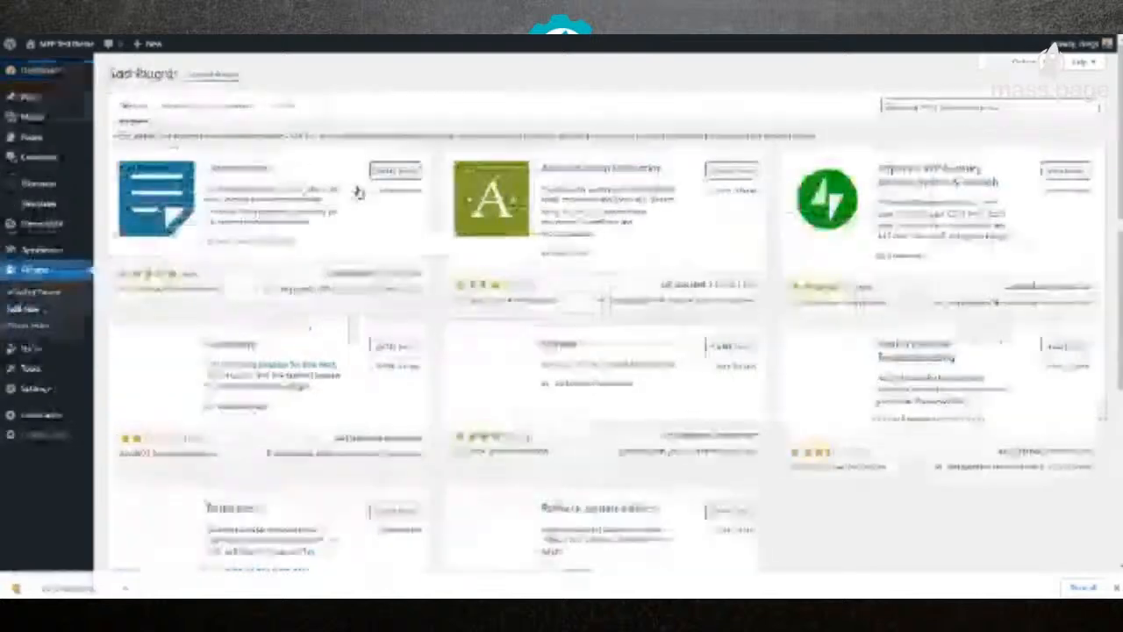
pyautogui.click(217, 75)
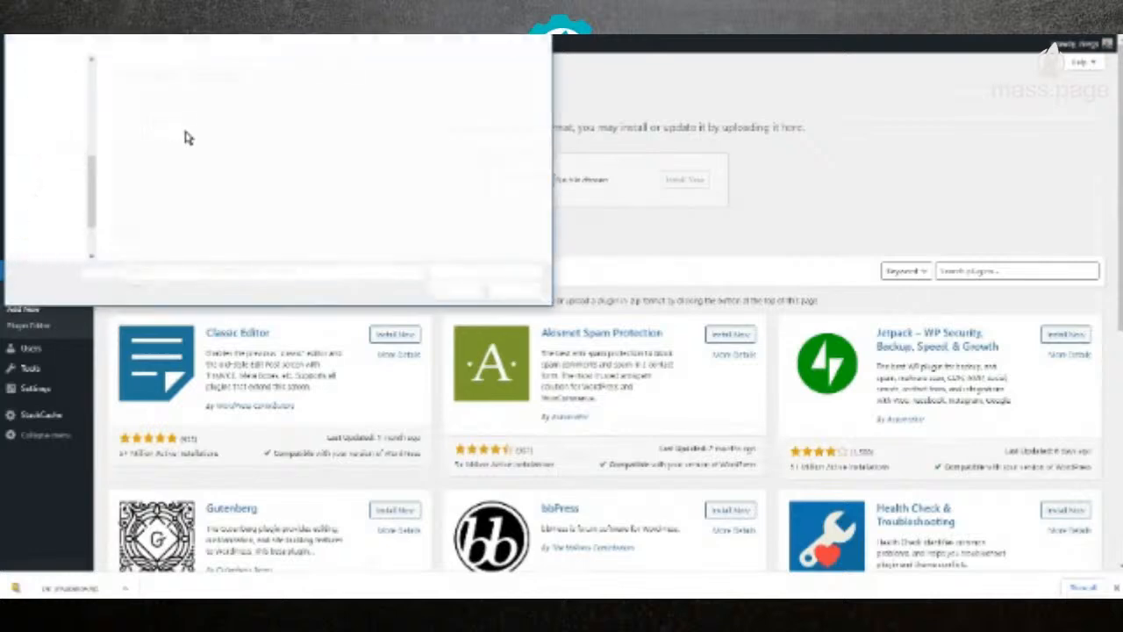
pyautogui.doubleClick(103, 173)
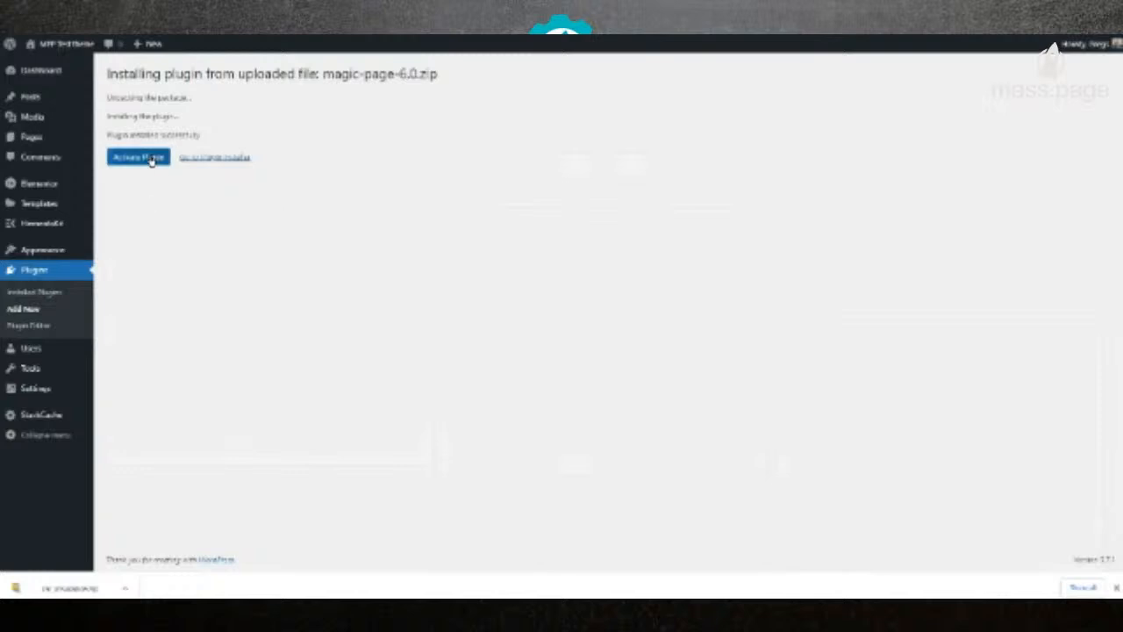
pyautogui.click(170, 167)
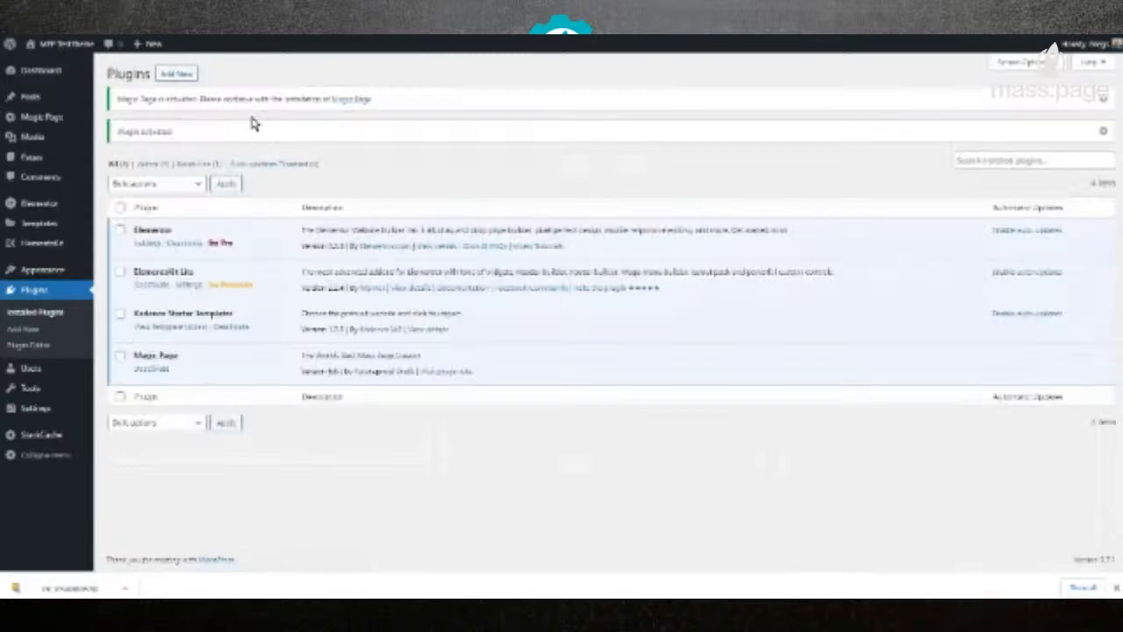
# Step: Continue to the Magic Page setup, choose United Kingdom as the database country and install the Isle of Man database
pyautogui.click(349, 100)
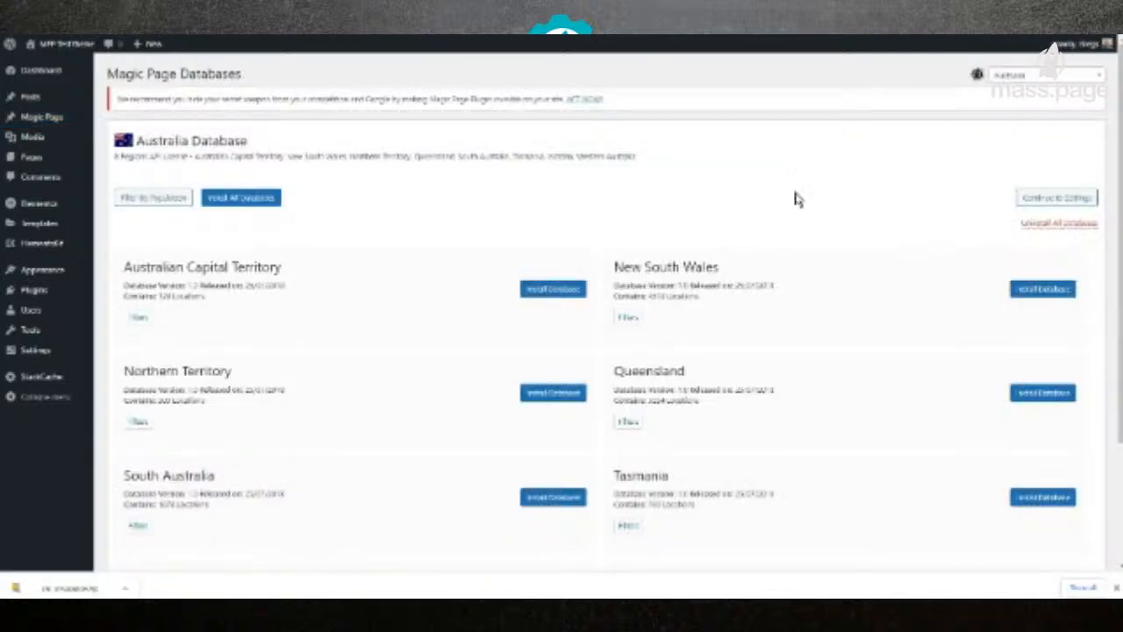
pyautogui.click(1015, 79)
pyautogui.scroll(-5, 1031, 147)
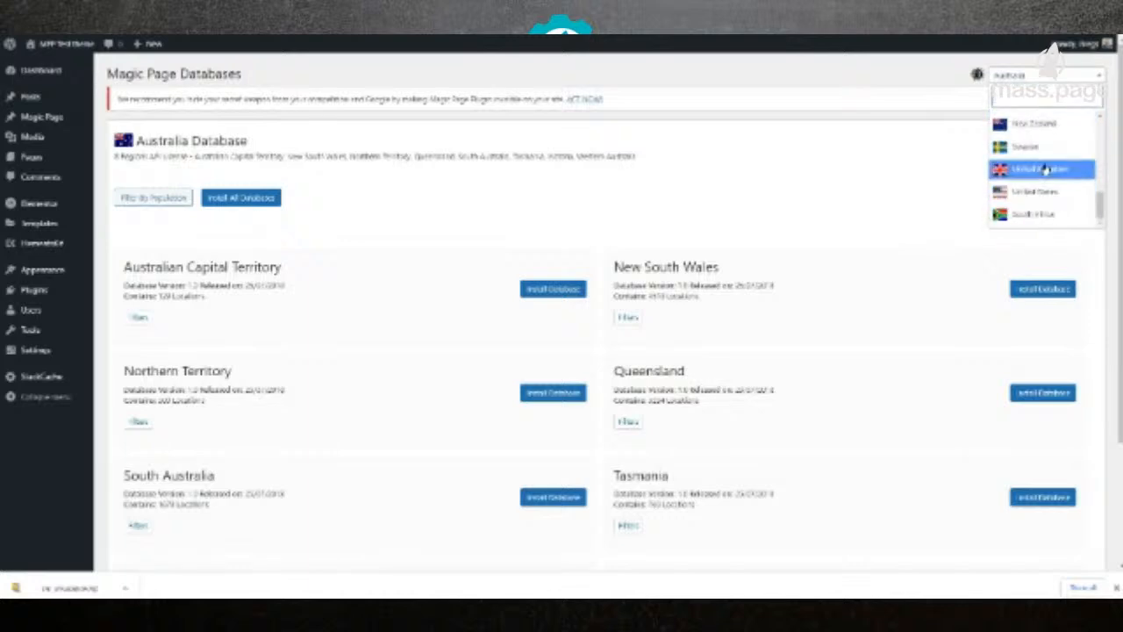
pyautogui.click(1040, 171)
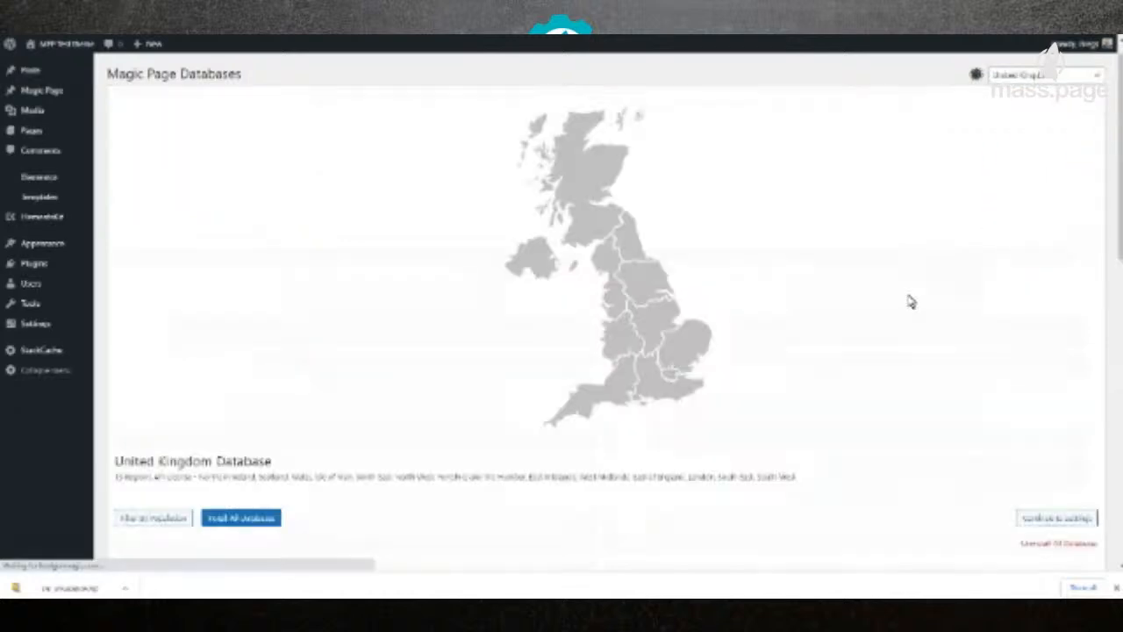
pyautogui.scroll(-5, 908, 302)
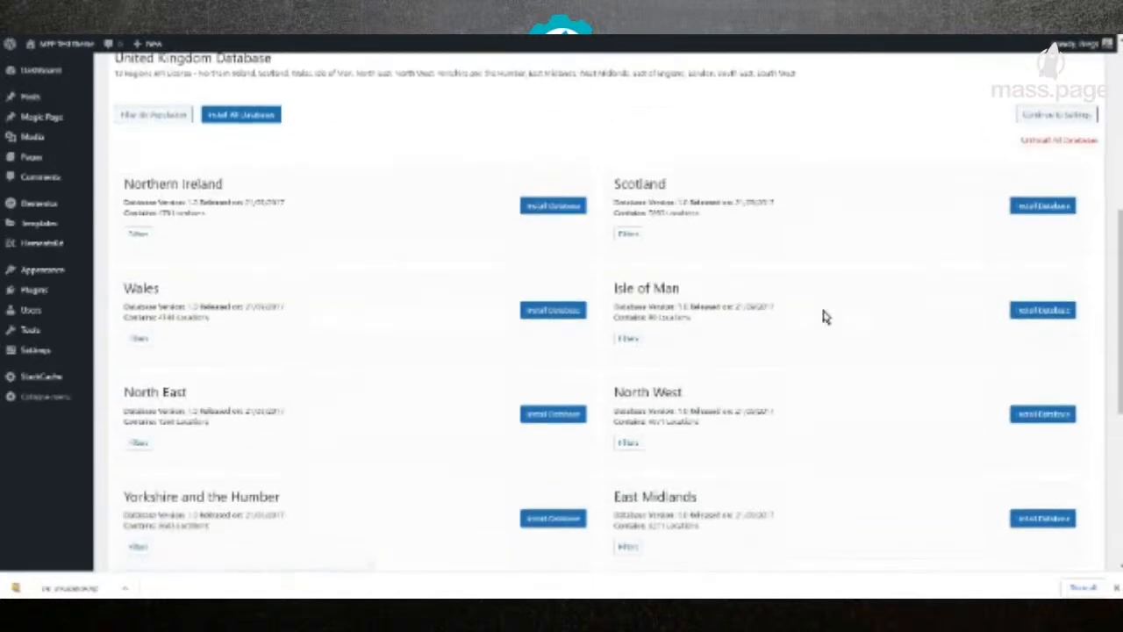
pyautogui.click(1041, 310)
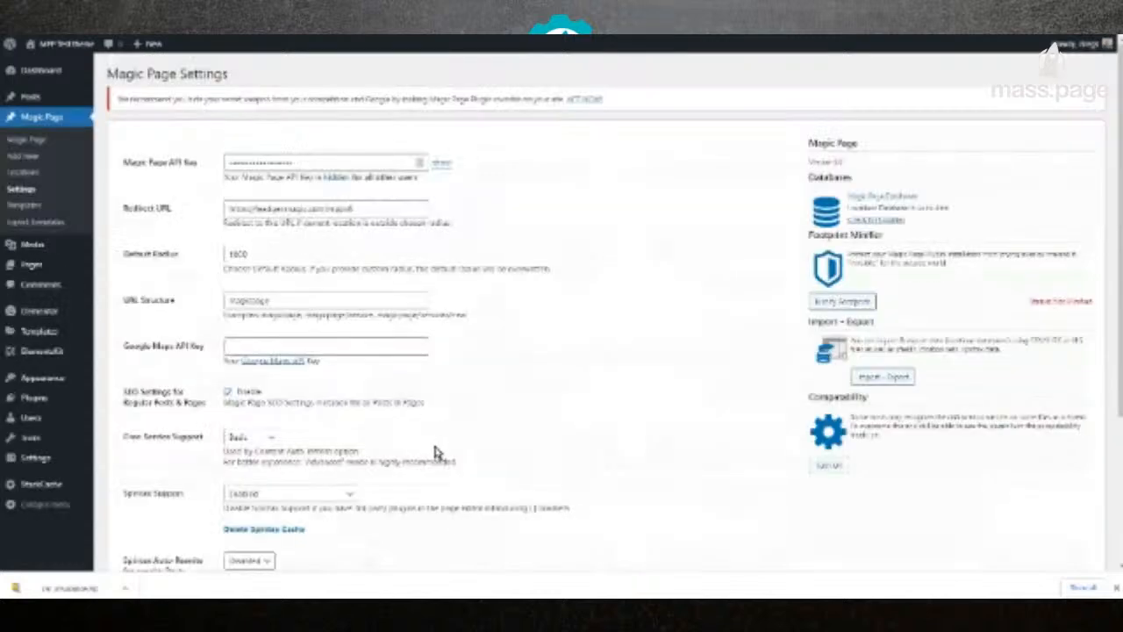
# Step: Enable Spintax Auto-Rewrite for regular posts, keep the Elementor plugin fix enabled, and save the Magic Page settings
pyautogui.scroll(-5, 433, 453)
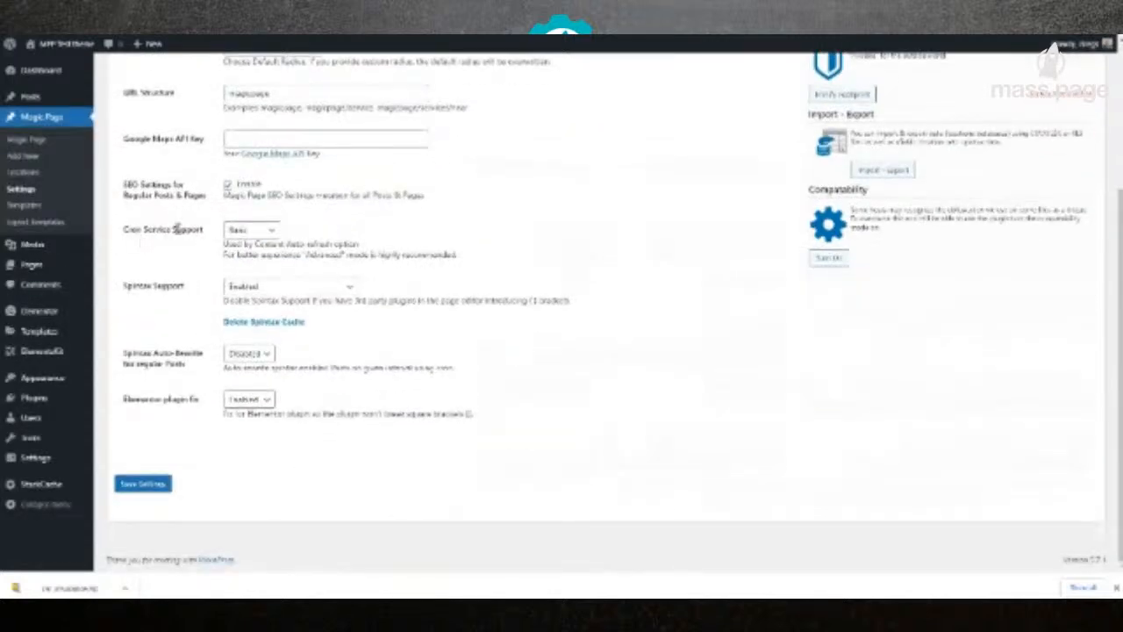
pyautogui.click(257, 353)
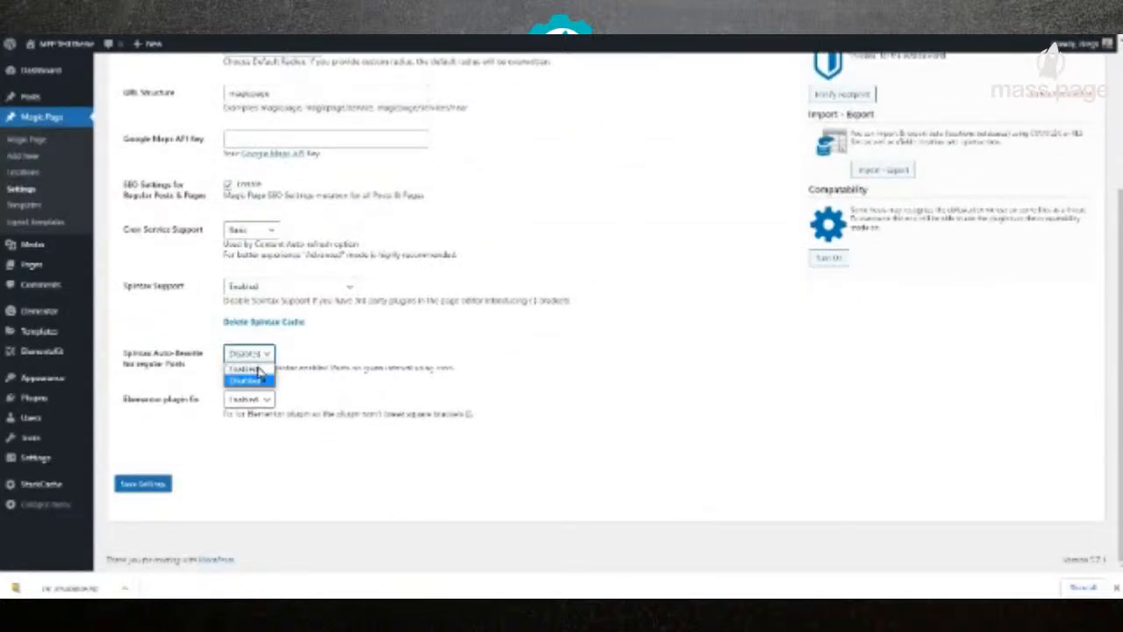
pyautogui.click(259, 369)
pyautogui.click(255, 466)
pyautogui.click(255, 488)
pyautogui.click(150, 551)
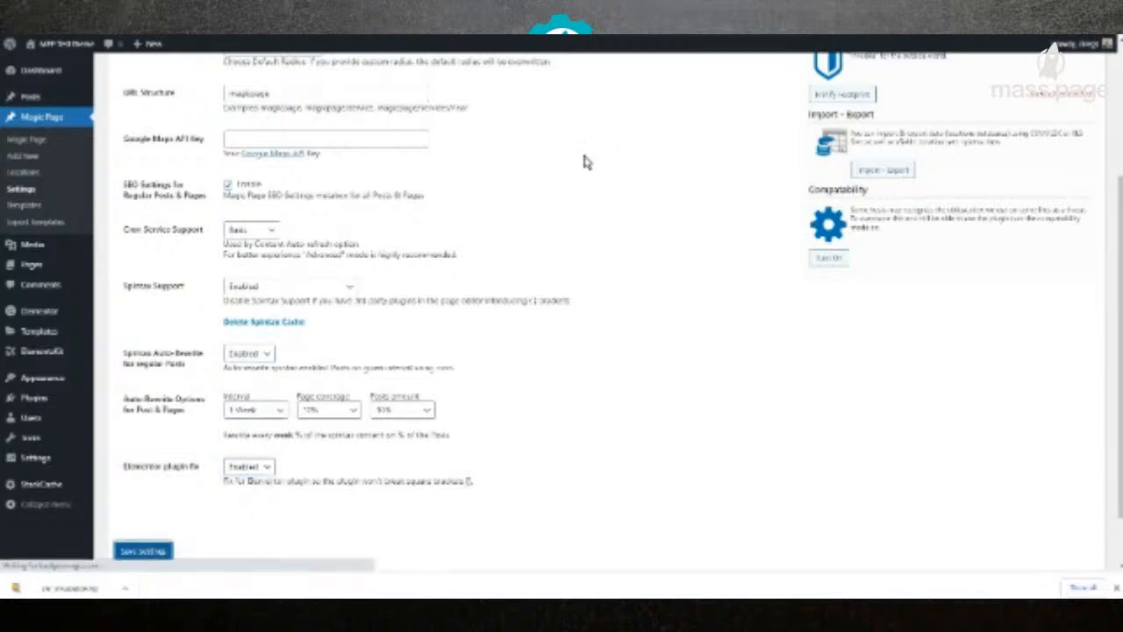
# Step: Create a Magic Page titled [location], assign it the Baldhoon, Isle of Man location, and publish it
pyautogui.click(27, 139)
pyautogui.click(216, 72)
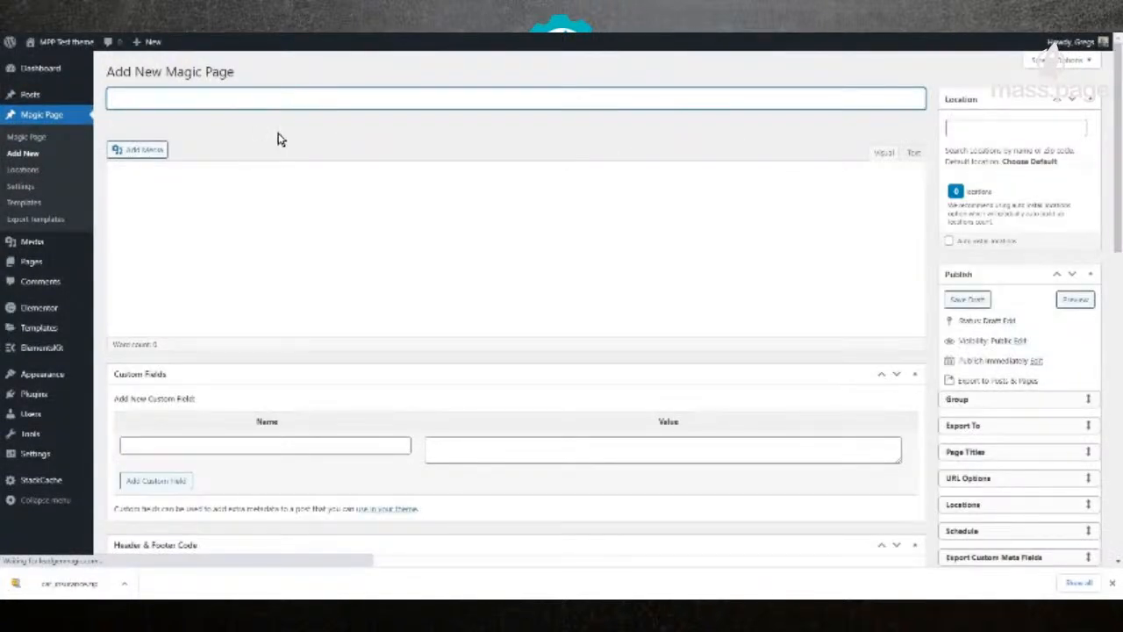
pyautogui.write('[location]')
pyautogui.click(997, 124)
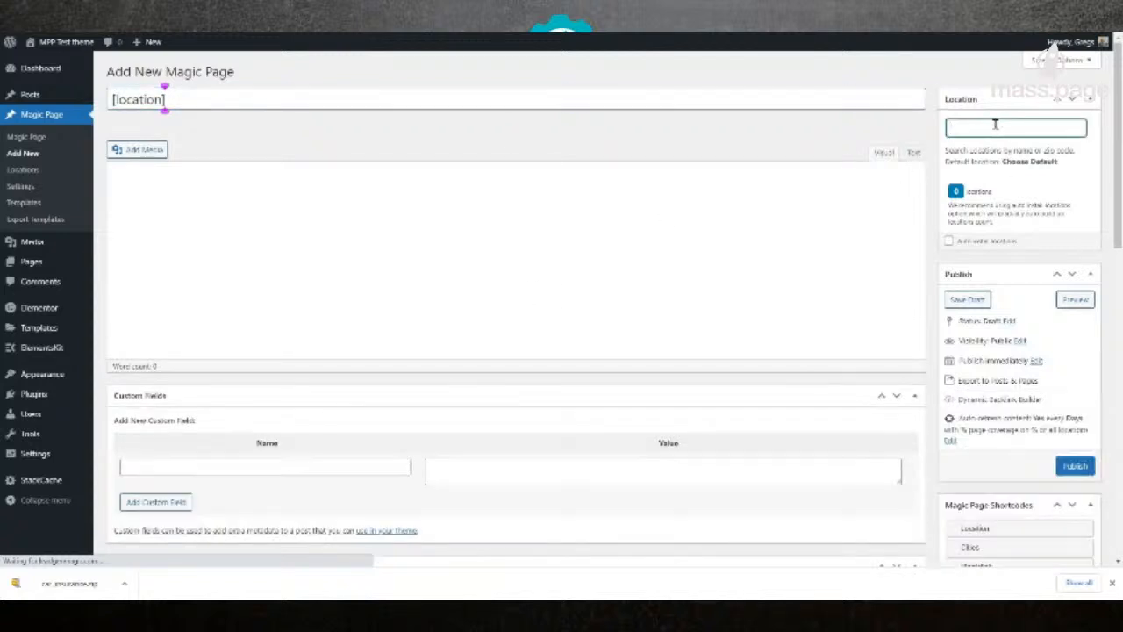
pyautogui.write('Lu')
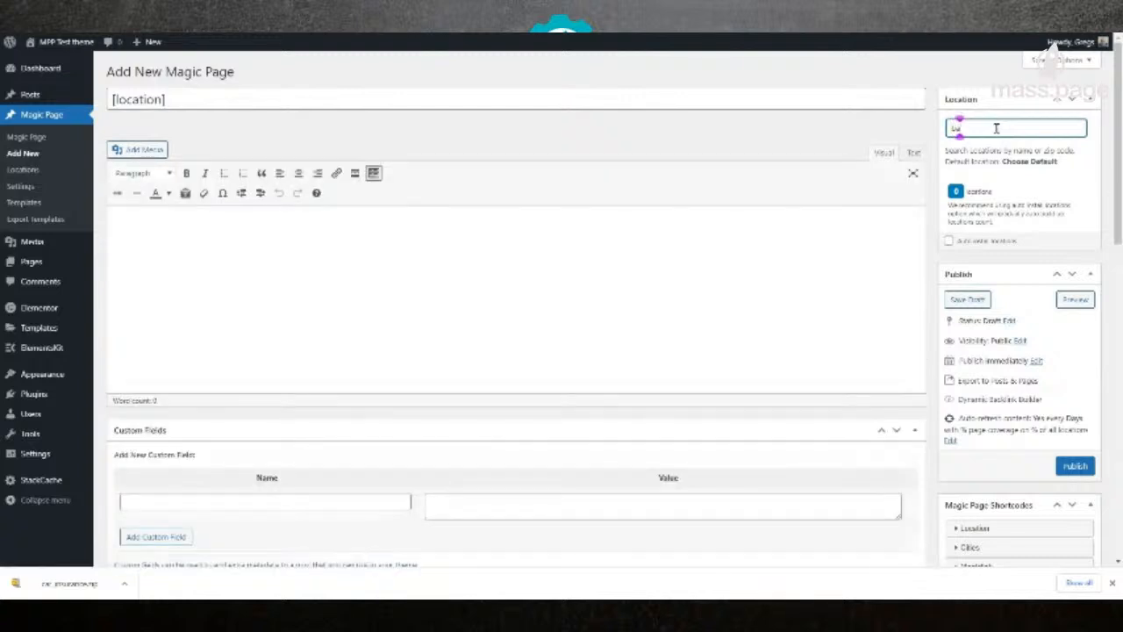
pyautogui.click(999, 147)
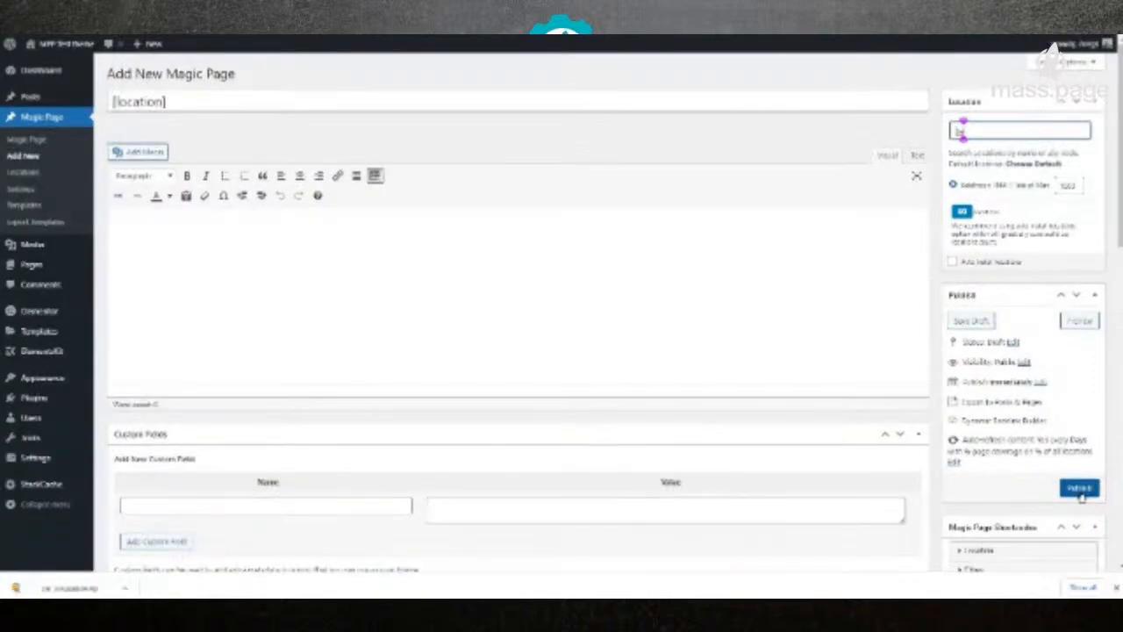
pyautogui.click(1079, 489)
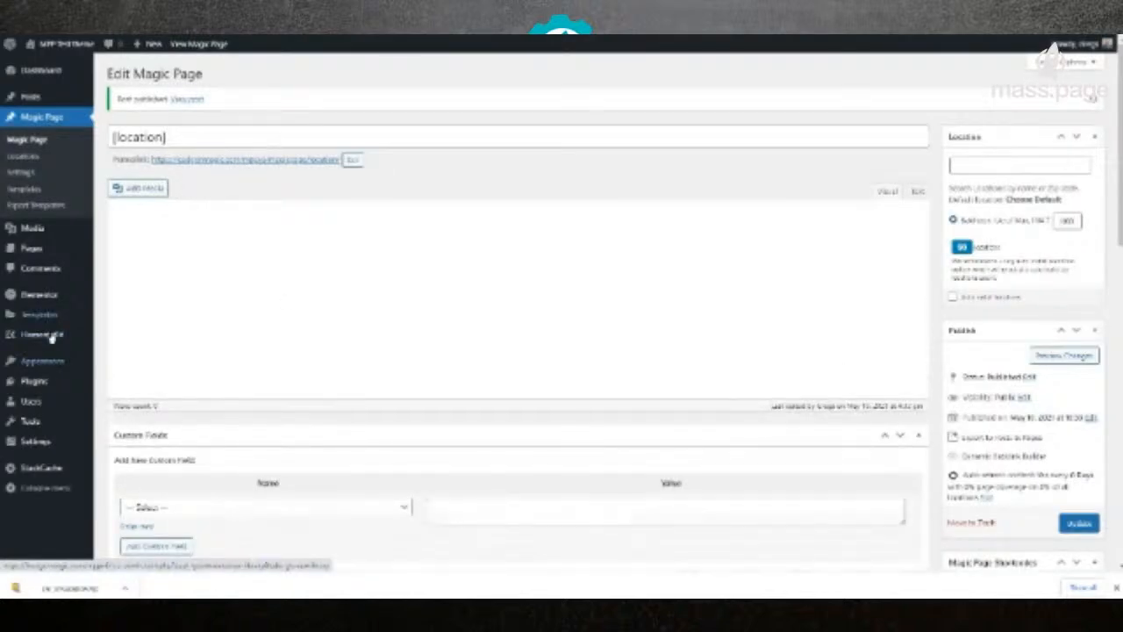
# Step: Enable Elementor for Landing Pages, ElementsKit items, Templates, Widgets, Magic Page and Export Templates in its general settings, and save
pyautogui.moveTo(50, 293)
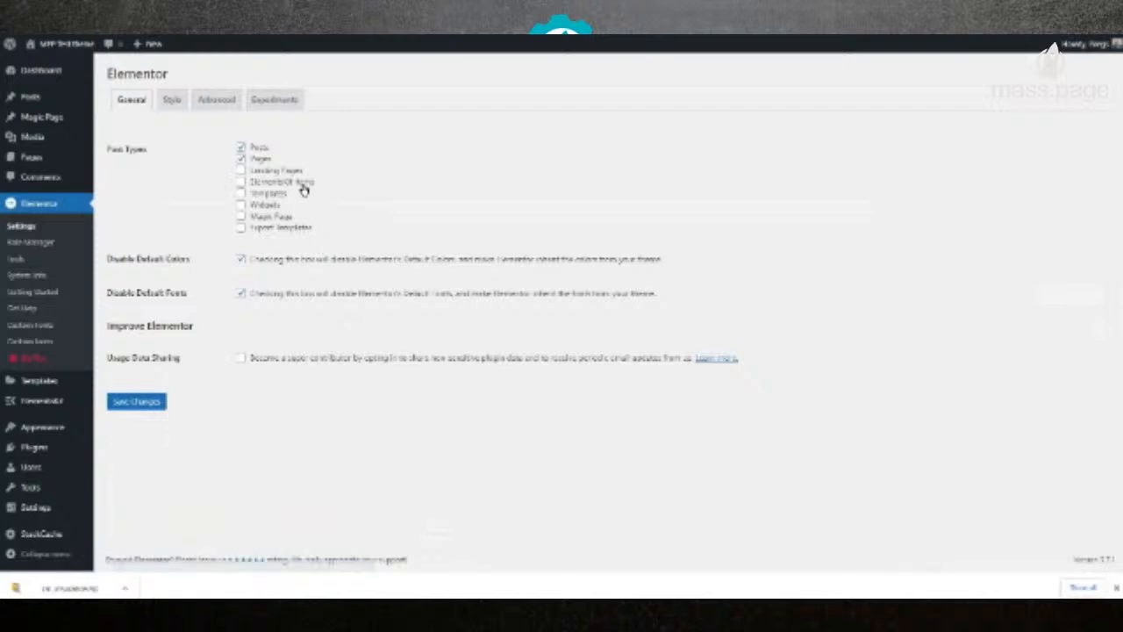
pyautogui.click(242, 171)
pyautogui.click(242, 182)
pyautogui.click(242, 193)
pyautogui.click(242, 204)
pyautogui.click(242, 216)
pyautogui.click(243, 228)
pyautogui.click(123, 402)
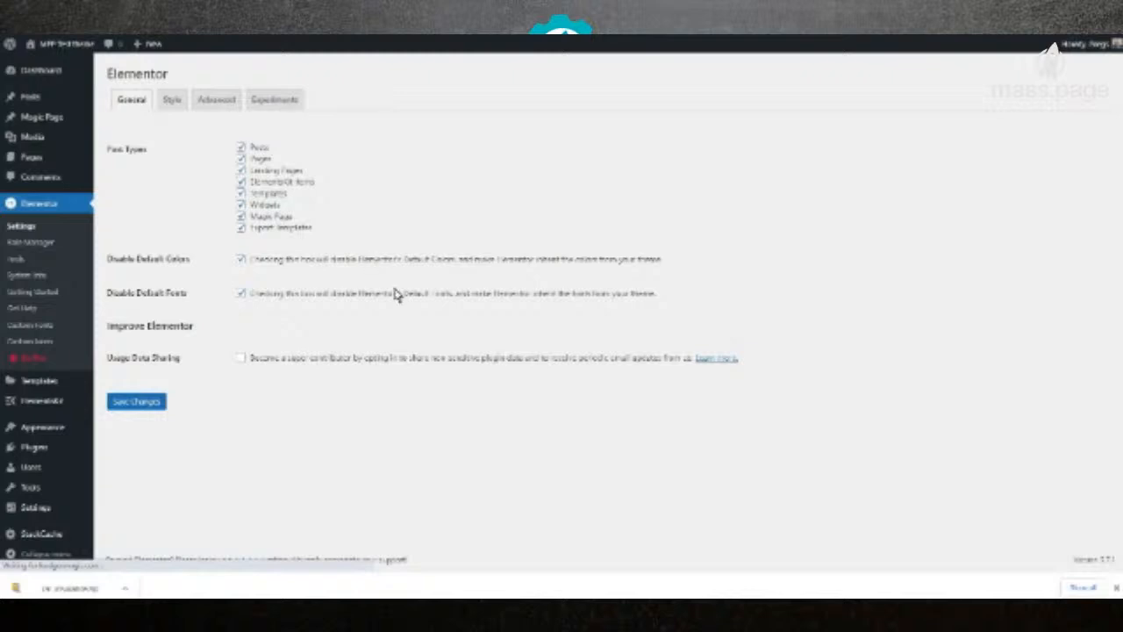
pyautogui.click(129, 409)
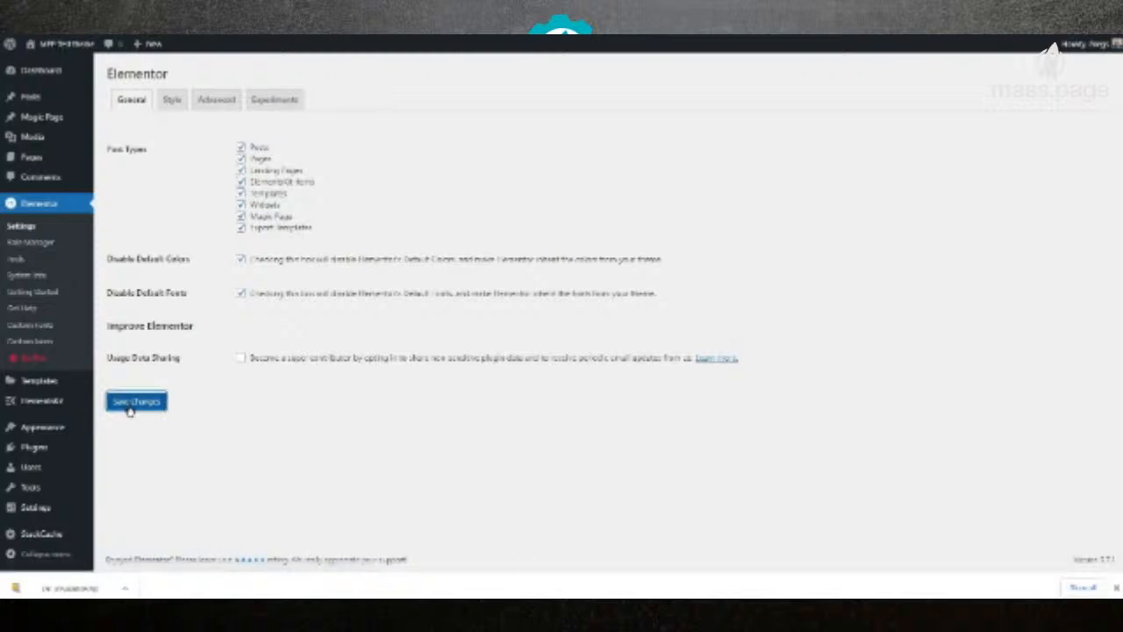
# Step: Return to the Magic Page list and open the [location] page for editing
pyautogui.moveTo(49, 125)
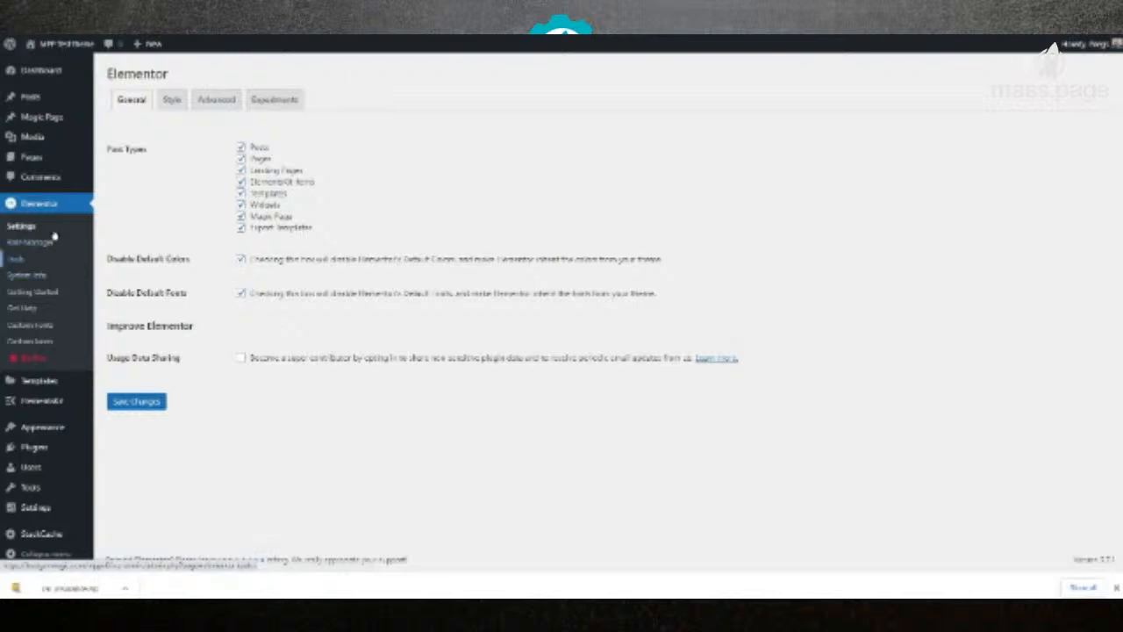
pyautogui.moveTo(40, 382)
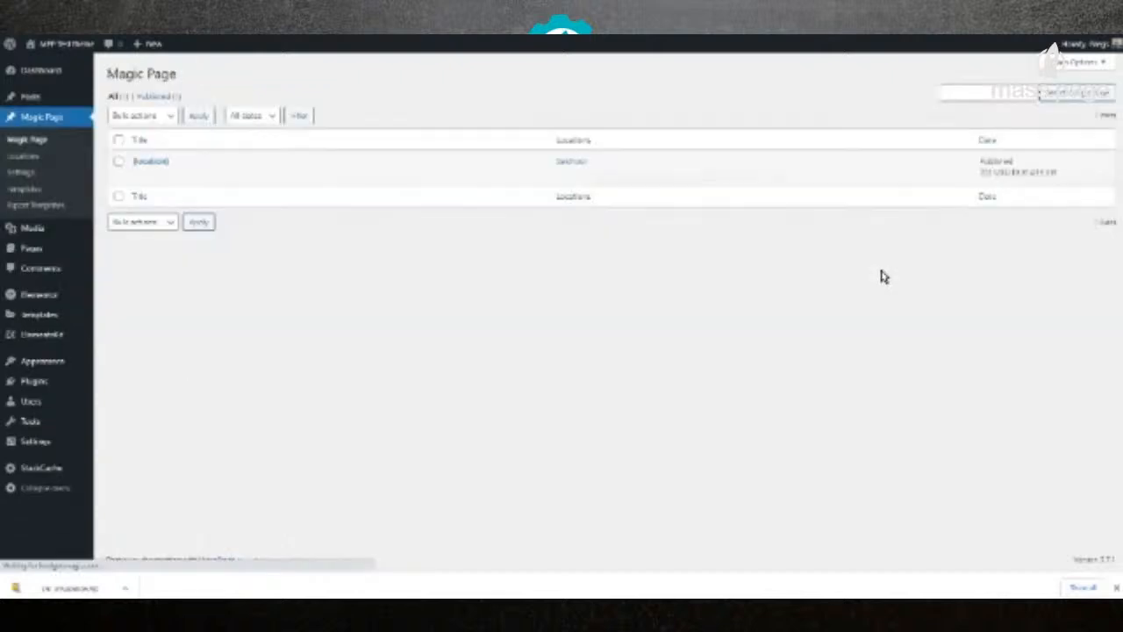
pyautogui.moveTo(243, 176)
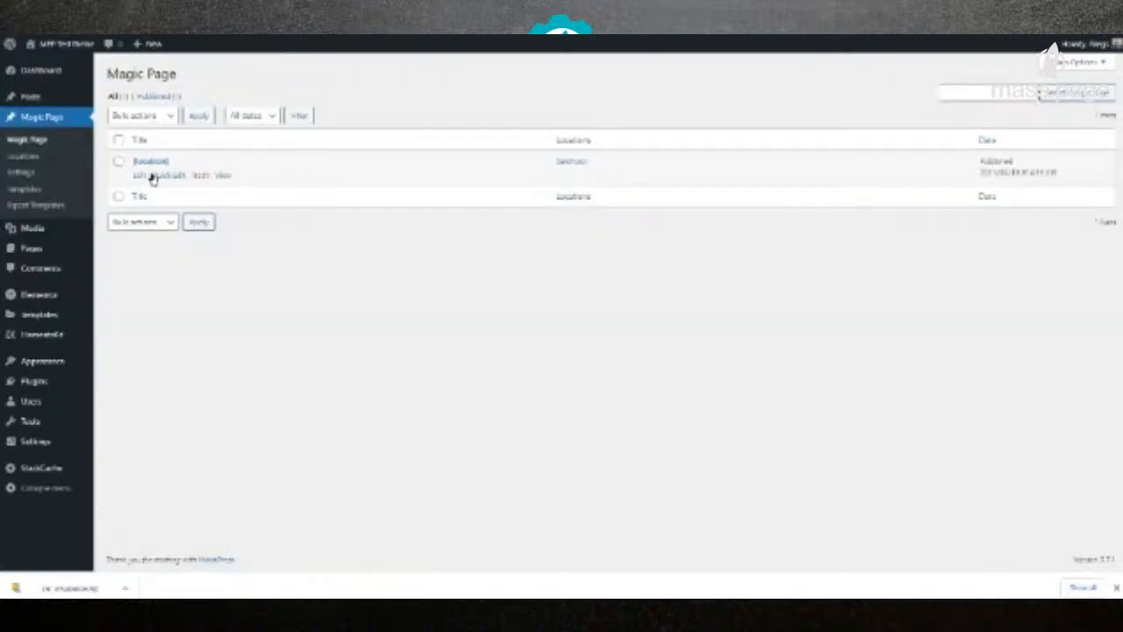
pyautogui.click(140, 178)
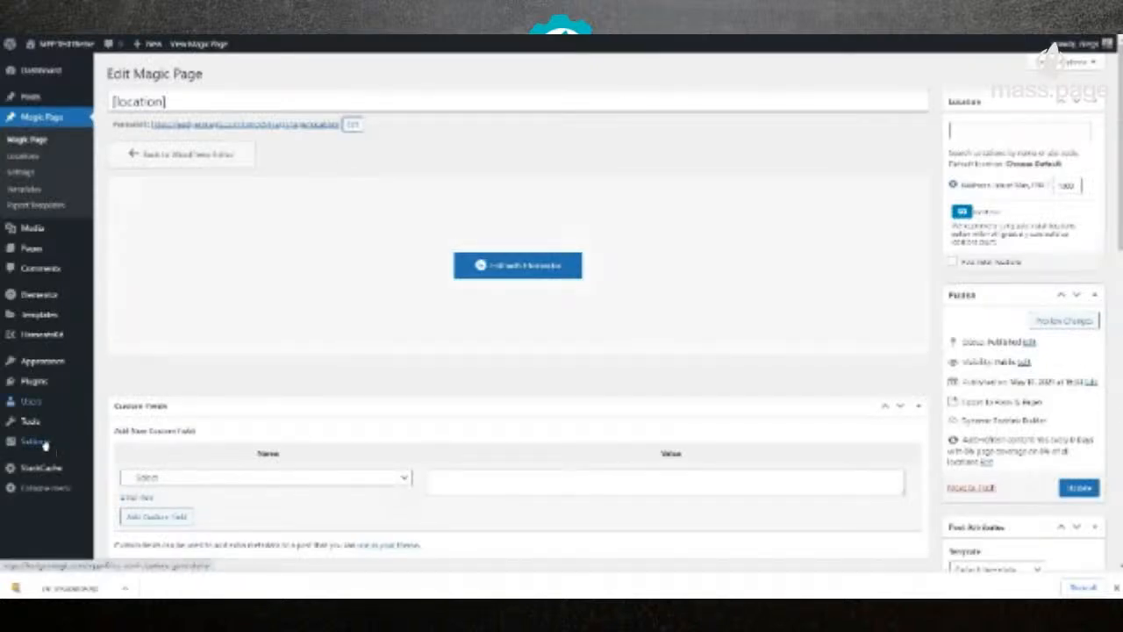
# Step: Set the site's permalink structure to Post name and save the changes
pyautogui.moveTo(44, 443)
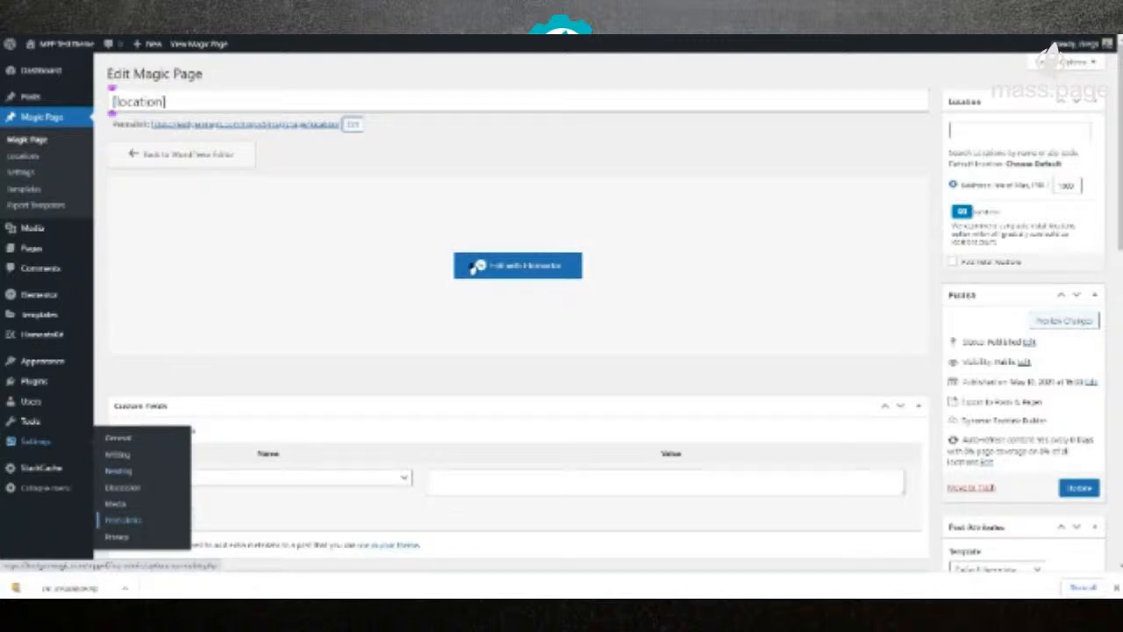
pyautogui.click(123, 519)
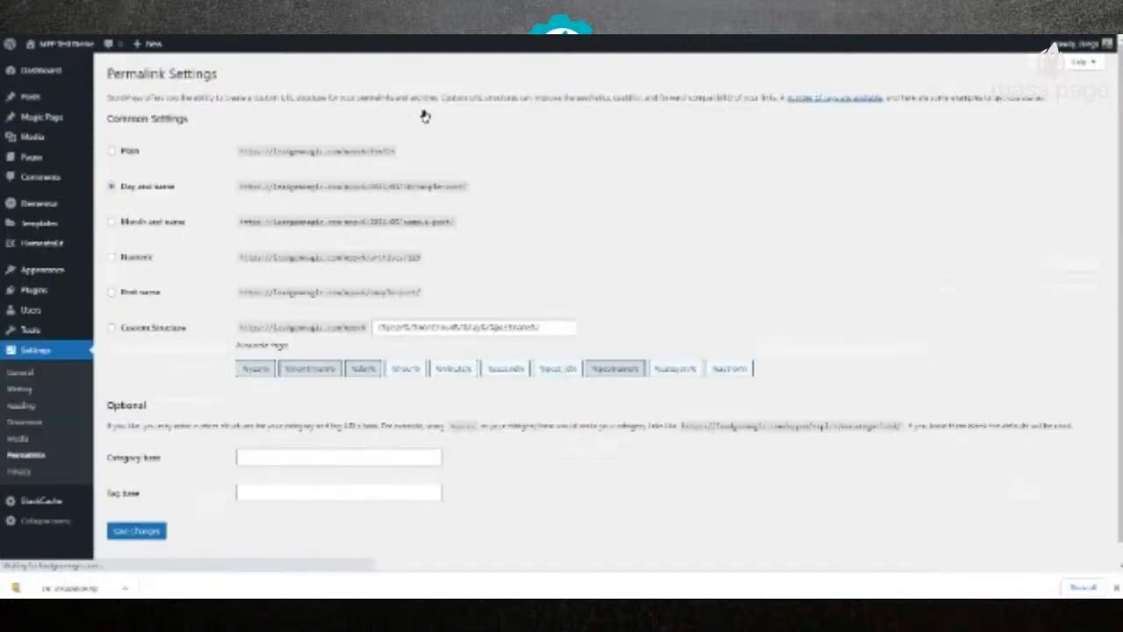
pyautogui.click(111, 292)
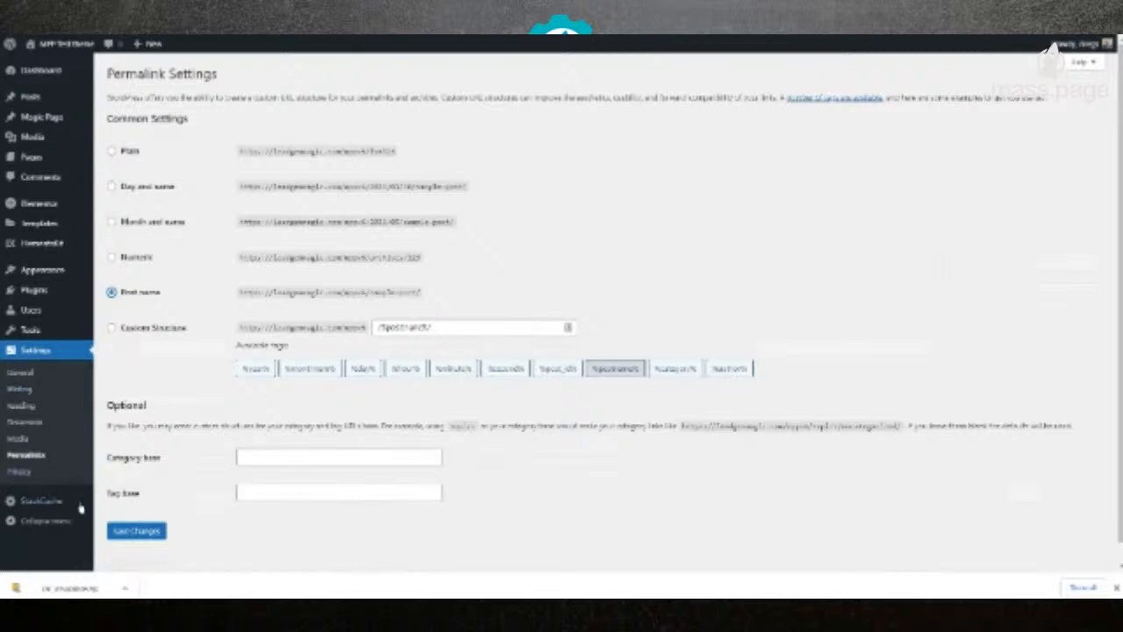
pyautogui.click(122, 532)
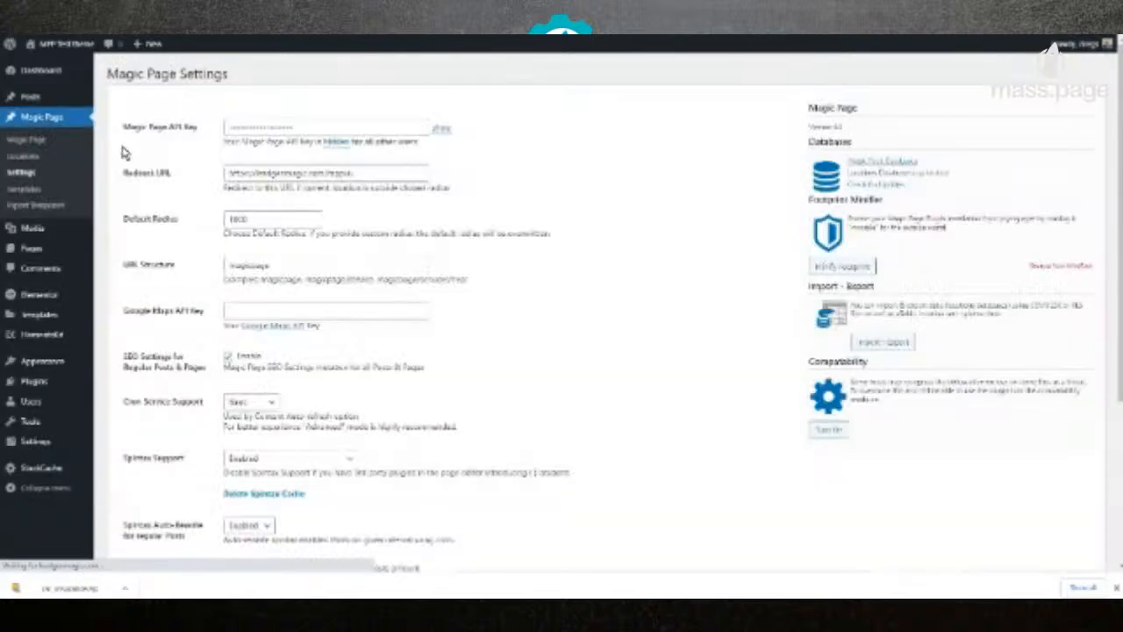
# Step: Open the [location] Magic Page in the Elementor editor and insert the saved Car Insurance Home template
pyautogui.click(37, 142)
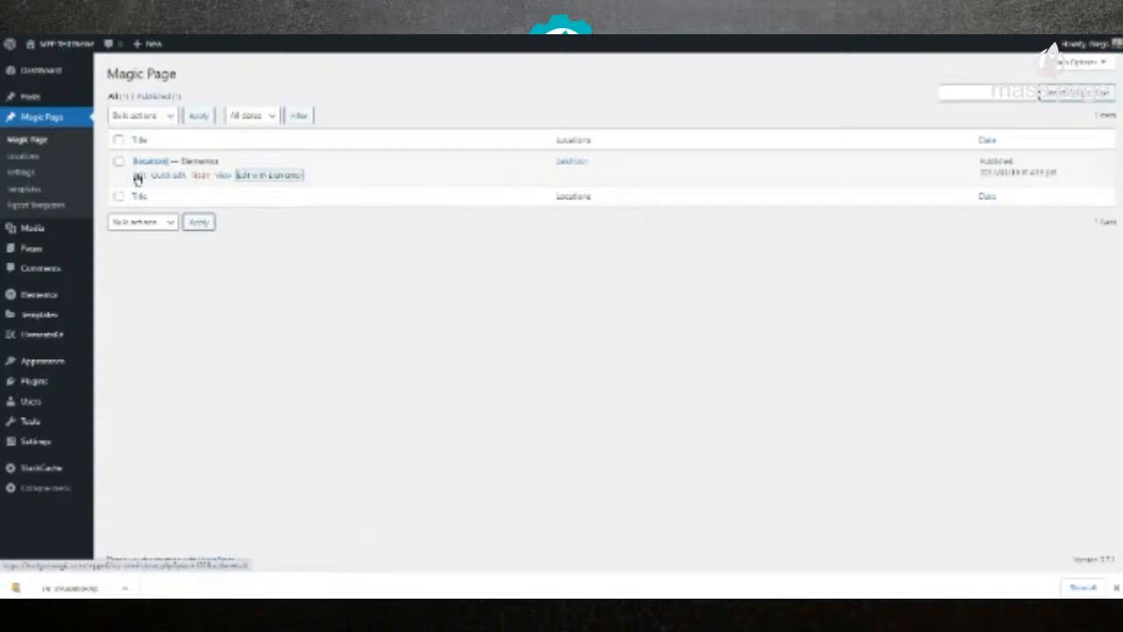
pyautogui.click(256, 178)
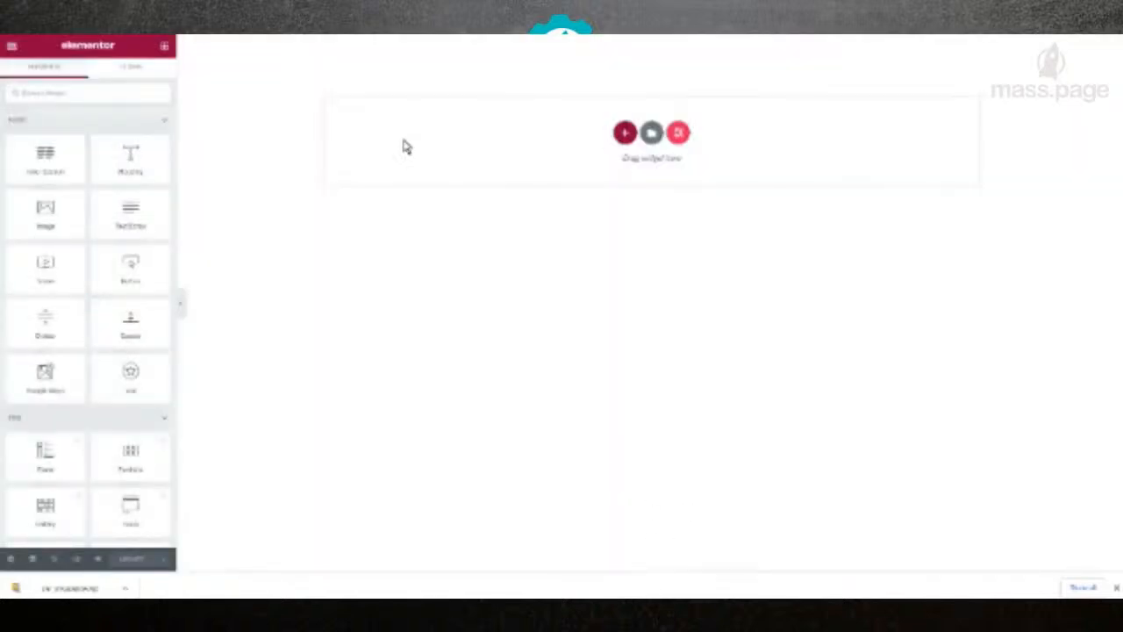
pyautogui.click(651, 133)
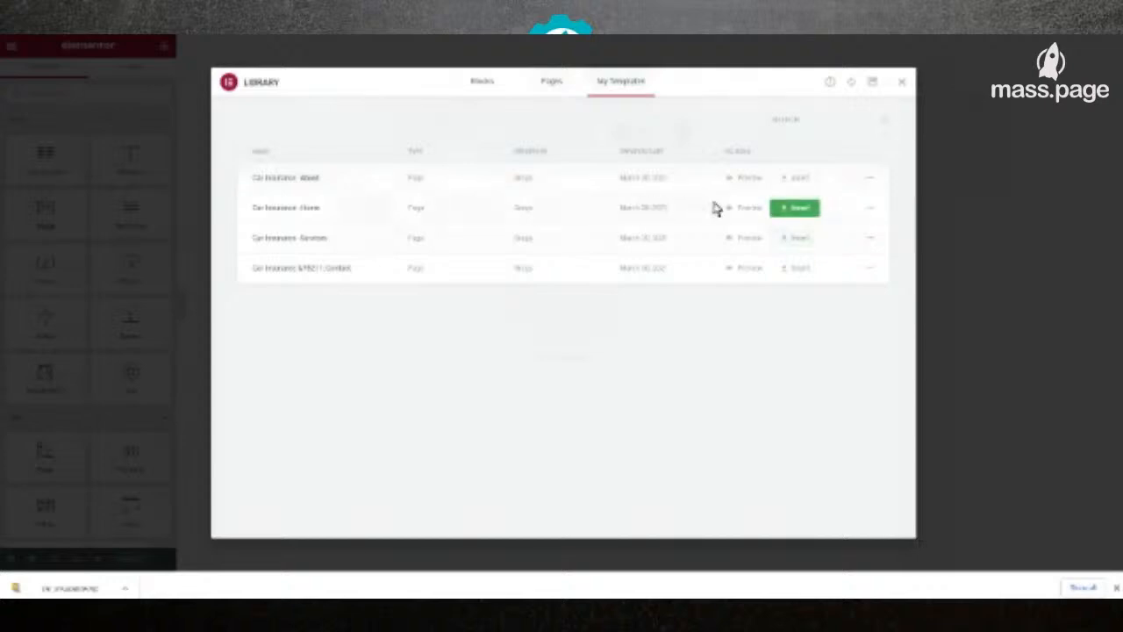
pyautogui.click(794, 209)
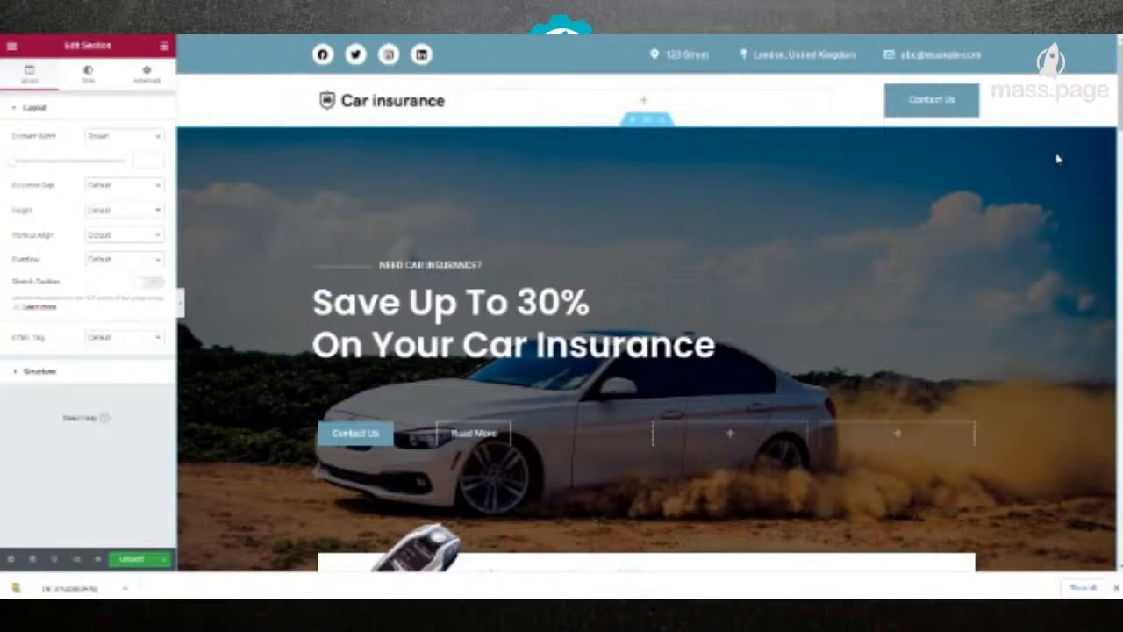
# Step: Replace the word Lorem with [location] in the first paragraph under Providing Best Quality Car Insurance
pyautogui.scroll(-1, 1044, 170)
pyautogui.scroll(-5, 1044, 171)
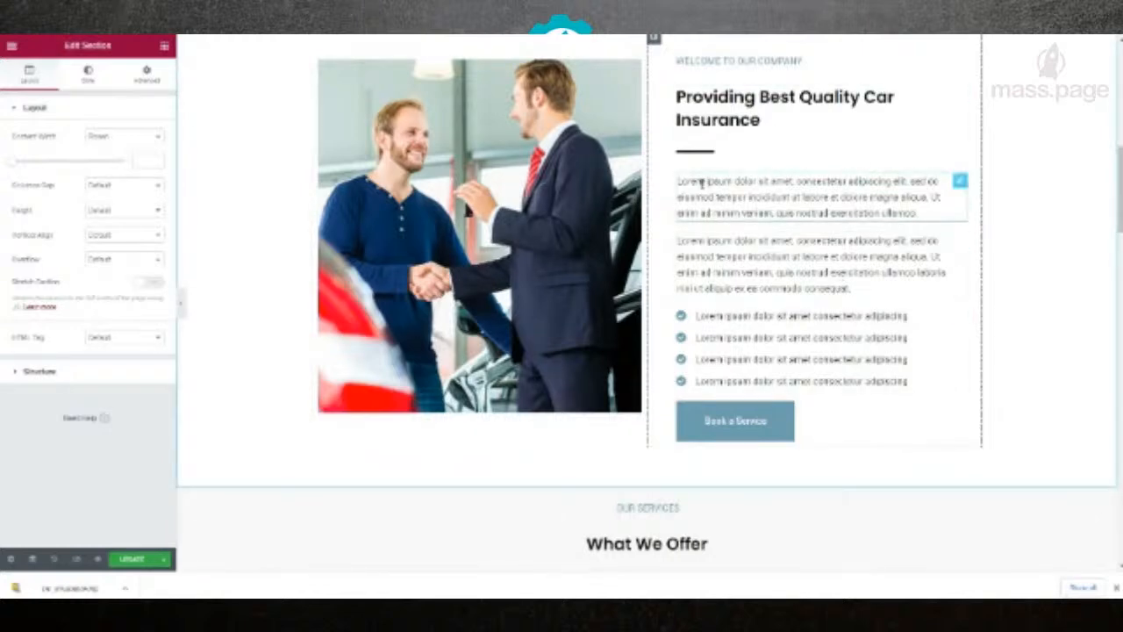
pyautogui.click(700, 185)
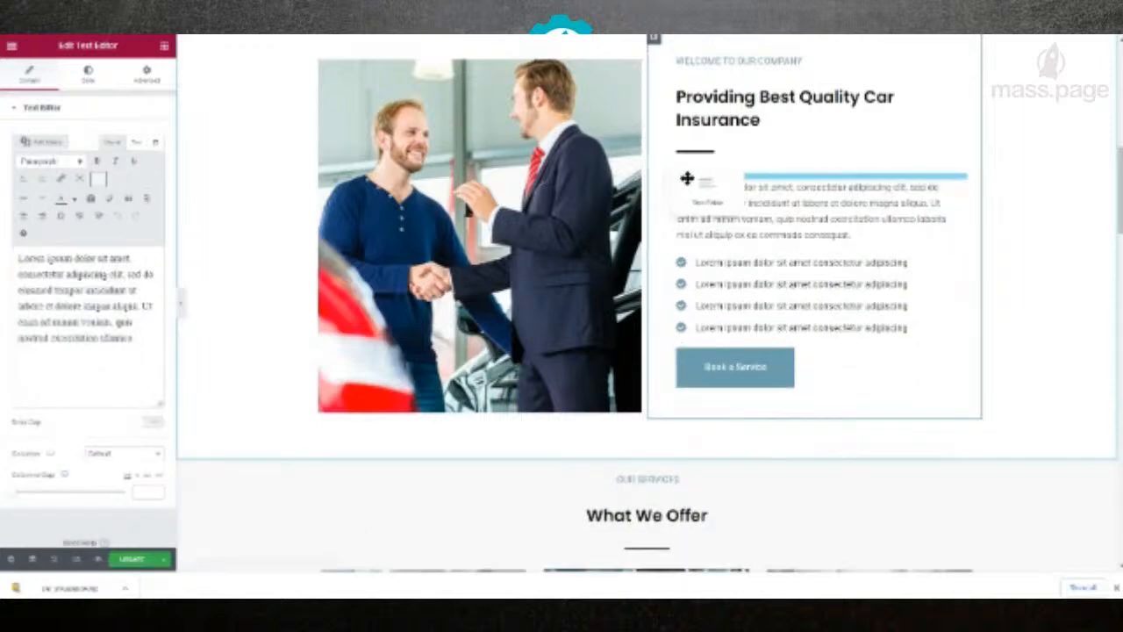
pyautogui.moveTo(44, 256); pyautogui.dragTo(16, 258)
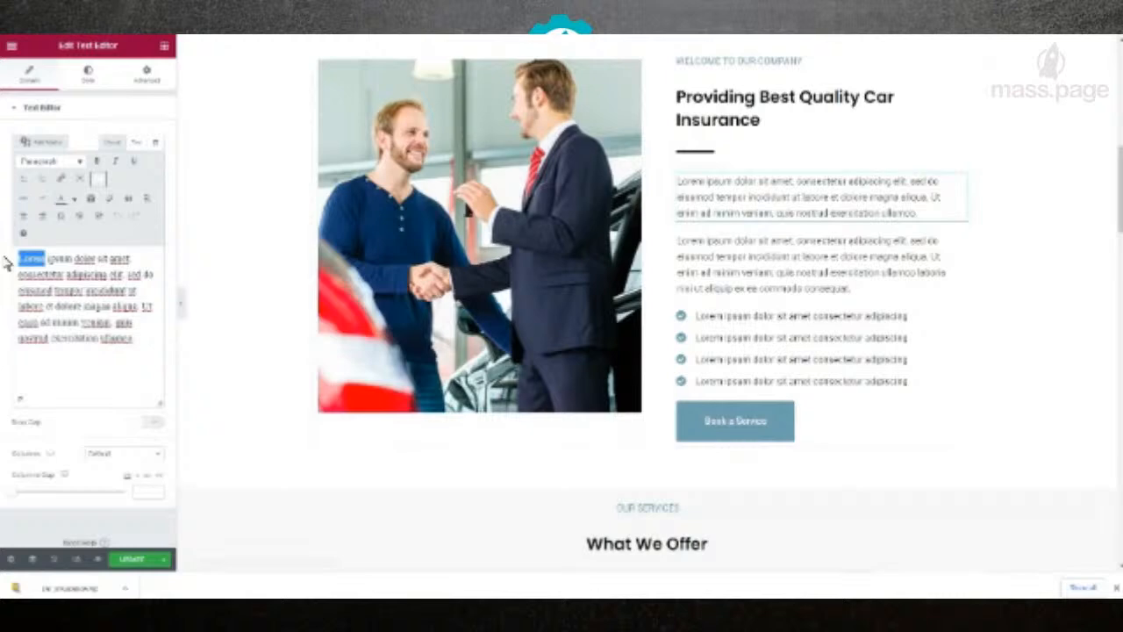
pyautogui.press('BackSpace')
pyautogui.write('I')
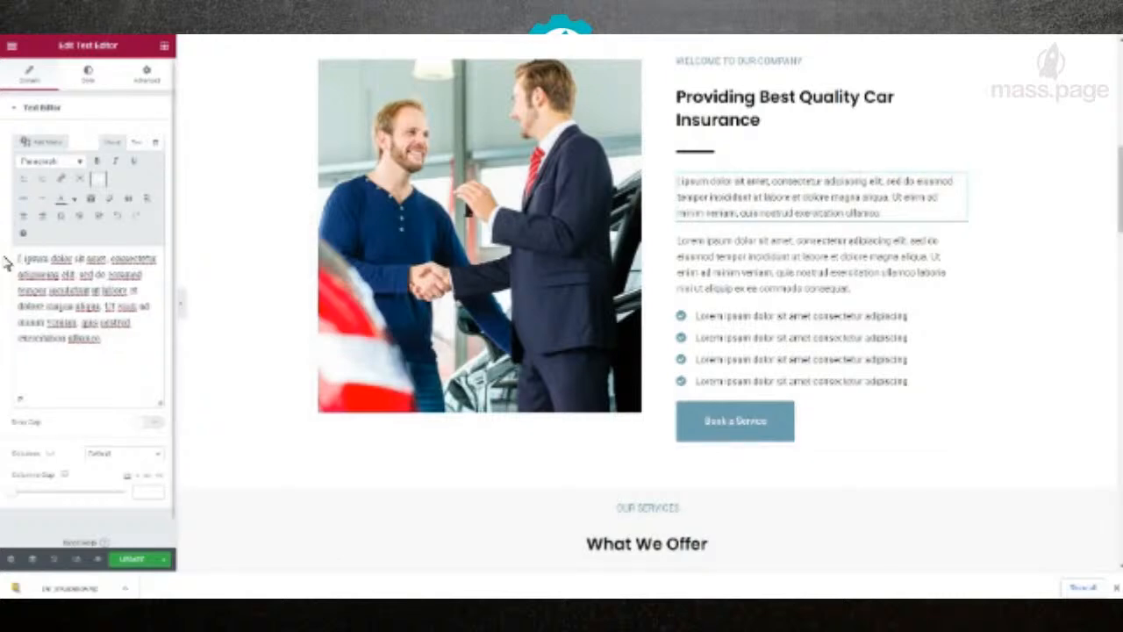
pyautogui.write('location')
# Step: Replace the word Lorem with [location] in the description of the Durable Car Parts service
pyautogui.scroll(-6, 412, 300)
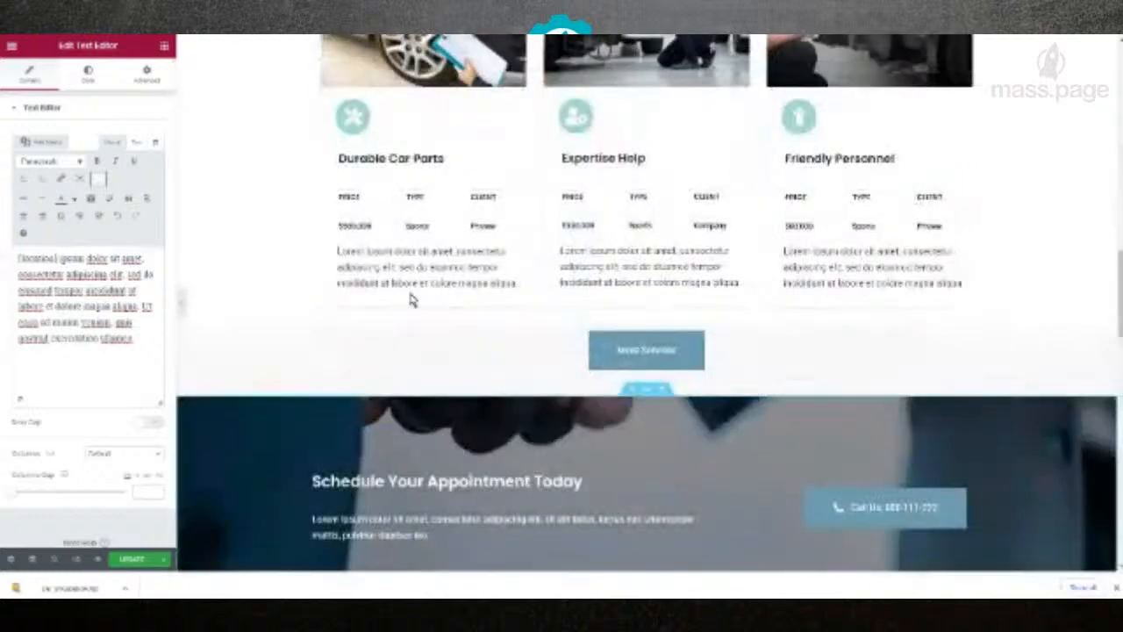
pyautogui.click(361, 255)
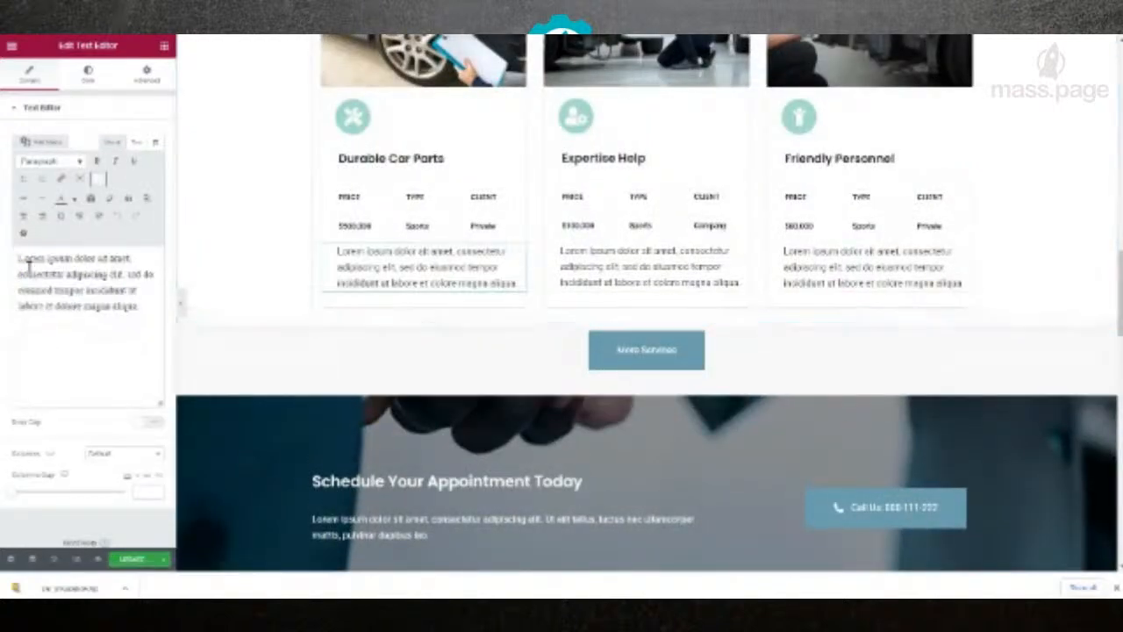
pyautogui.moveTo(43, 259); pyautogui.dragTo(9, 260)
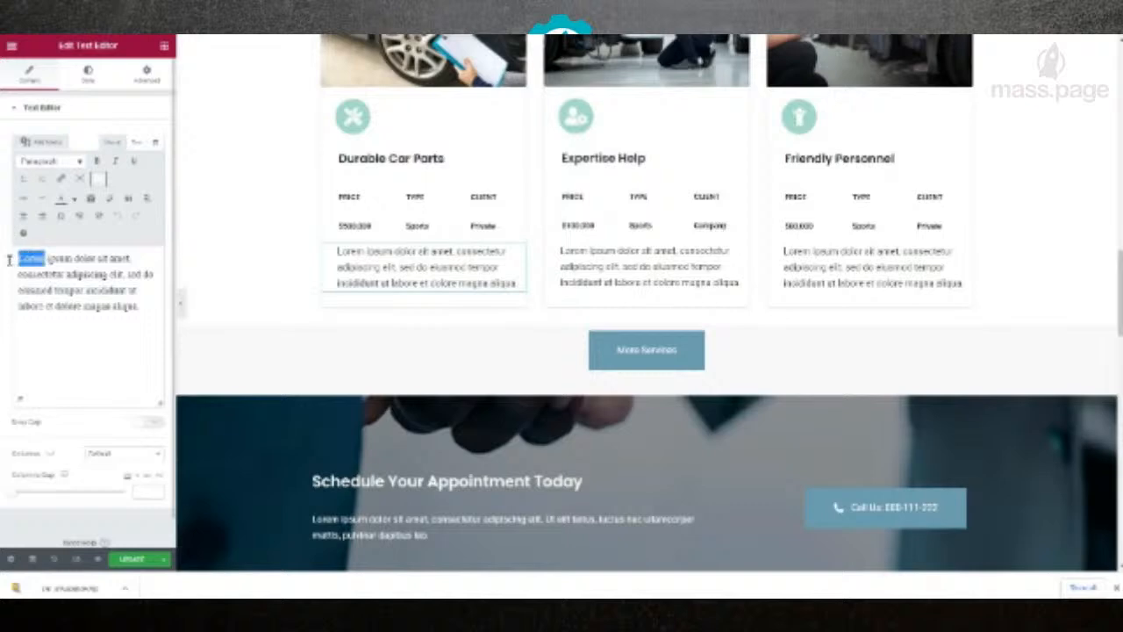
pyautogui.write('Dolor')
pyautogui.write('ation')
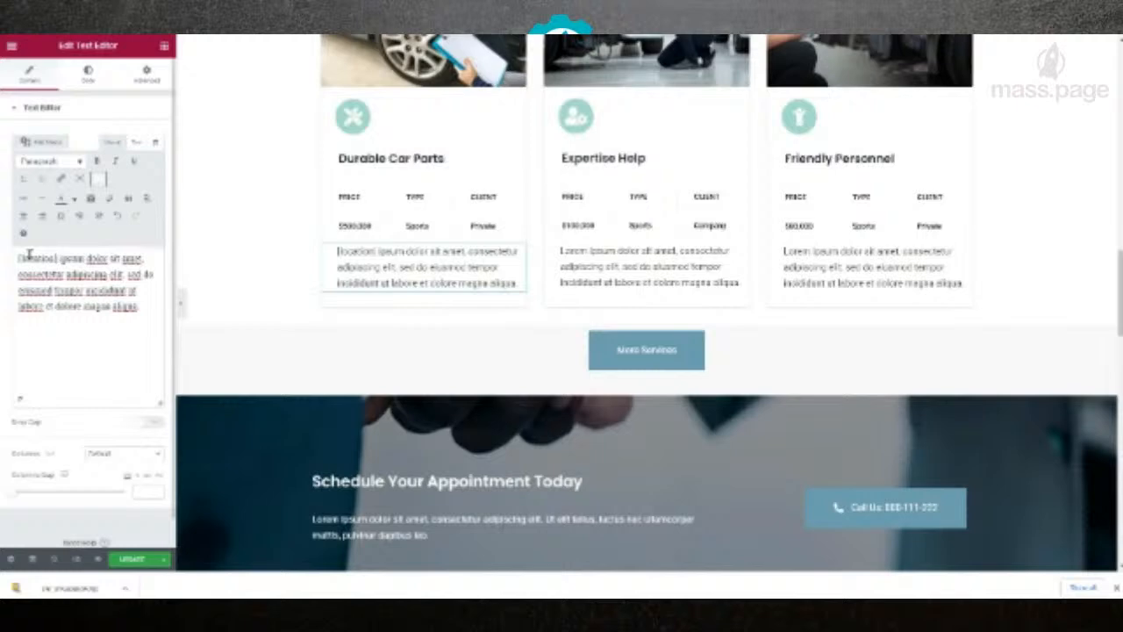
# Step: Update the page design and exit the Elementor editor to the WordPress dashboard
pyautogui.click(120, 559)
pyautogui.click(12, 45)
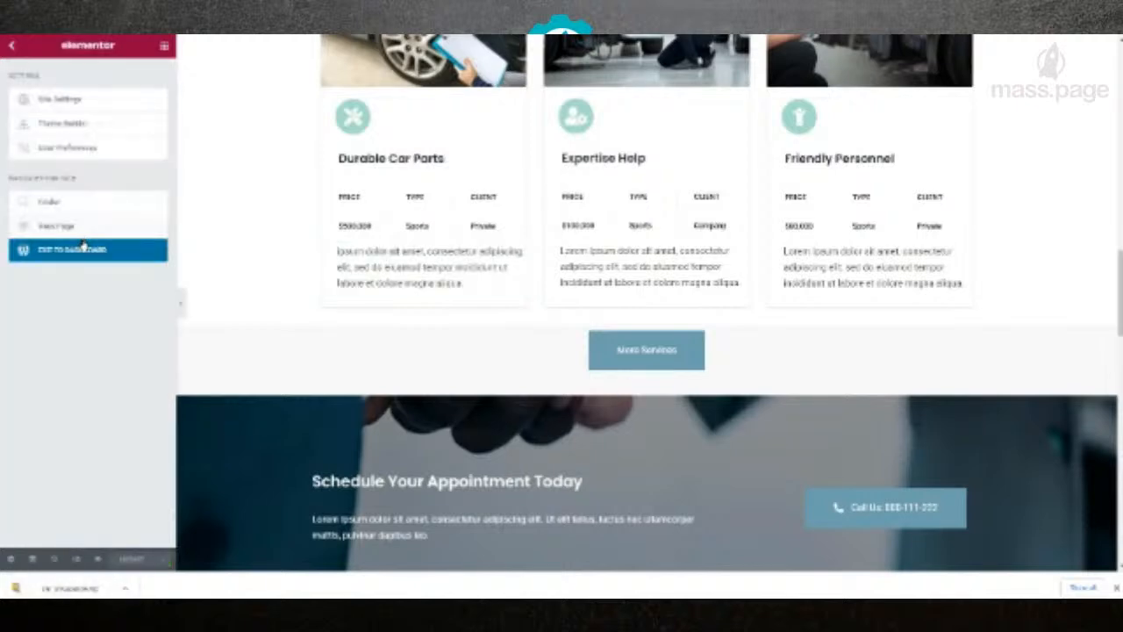
pyautogui.click(83, 251)
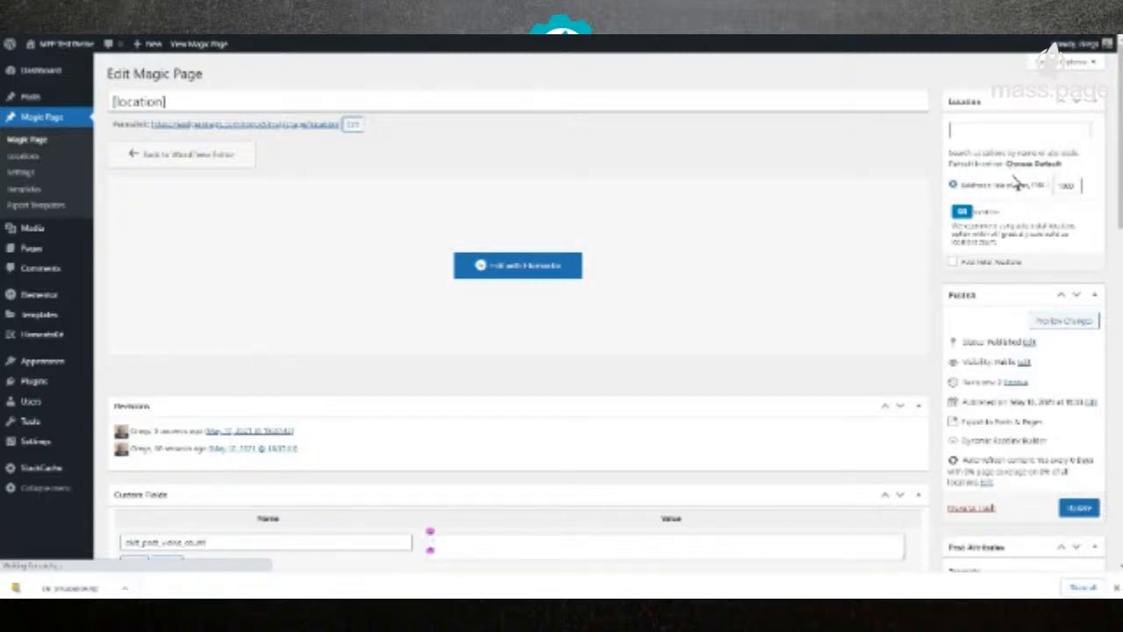
# Step: Examine the Magic Page's options, from revisions and custom fields through shortcodes and location sets to the SEO settings
pyautogui.scroll(-5, 429, 535)
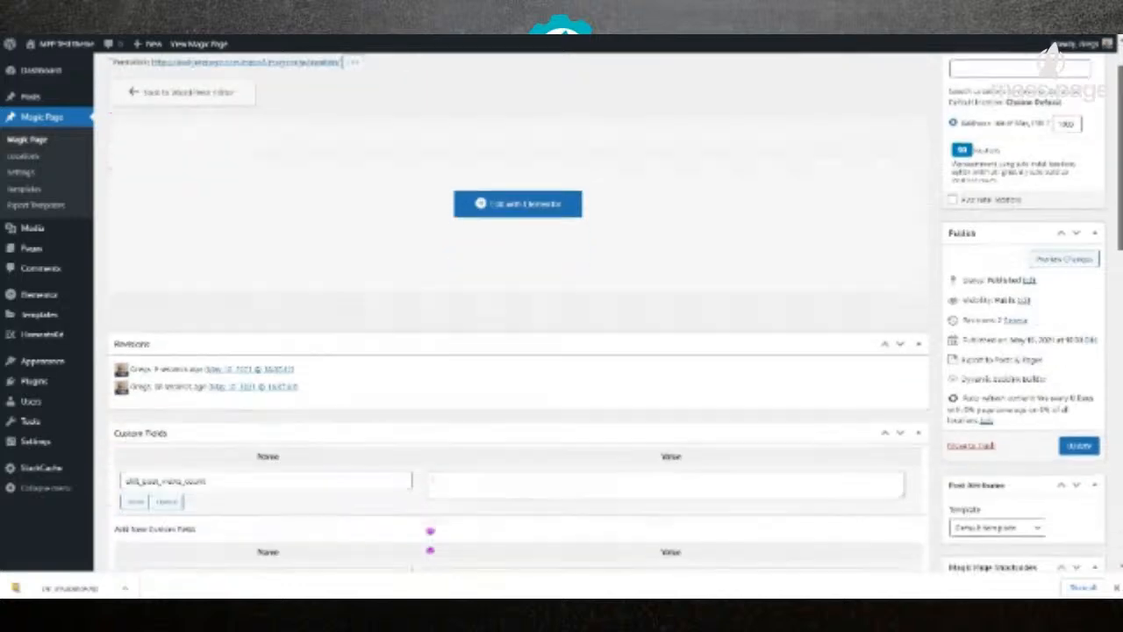
pyautogui.scroll(-10, 430, 540)
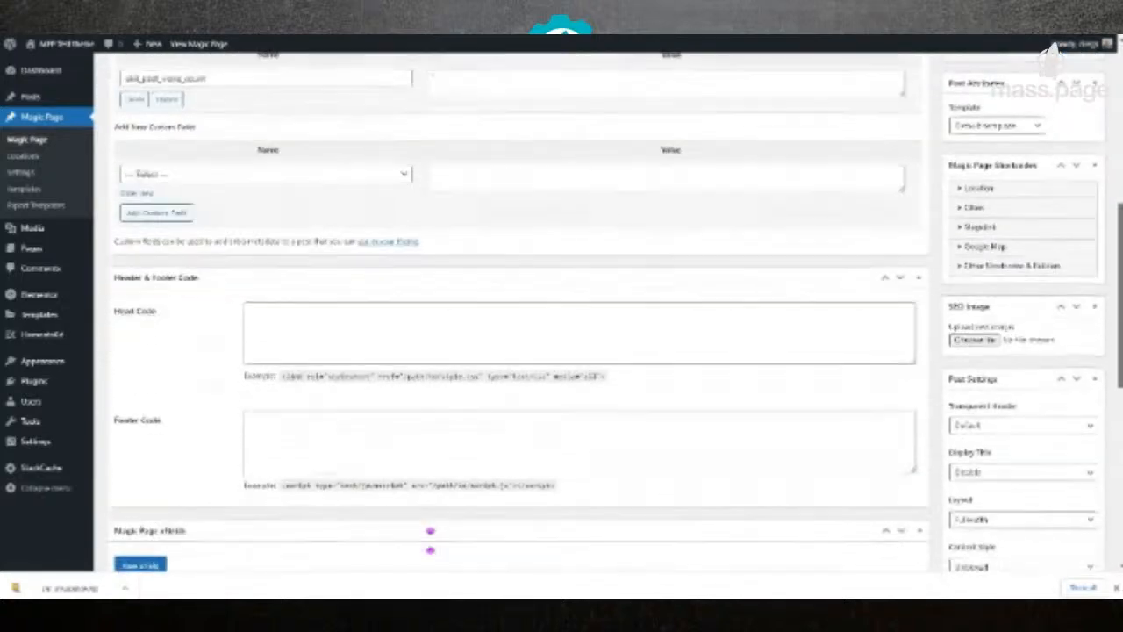
pyautogui.scroll(-5, 430, 540)
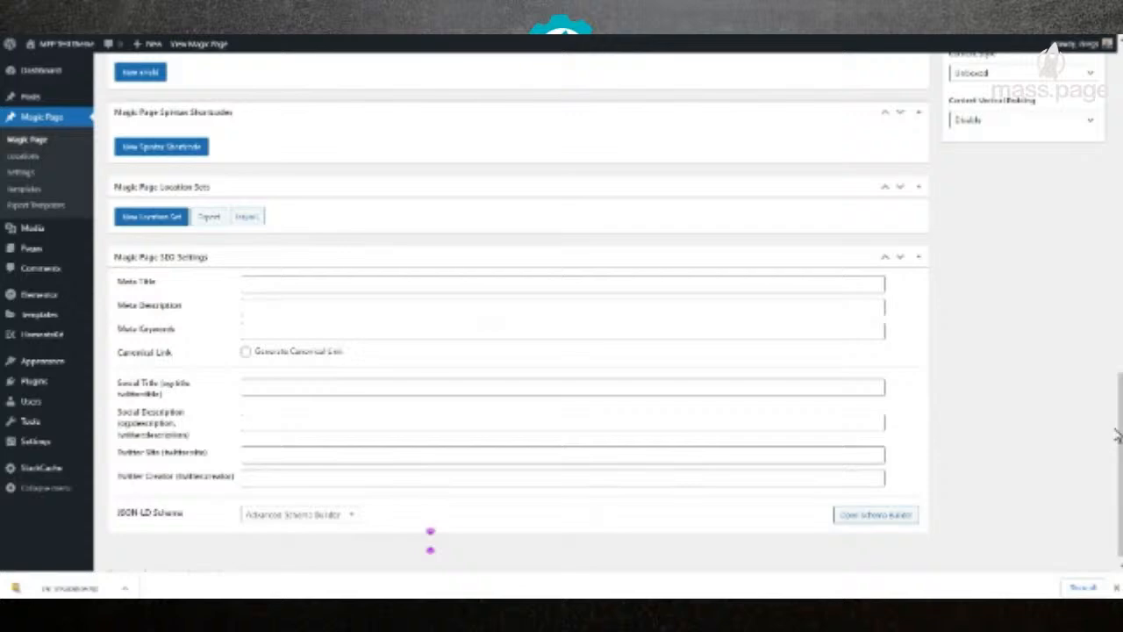
pyautogui.scroll(-1, 1116, 434)
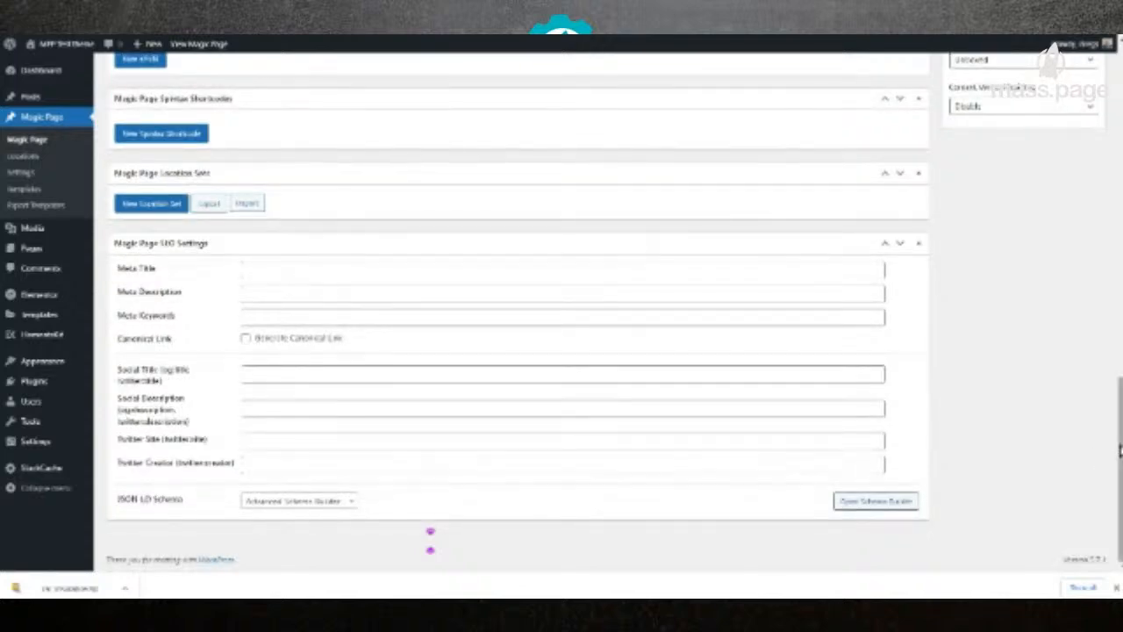
pyautogui.scroll(3, 1110, 454)
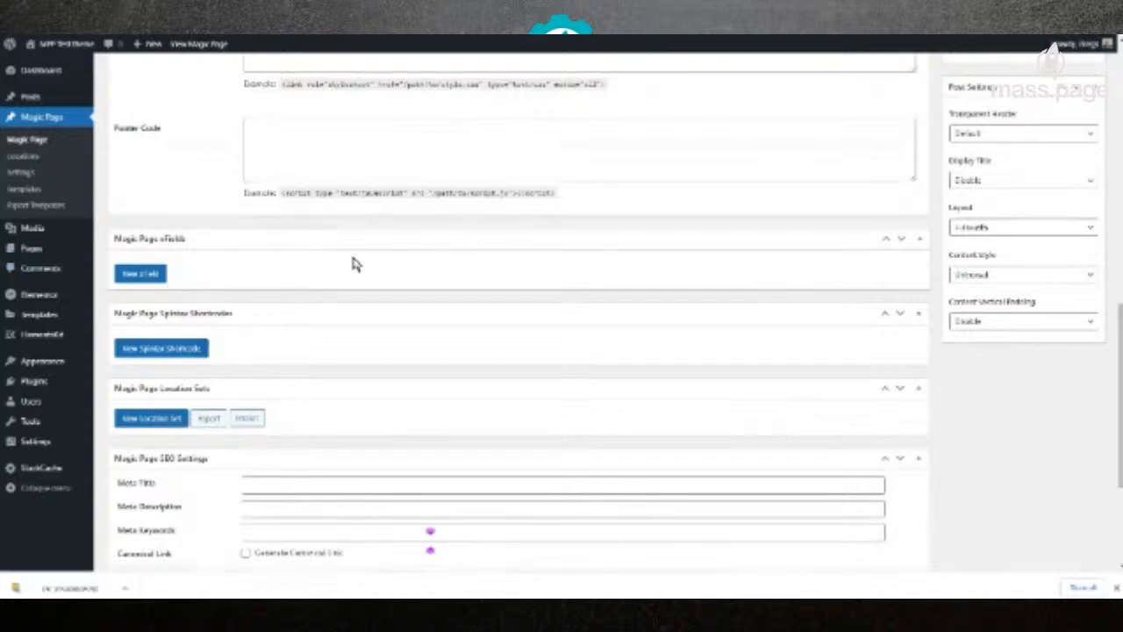
# Step: Add a Magic Page xField labelled phone with a placeholder phone number as the default for all locations, and update the page
pyautogui.click(149, 273)
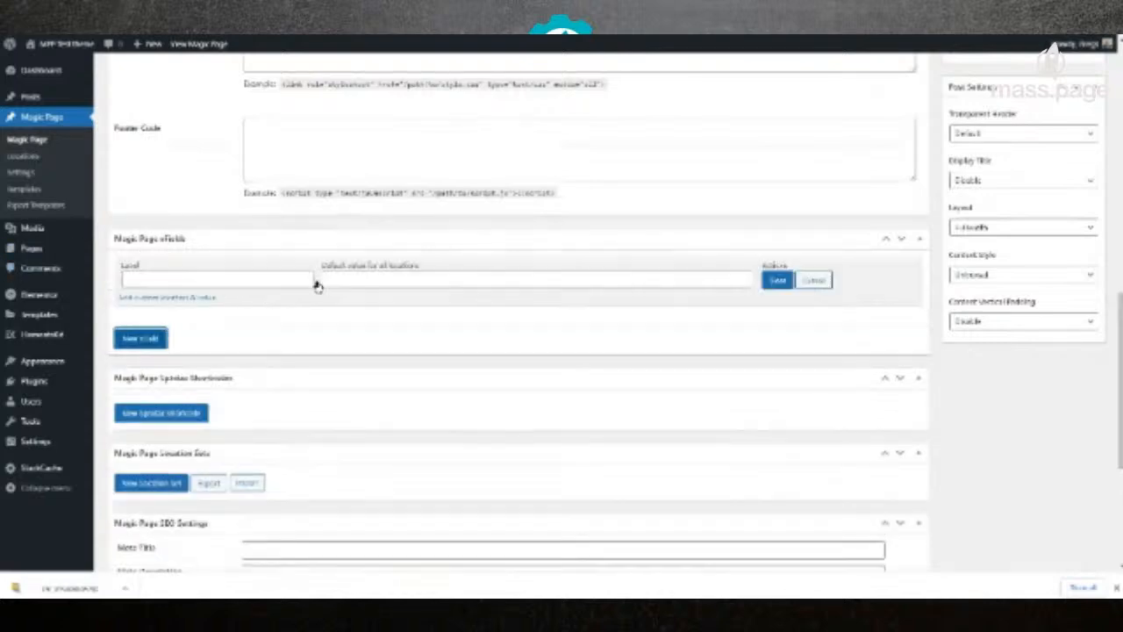
pyautogui.click(266, 278)
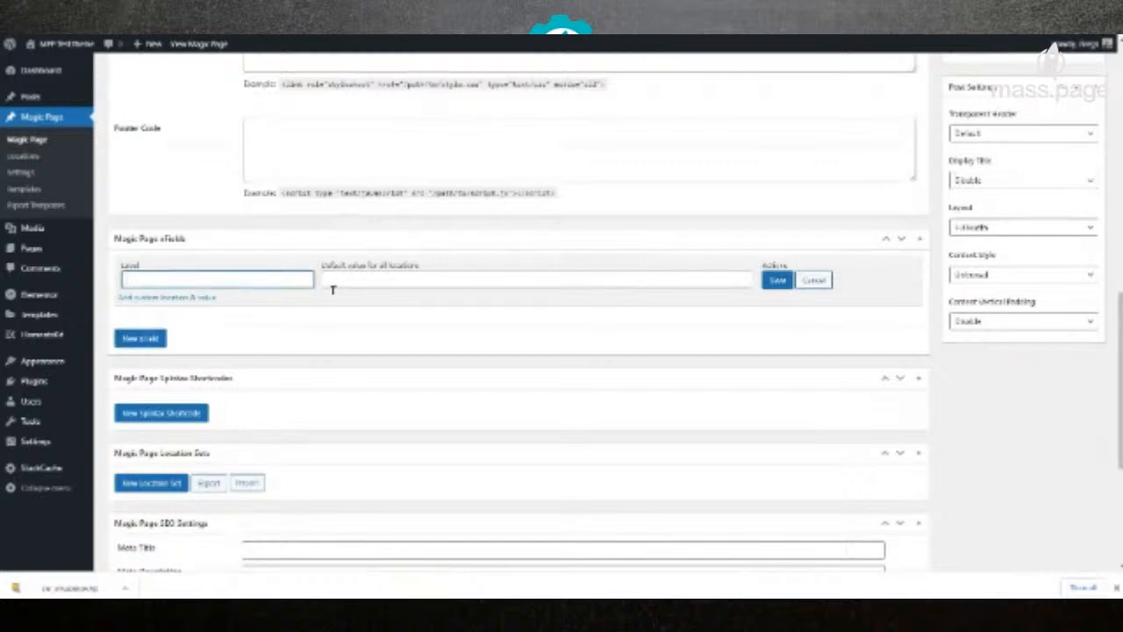
pyautogui.write('phone')
pyautogui.press('Tab')
pyautogui.write('123456')
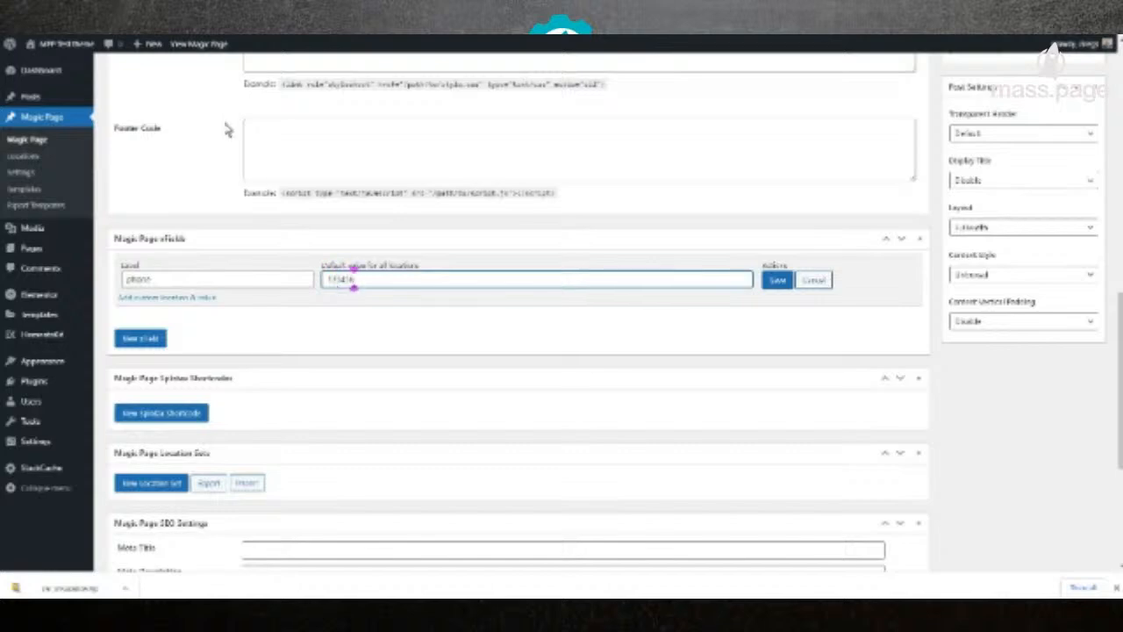
pyautogui.click(775, 280)
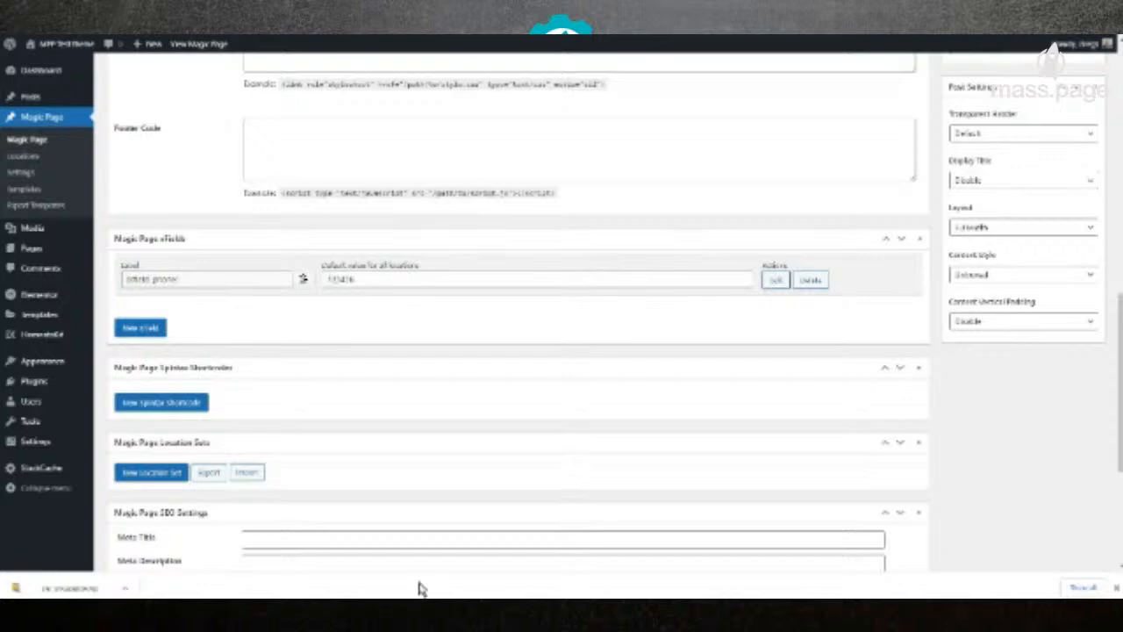
pyautogui.scroll(7, 561, 289)
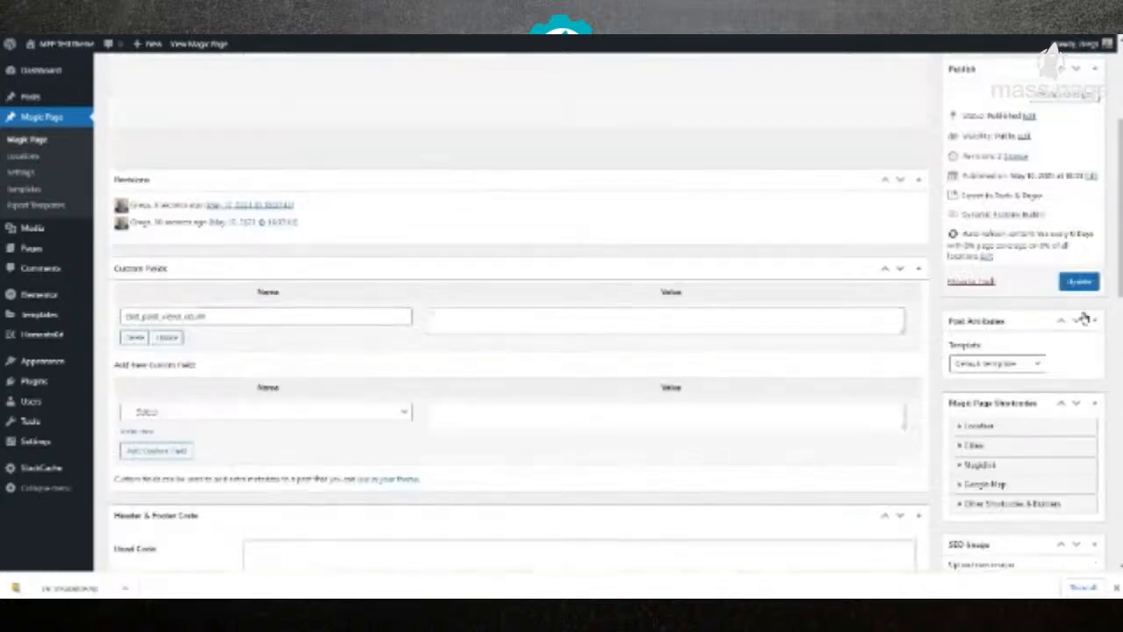
pyautogui.click(1079, 280)
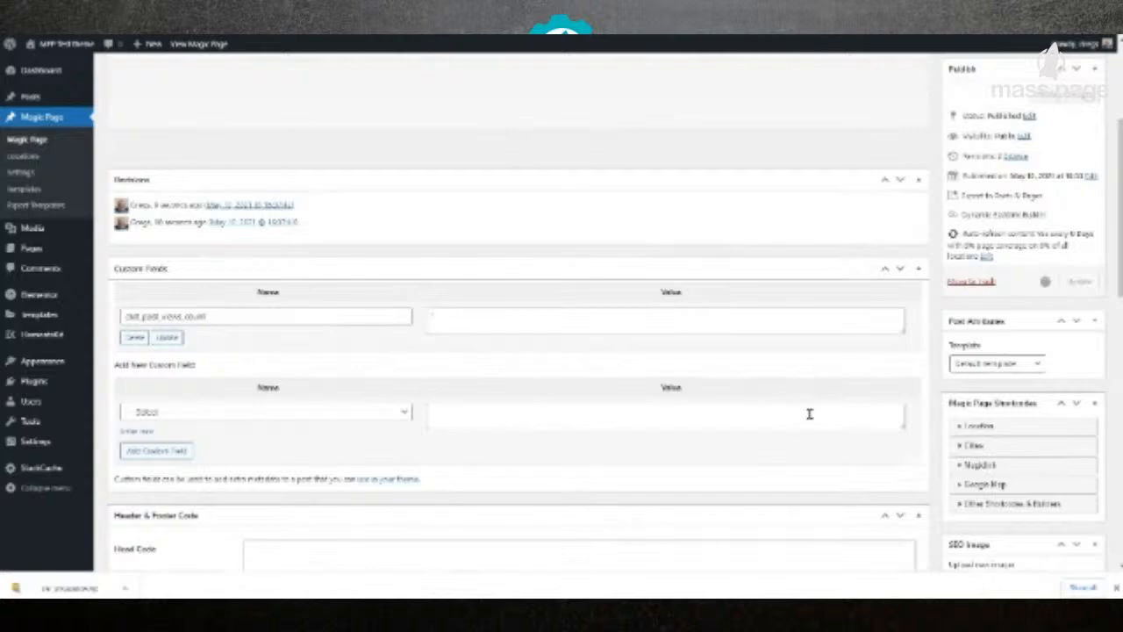
# Step: Copy the shortcode of the phone xField
pyautogui.scroll(-10, 813, 400)
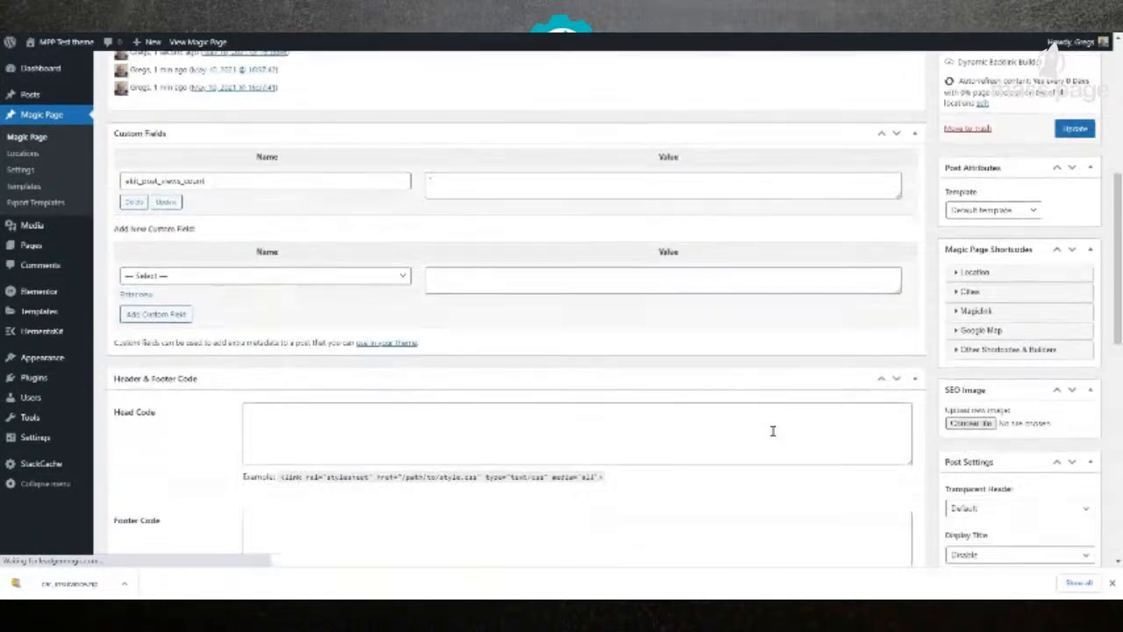
pyautogui.scroll(2, 408, 382)
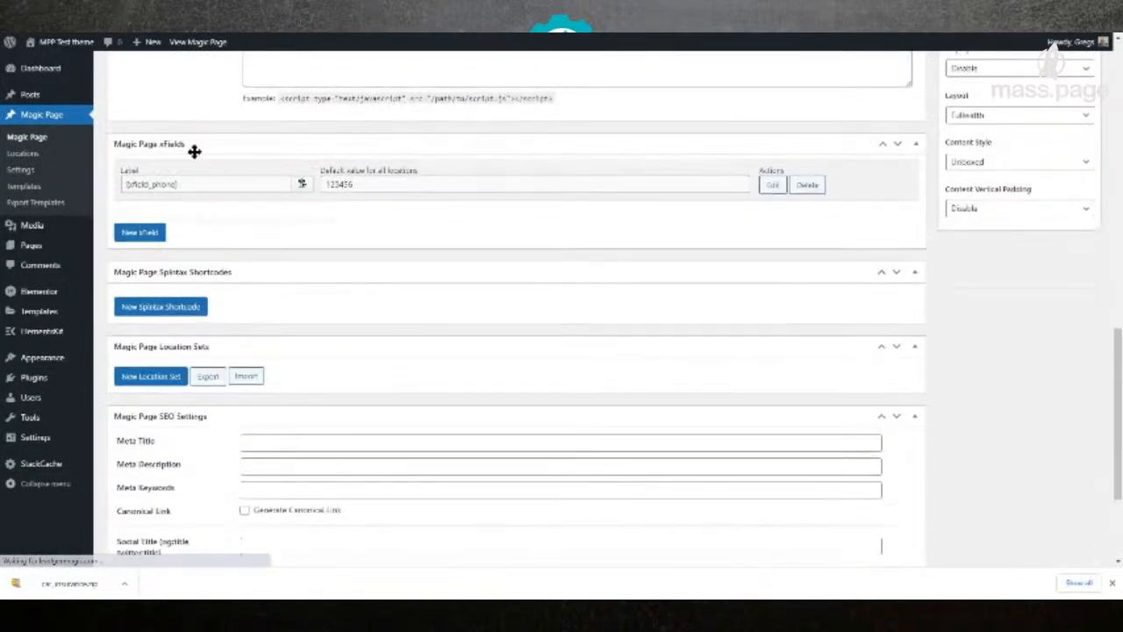
pyautogui.click(302, 184)
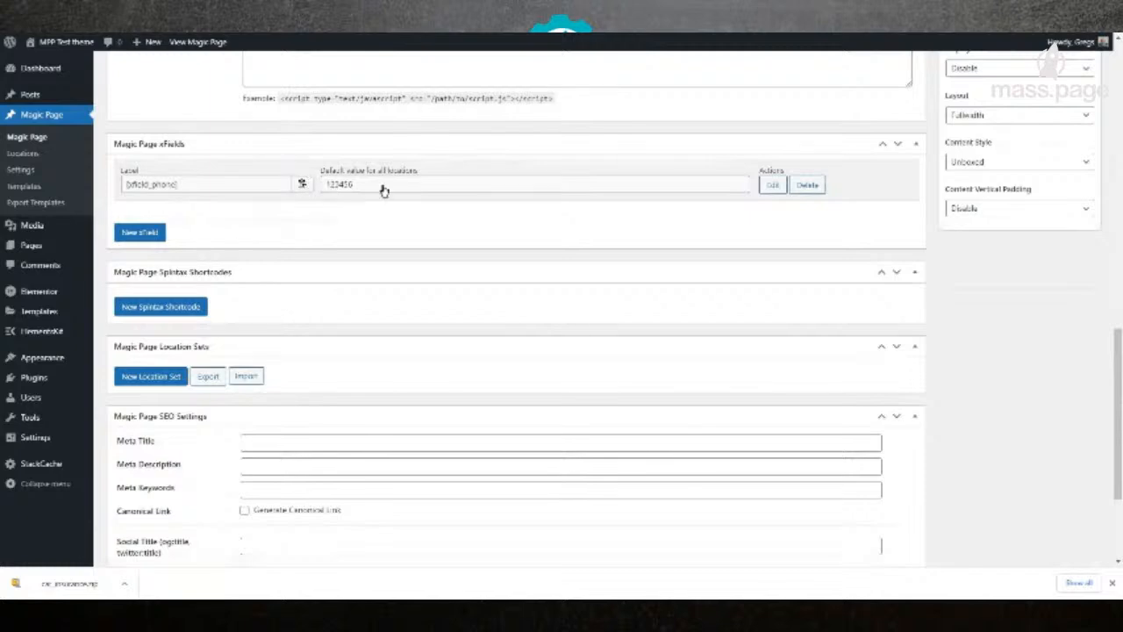
# Step: Return to the Magic Page list and open the [location] page for editing in Elementor
pyautogui.scroll(2, 392, 200)
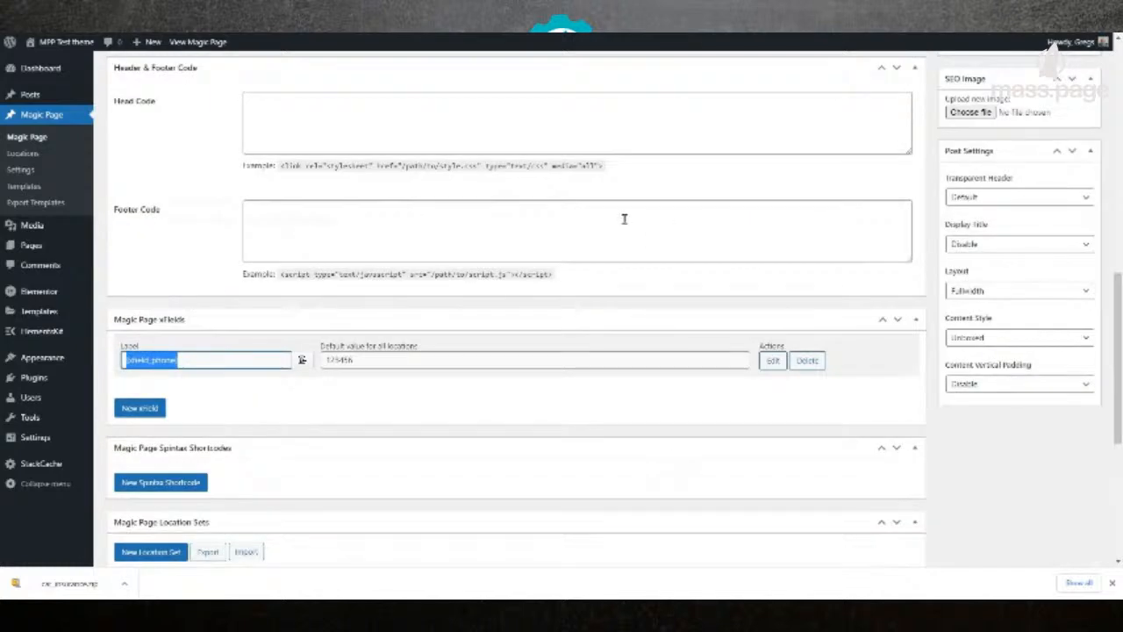
pyautogui.scroll(10, 382, 380)
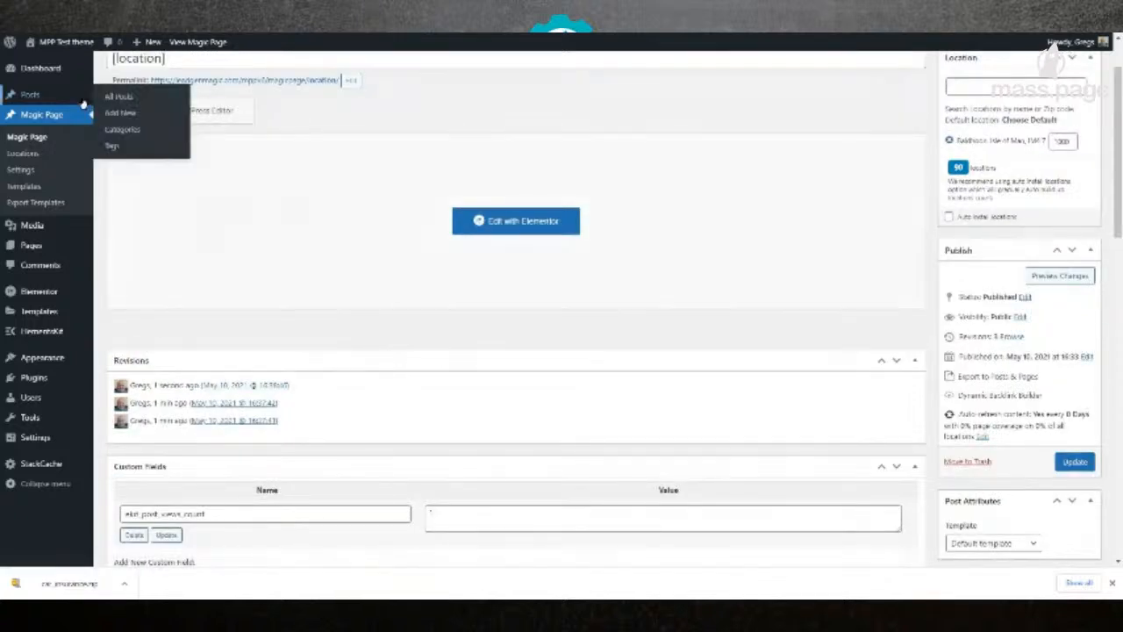
pyautogui.click(28, 138)
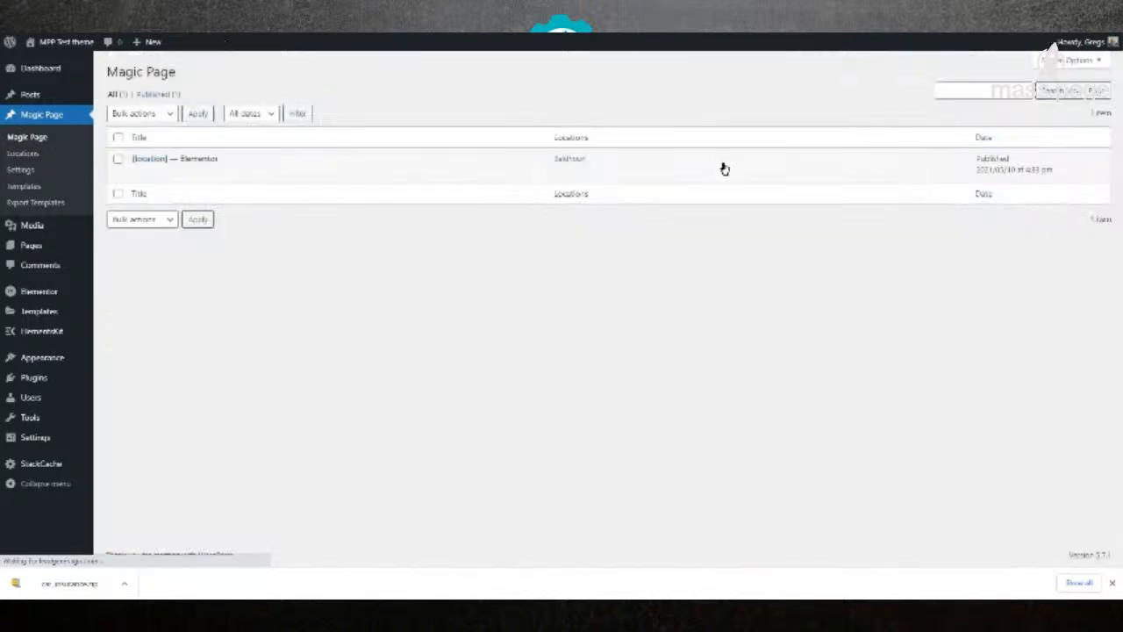
pyautogui.moveTo(394, 168)
pyautogui.click(284, 173)
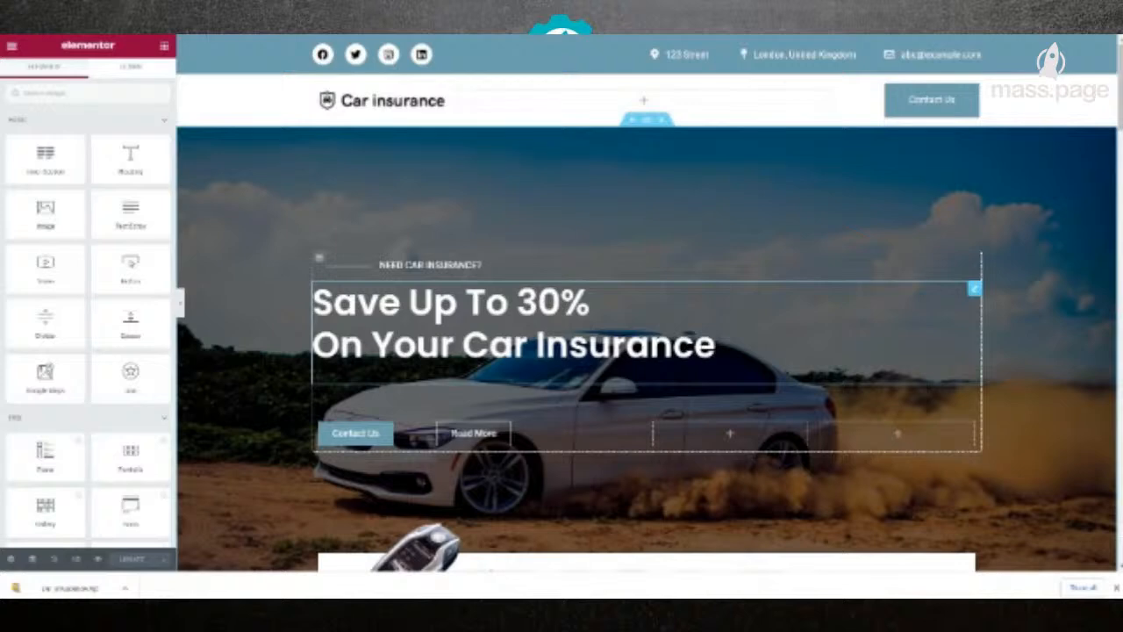
# Step: Insert the copied [xfield_phone] shortcode on a new line at the end of the Save Up To 30% On Your Car Insurance heading
pyautogui.click(527, 327)
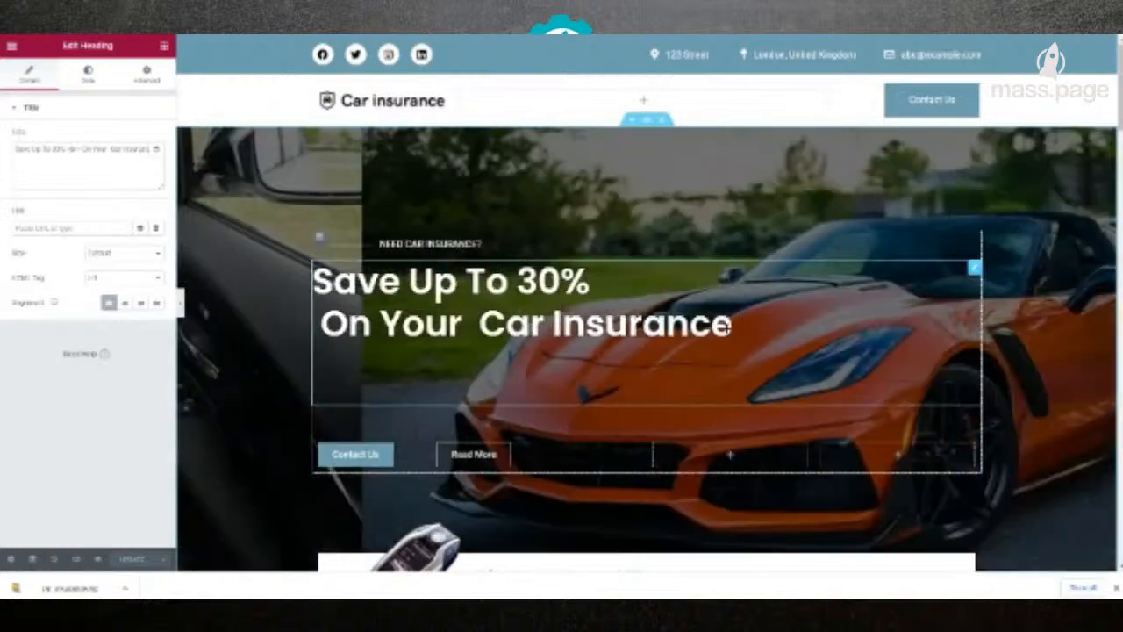
pyautogui.click(724, 326)
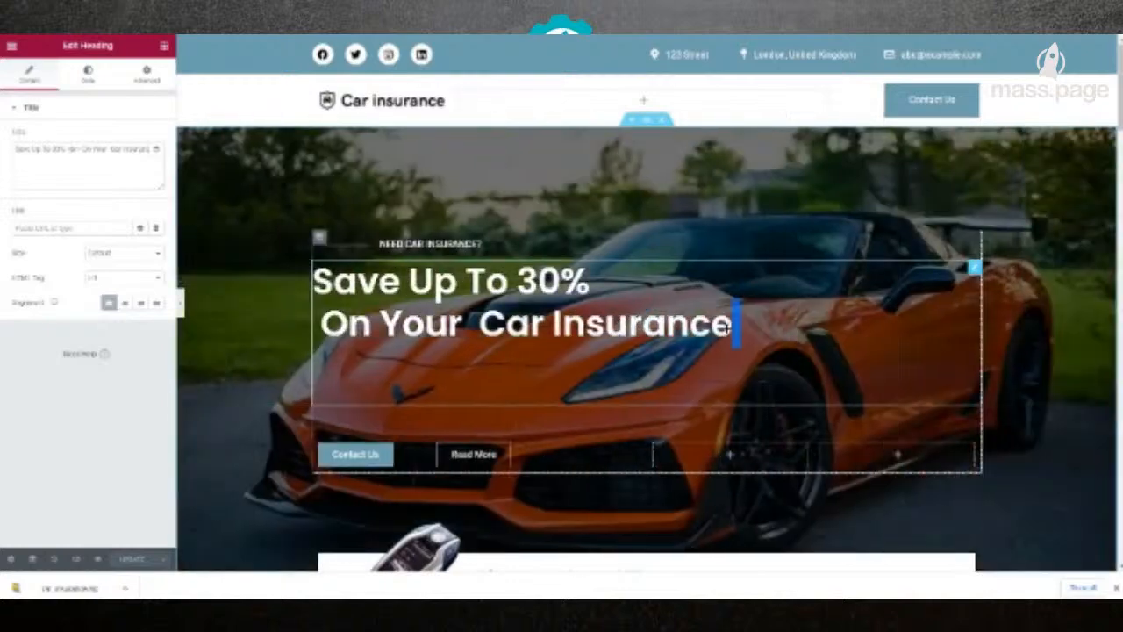
pyautogui.click(739, 326)
pyautogui.press('Return')
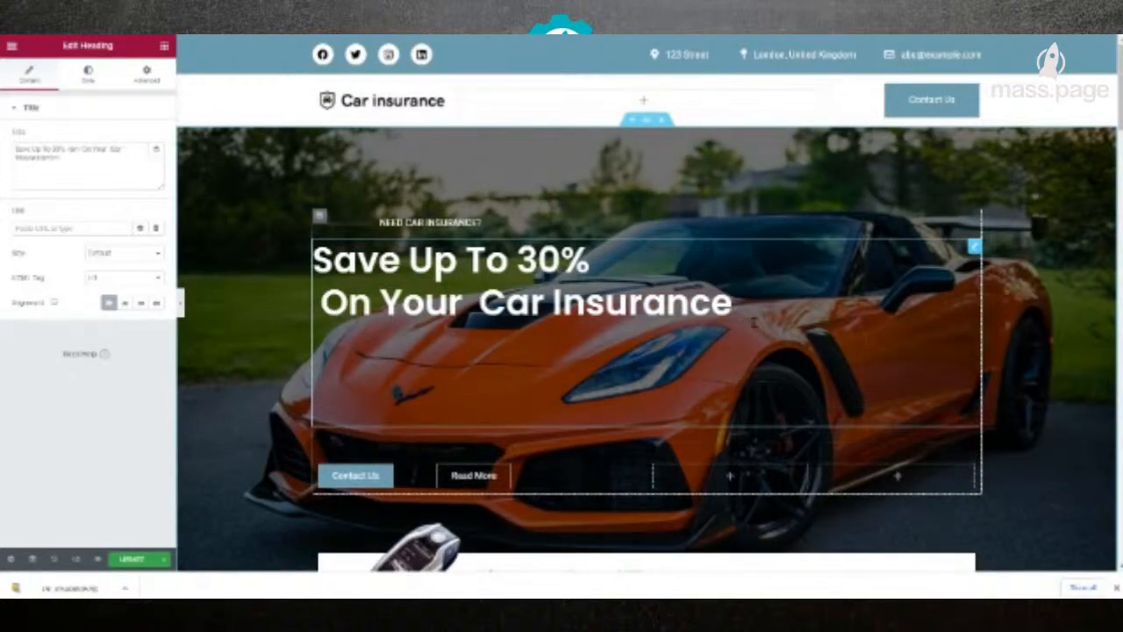
pyautogui.hotkey('ctrl', 'v')
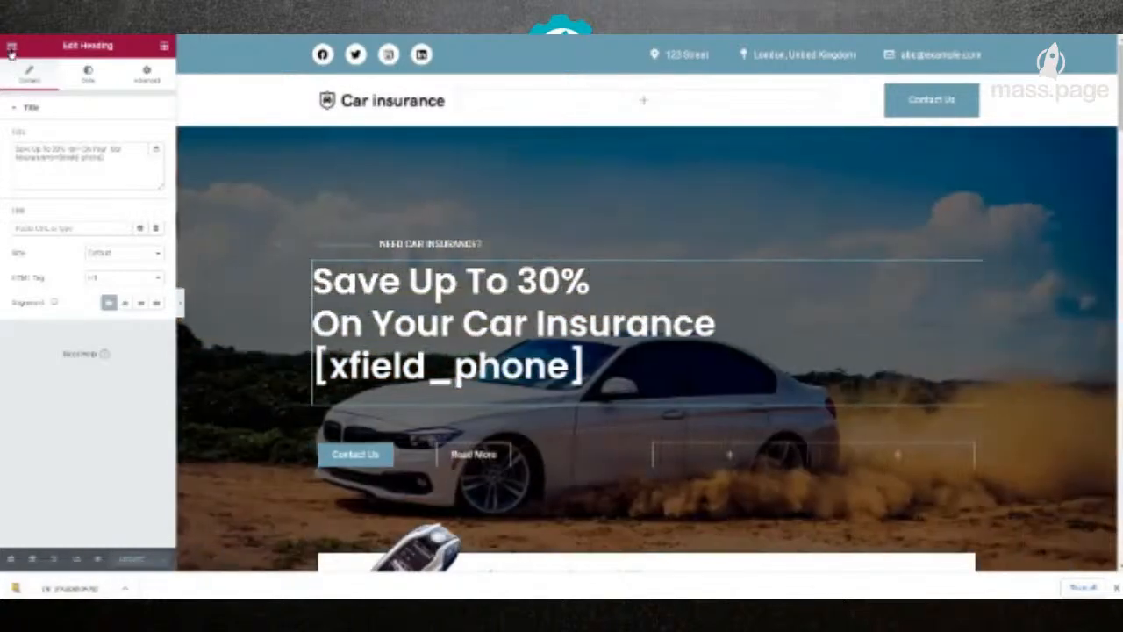
# Step: Leave the Elementor editor and check the phone line in the hero heading on the published page
pyautogui.click(12, 50)
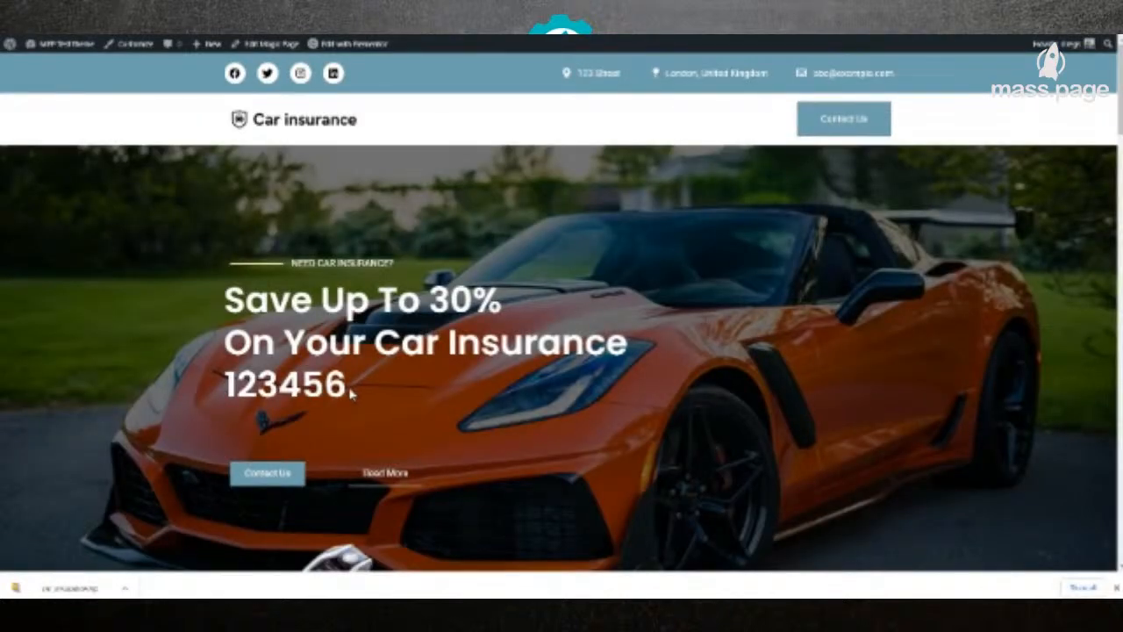
pyautogui.moveTo(349, 390); pyautogui.dragTo(349, 390)
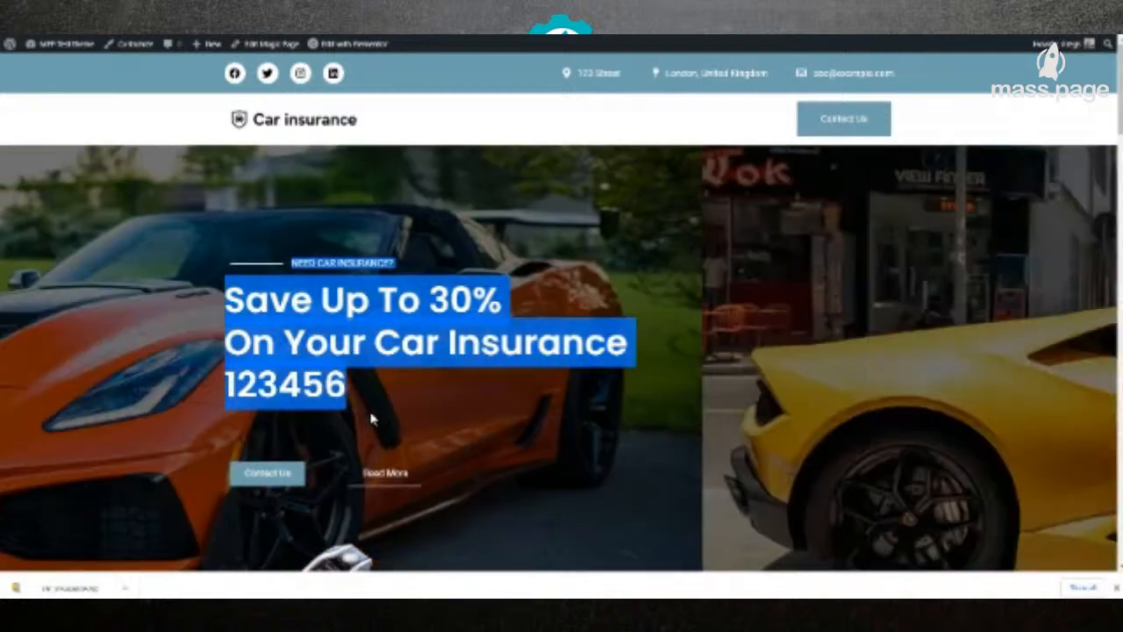
pyautogui.click(363, 415)
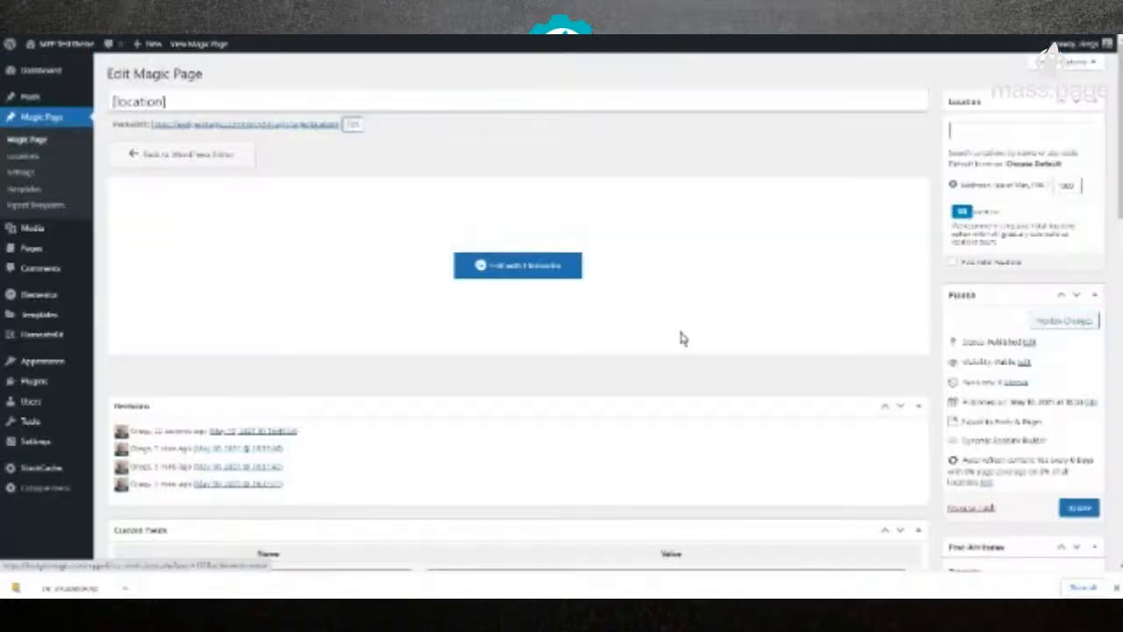
# Step: Open the Magic Page's Export to Posts & Pages settings and create an export group named Car
pyautogui.scroll(-3, 825, 406)
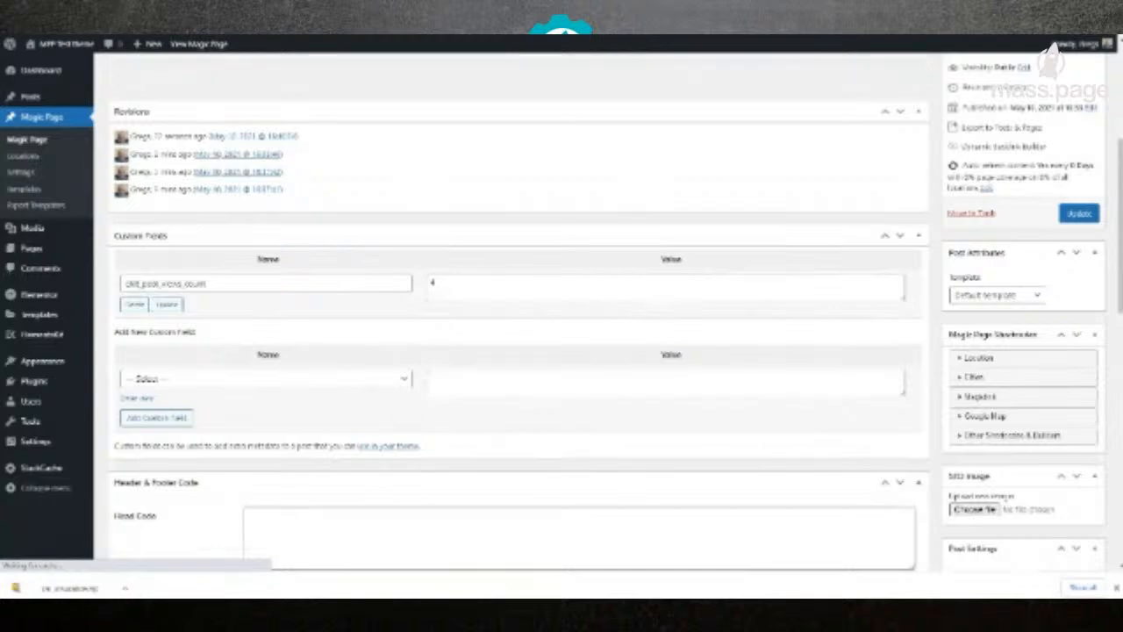
pyautogui.scroll(3, 834, 477)
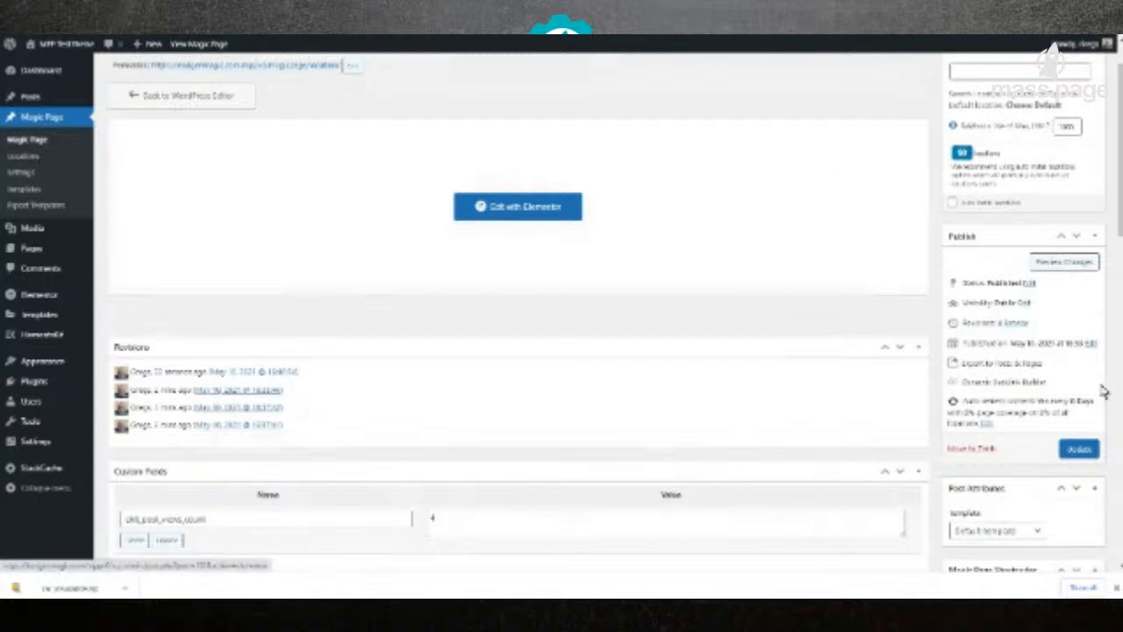
pyautogui.click(1004, 363)
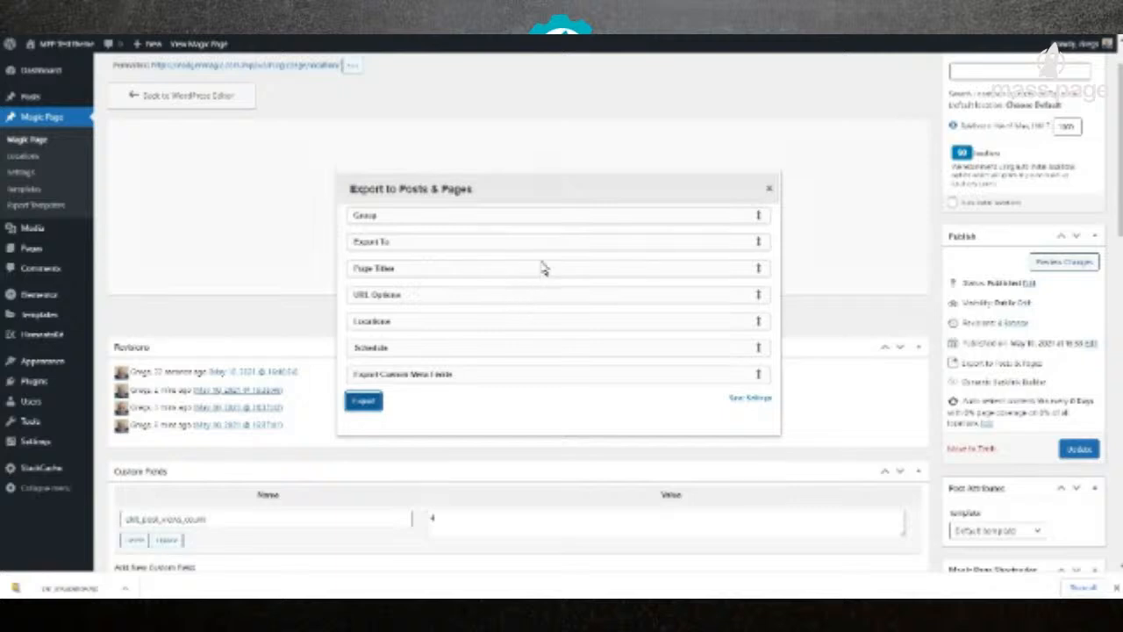
pyautogui.click(757, 217)
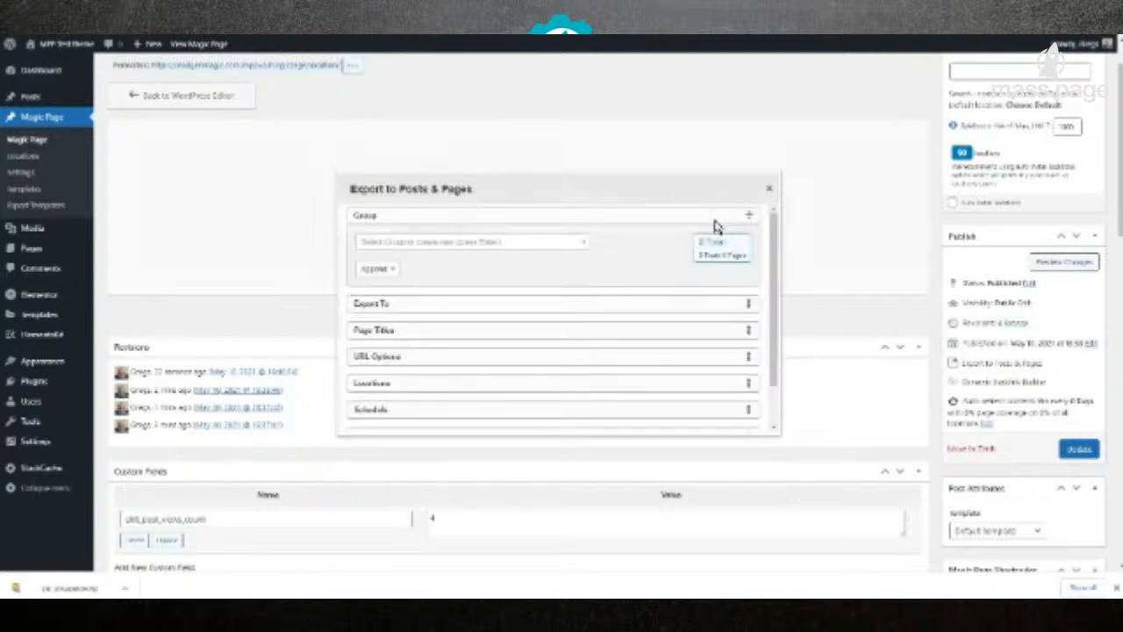
pyautogui.click(526, 248)
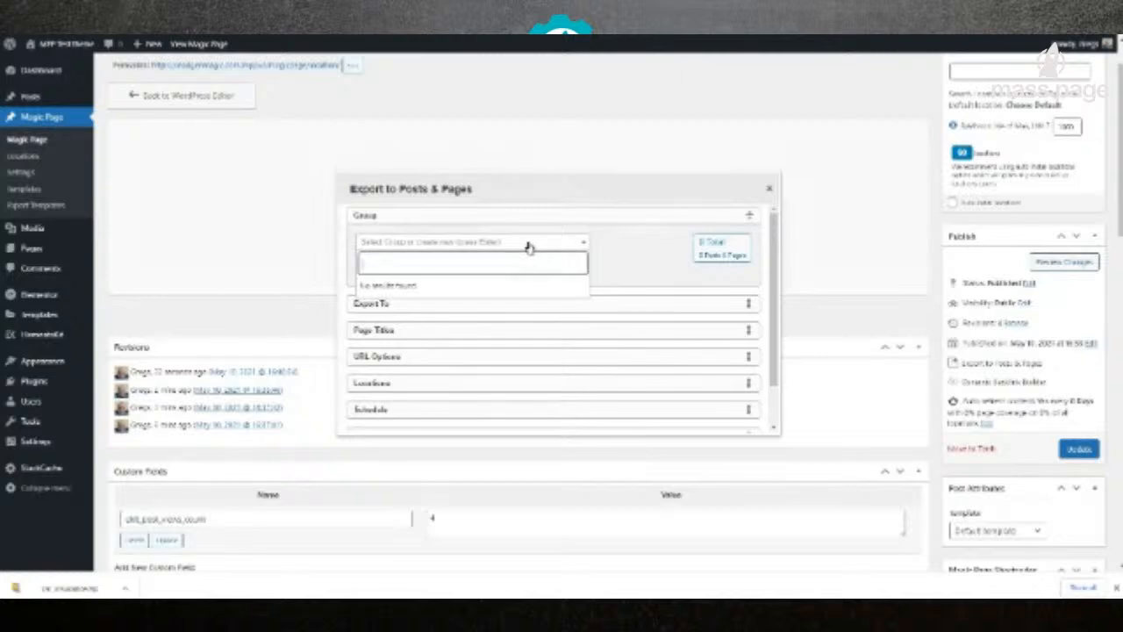
pyautogui.write('Car')
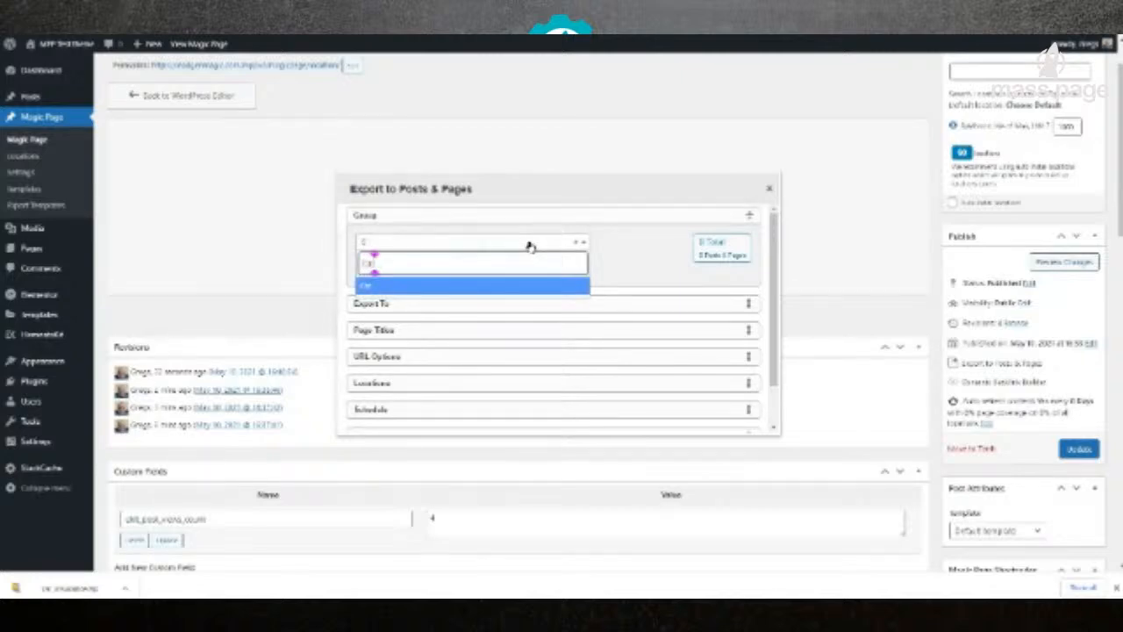
pyautogui.click(472, 287)
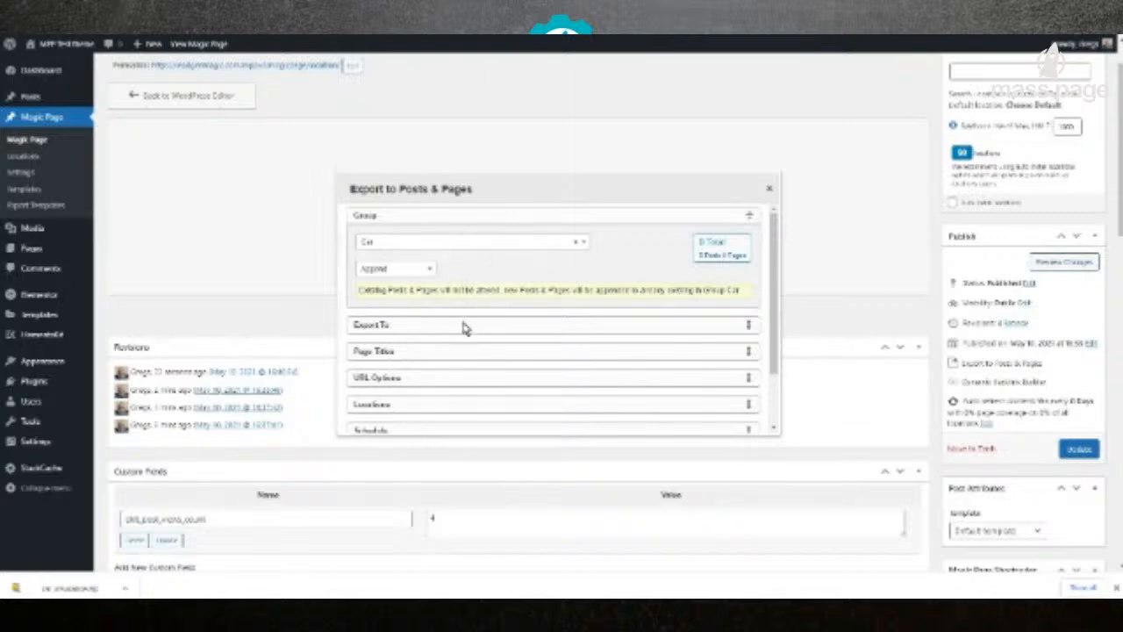
# Step: Review the Car group's options for handling existing posts and pages, keeping Append
pyautogui.click(424, 270)
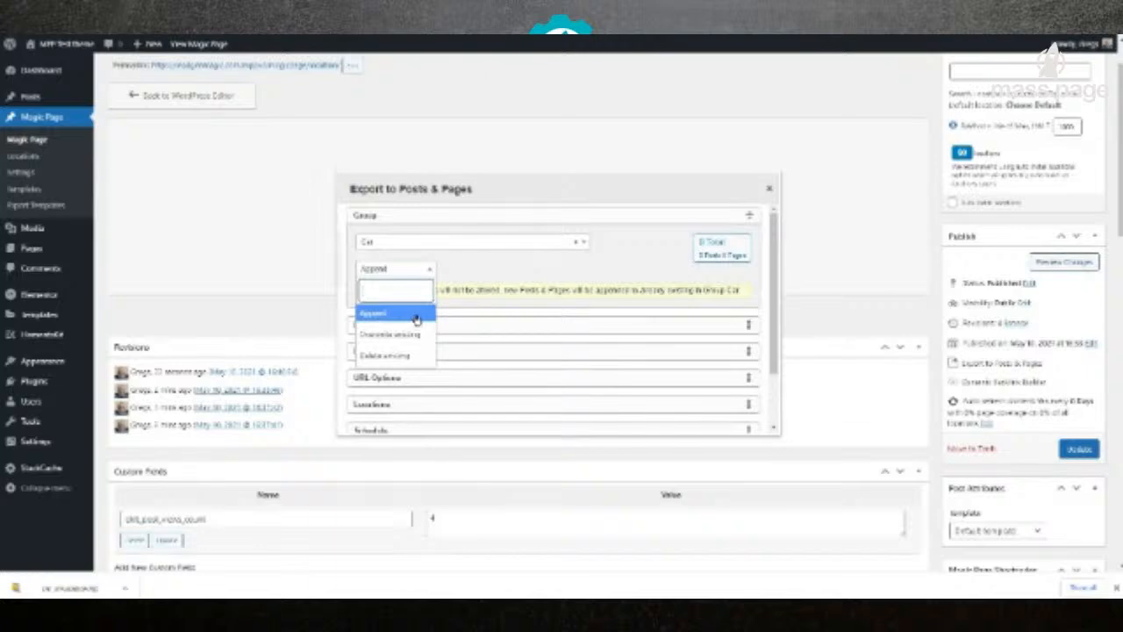
pyautogui.click(439, 272)
pyautogui.click(419, 272)
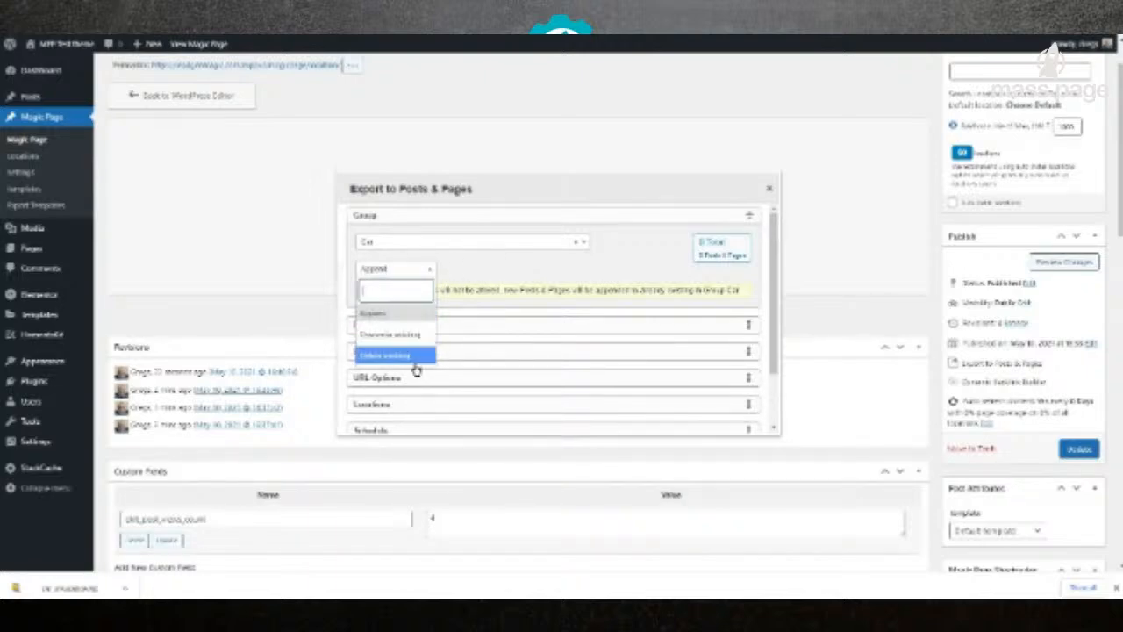
pyautogui.click(490, 283)
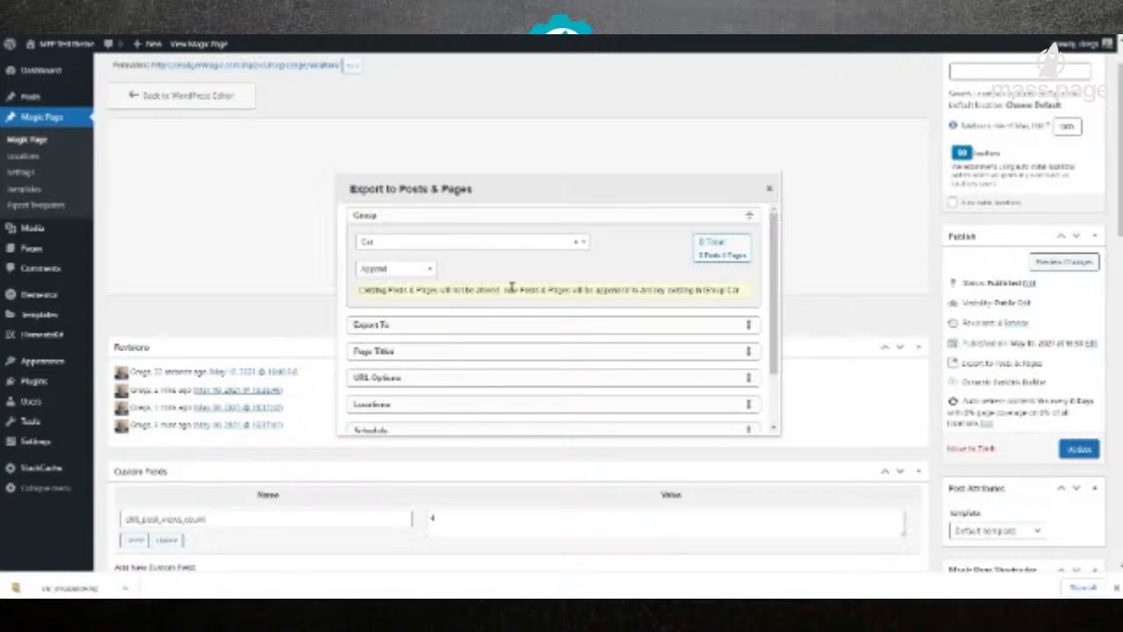
# Step: Set the export target of the Car group to Pages
pyautogui.click(748, 326)
pyautogui.click(483, 361)
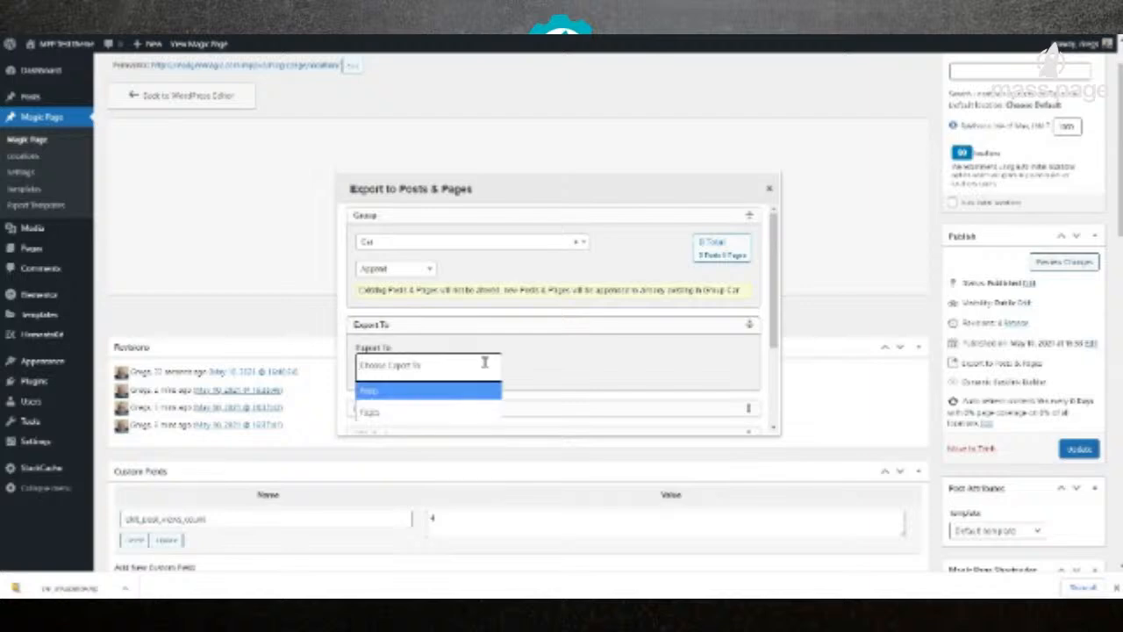
pyautogui.click(394, 409)
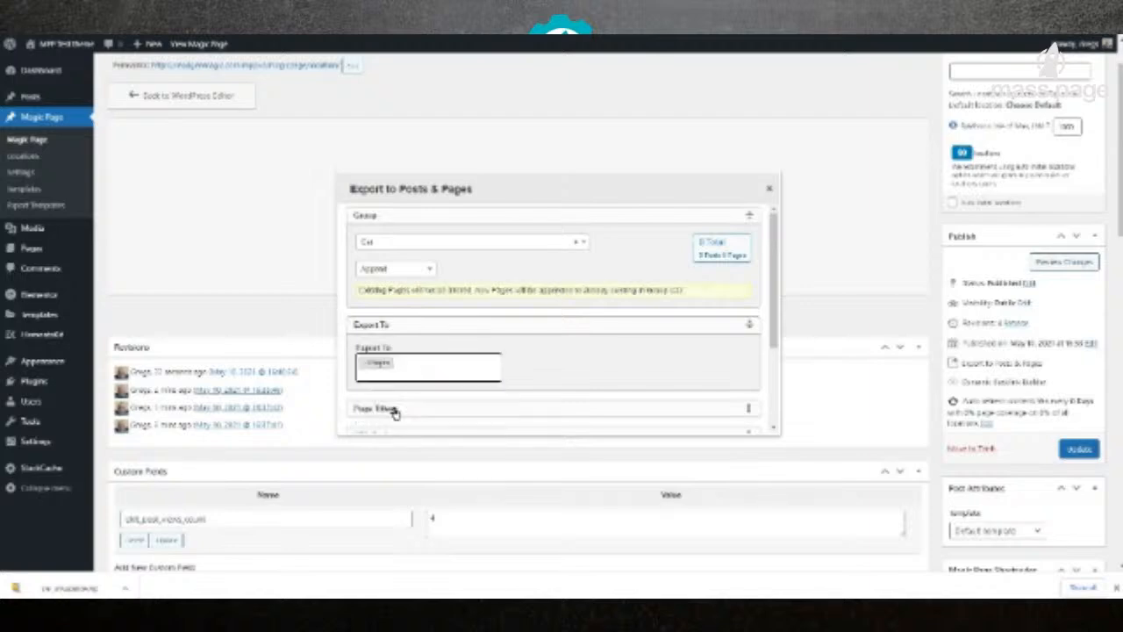
# Step: Expand the export's Page Titles settings and review the title entry
pyautogui.scroll(-3, 531, 375)
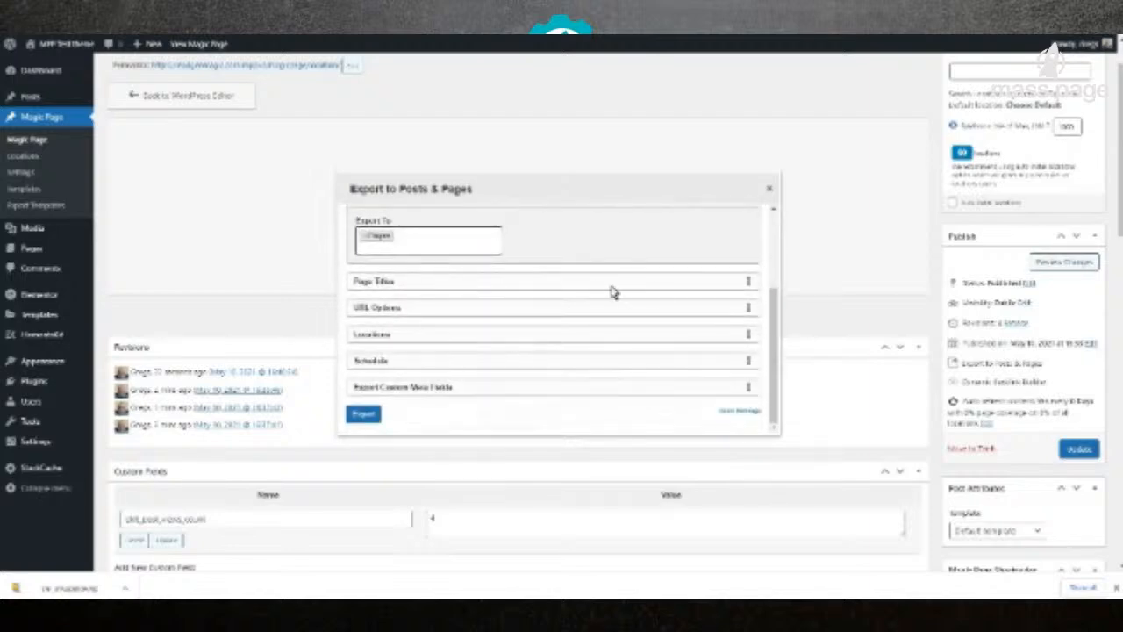
pyautogui.click(748, 280)
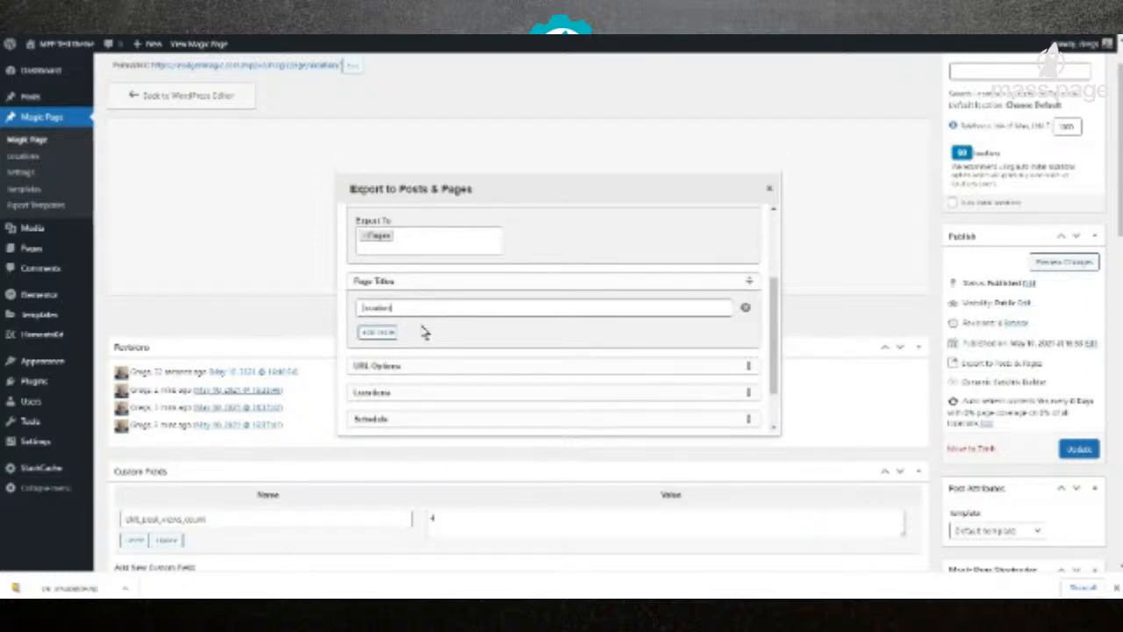
pyautogui.scroll(-2, 421, 330)
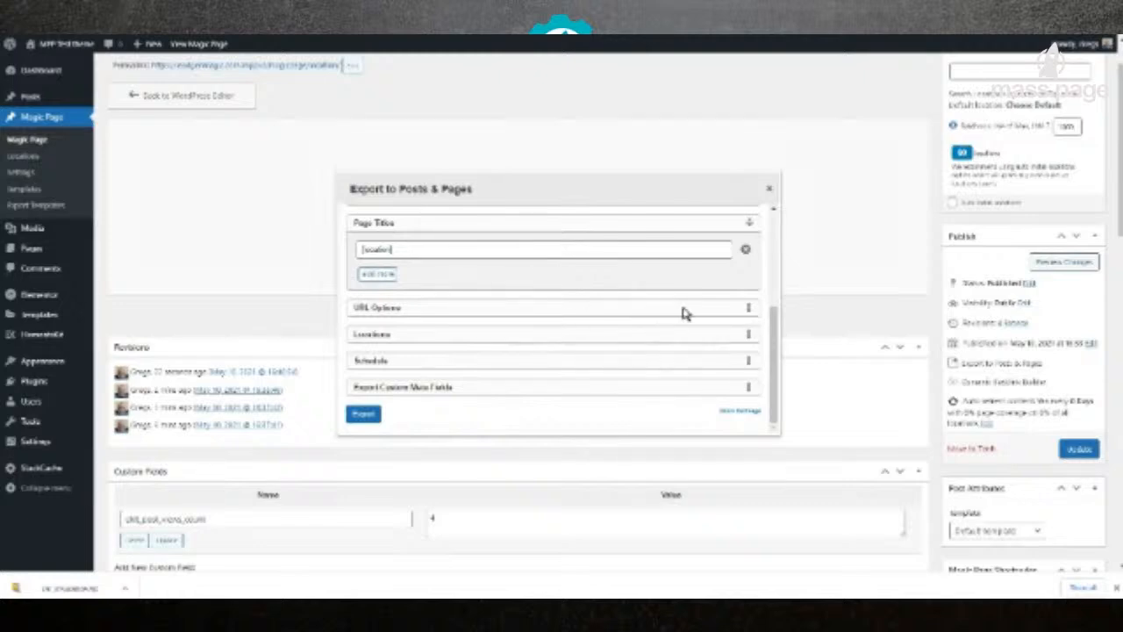
# Step: Expand the export's URL Options and review them, keeping automatic generation based on the title
pyautogui.click(747, 307)
pyautogui.scroll(-1, 484, 296)
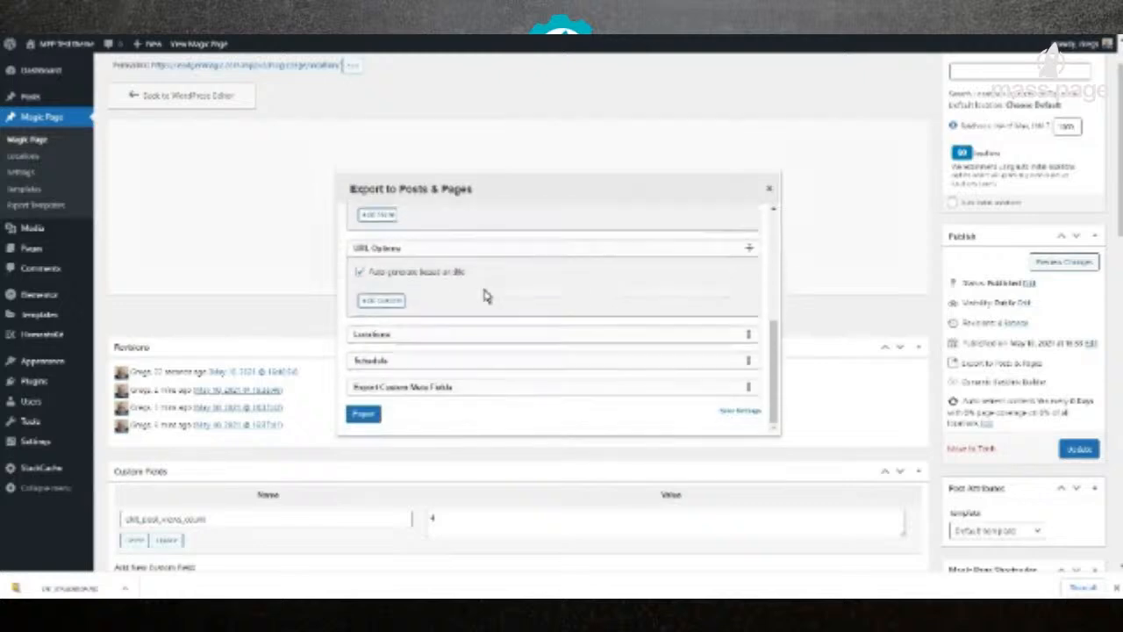
pyautogui.scroll(-3, 468, 296)
pyautogui.scroll(1, 463, 219)
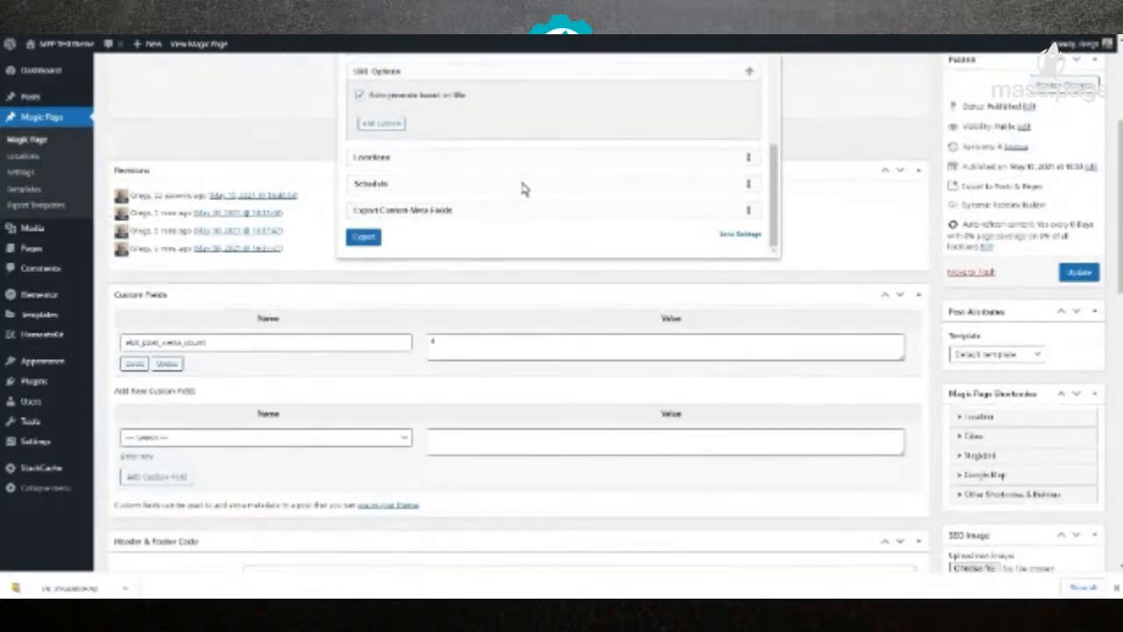
# Step: In the export's Locations settings, find and select Baltimore as the location and set the number beside it to 10
pyautogui.click(748, 158)
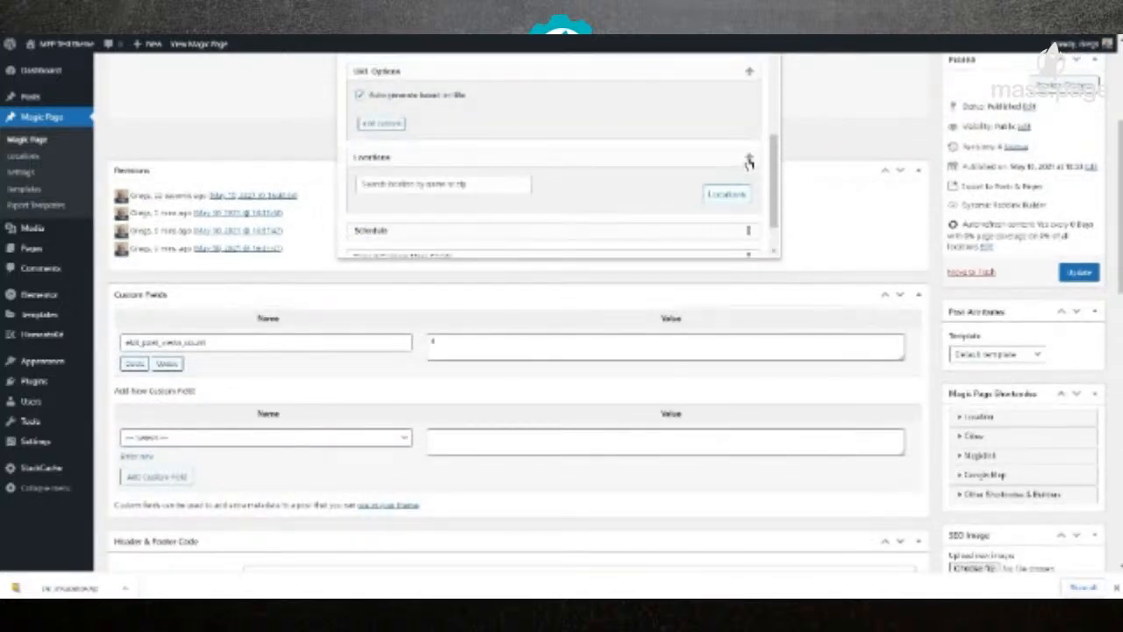
pyautogui.click(510, 180)
pyautogui.write('M')
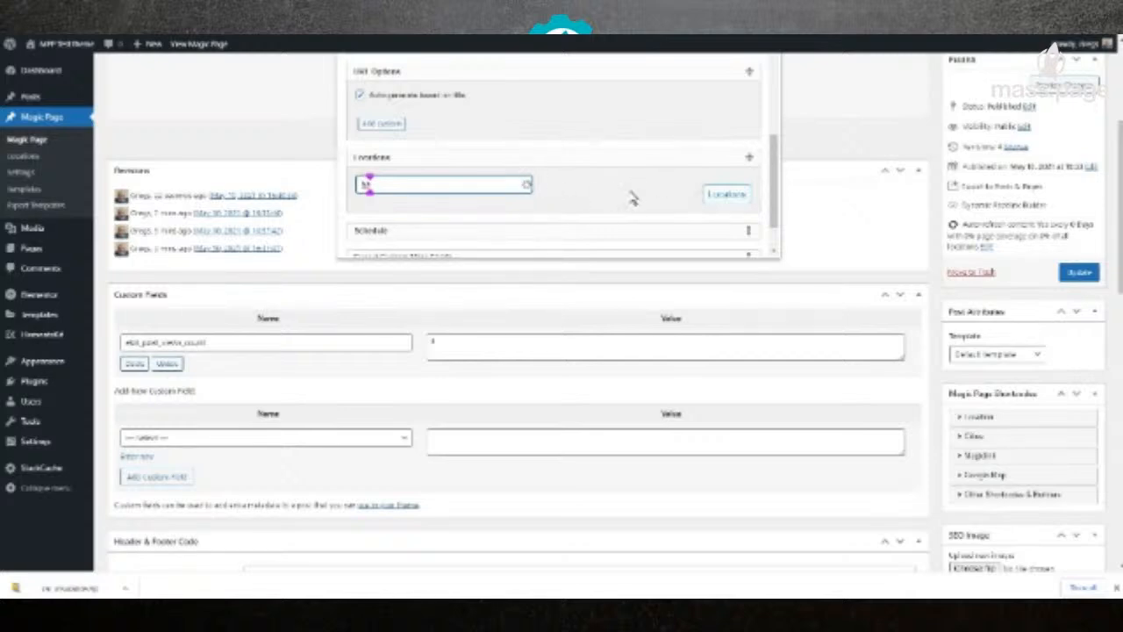
pyautogui.click(485, 202)
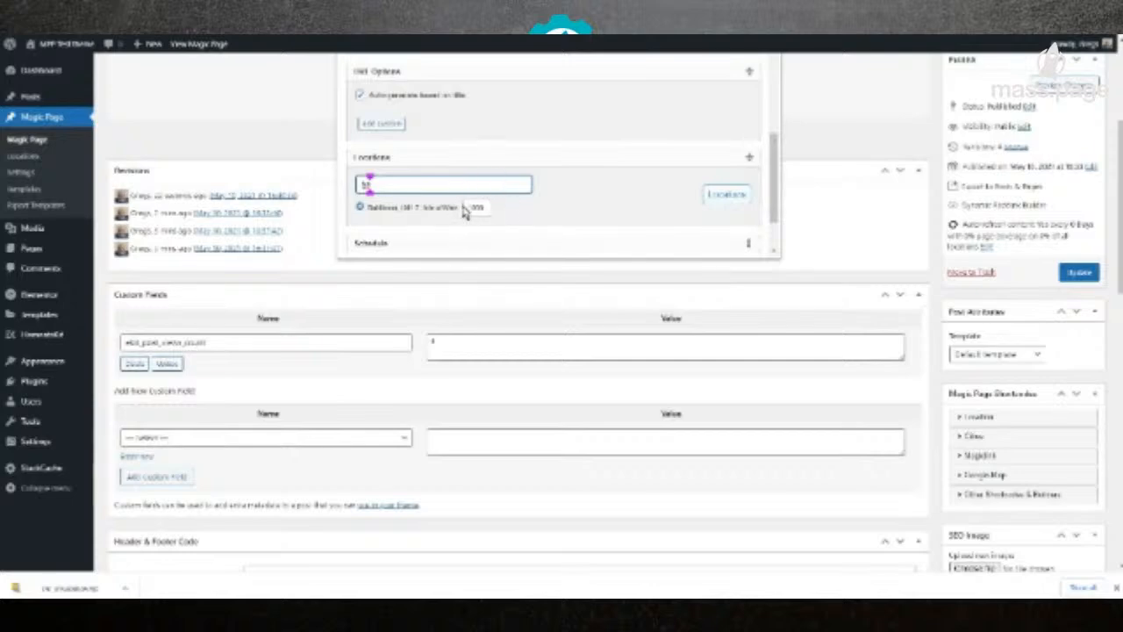
pyautogui.doubleClick(467, 206)
pyautogui.write('10')
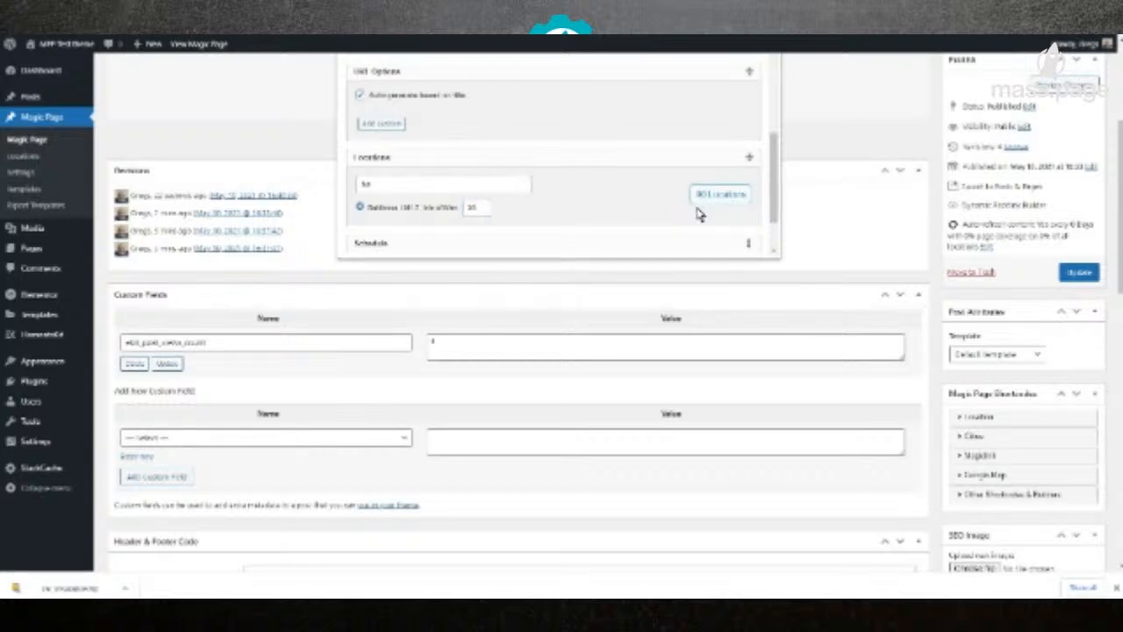
# Step: Review the export's Schedule options by trying a second entry, keeping 100% of the pages published right now
pyautogui.scroll(-1, 702, 206)
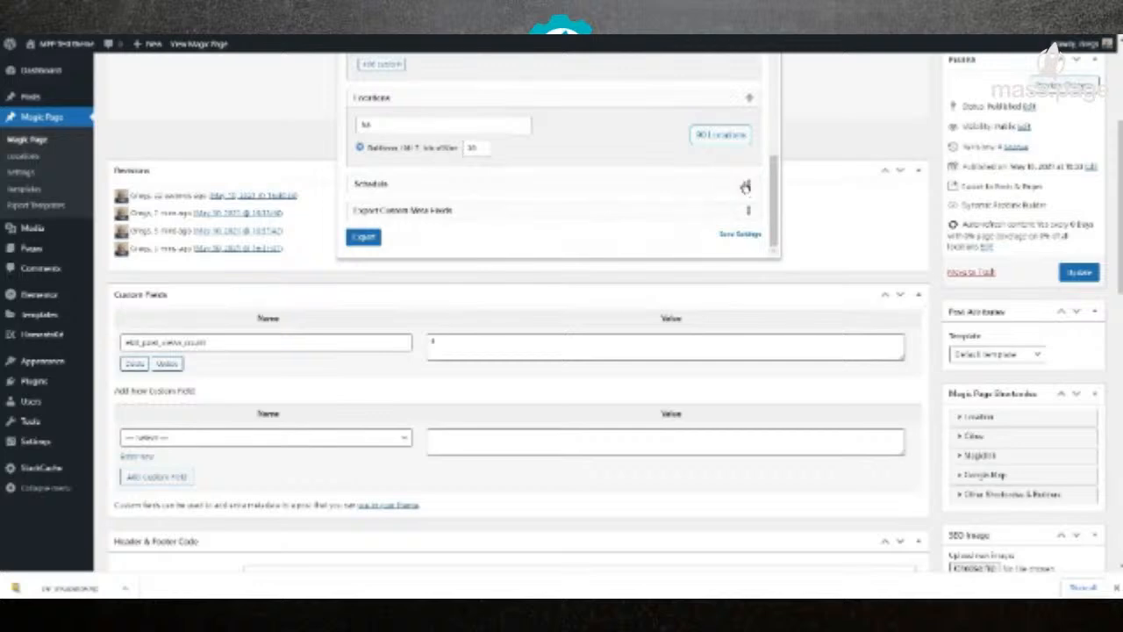
pyautogui.click(744, 186)
pyautogui.scroll(-1, 561, 189)
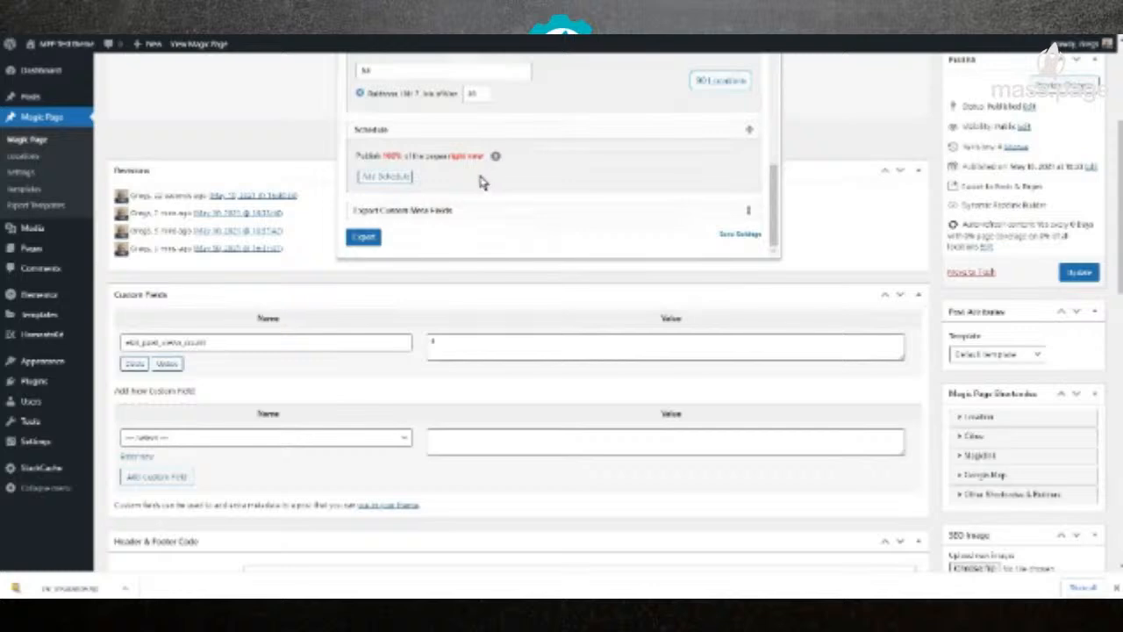
pyautogui.click(386, 177)
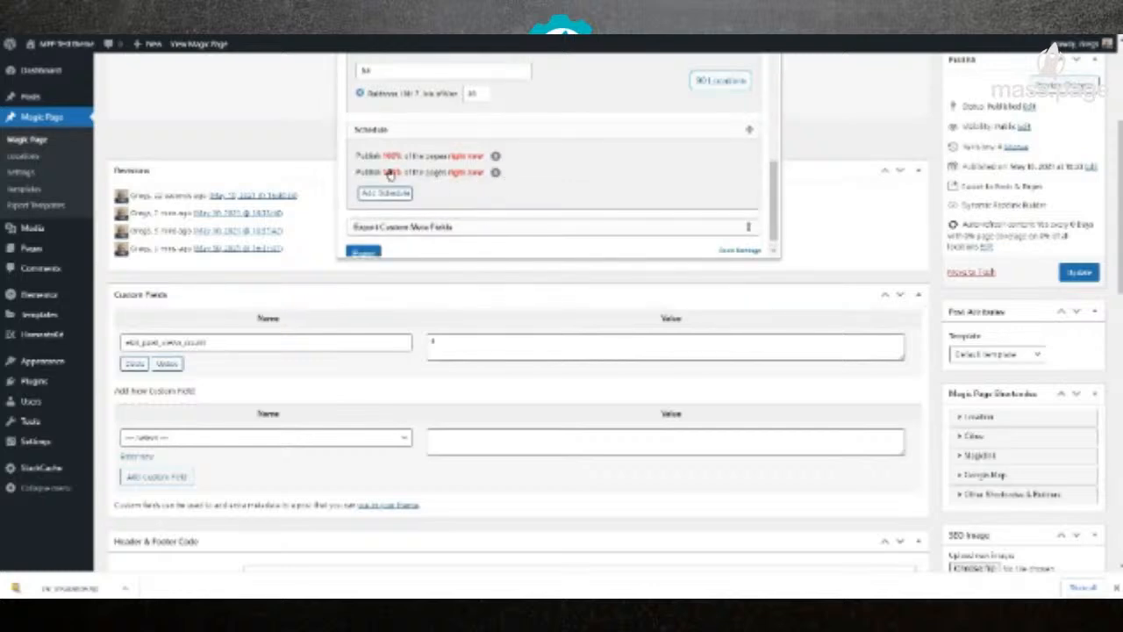
pyautogui.click(391, 174)
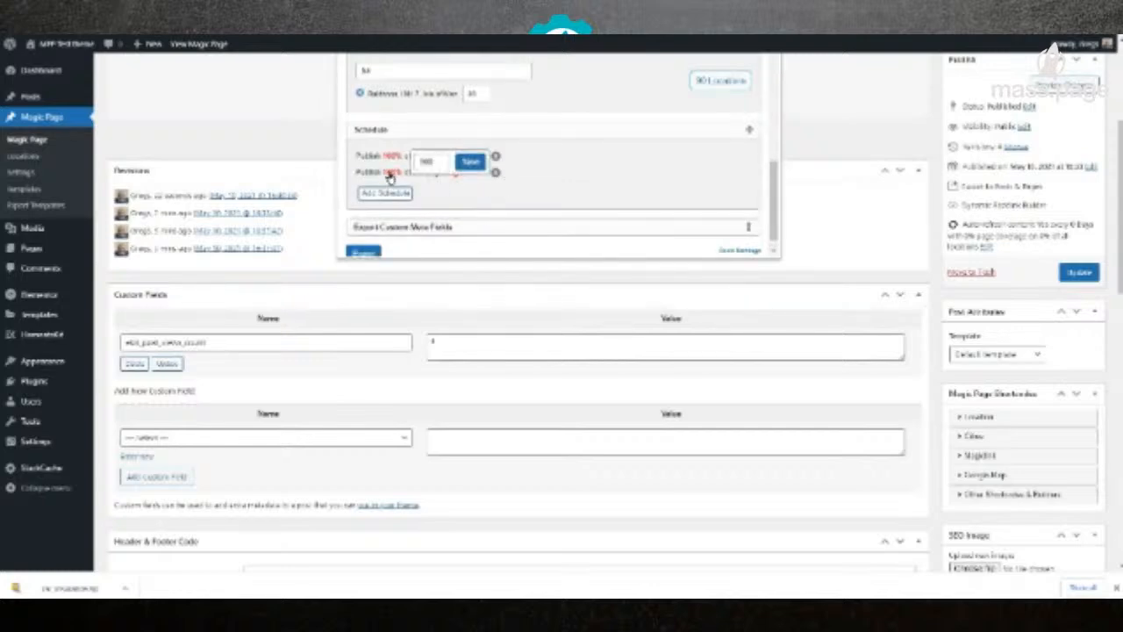
pyautogui.click(439, 167)
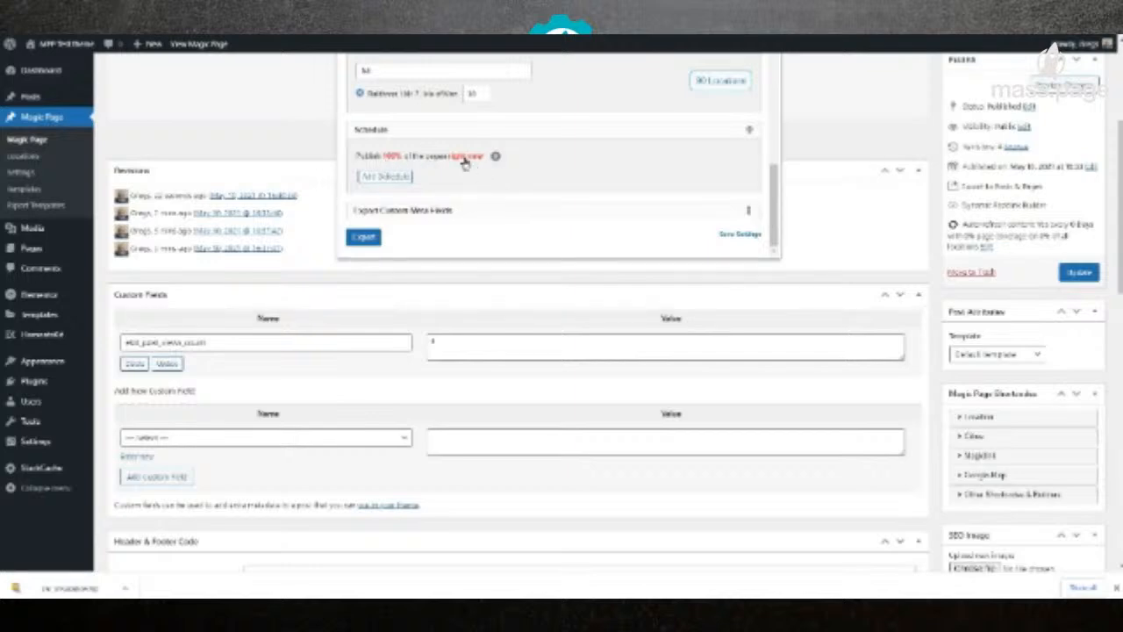
pyautogui.click(464, 157)
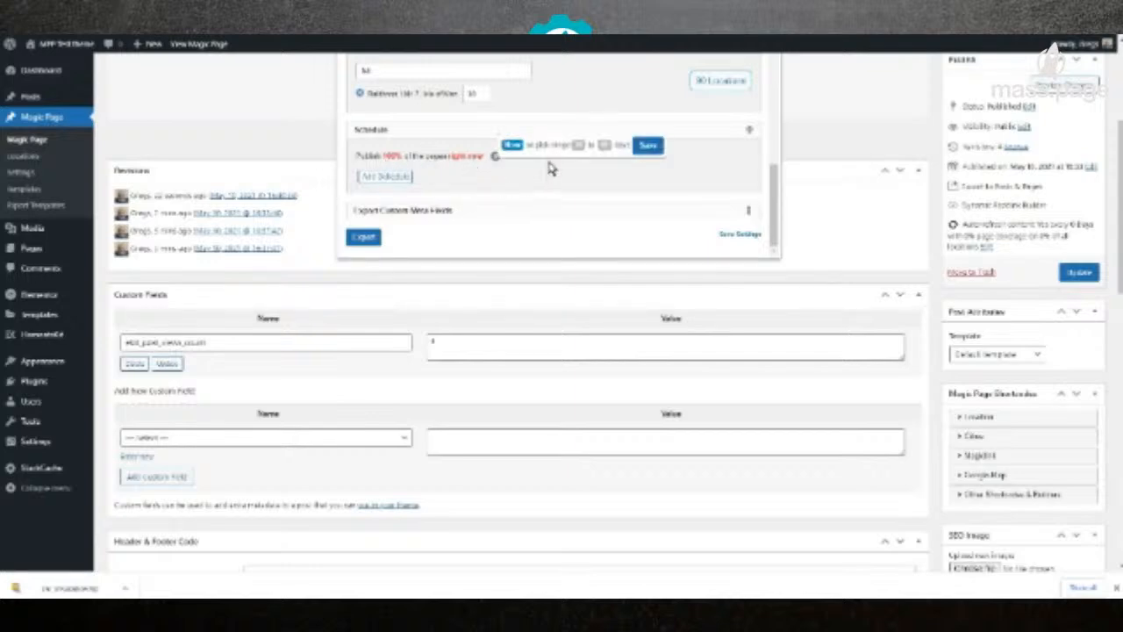
pyautogui.click(643, 151)
pyautogui.scroll(-1, 571, 193)
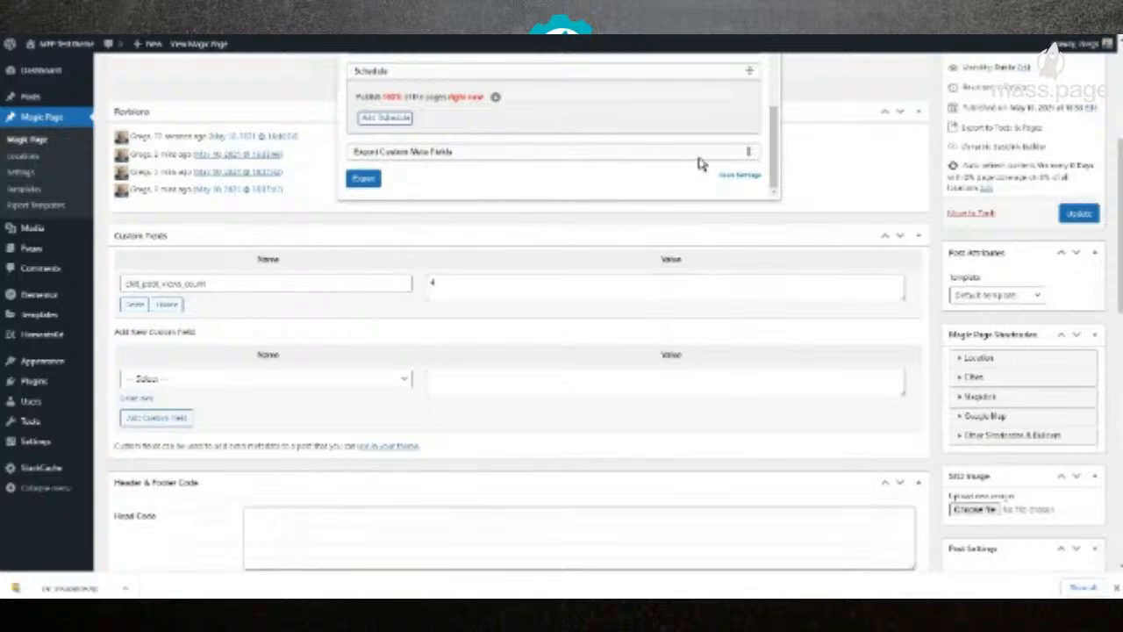
# Step: Expand Export Custom Meta Fields and add _kad_post_transparent and _kad_post_title to the exported fields
pyautogui.click(748, 150)
pyautogui.scroll(-1, 650, 170)
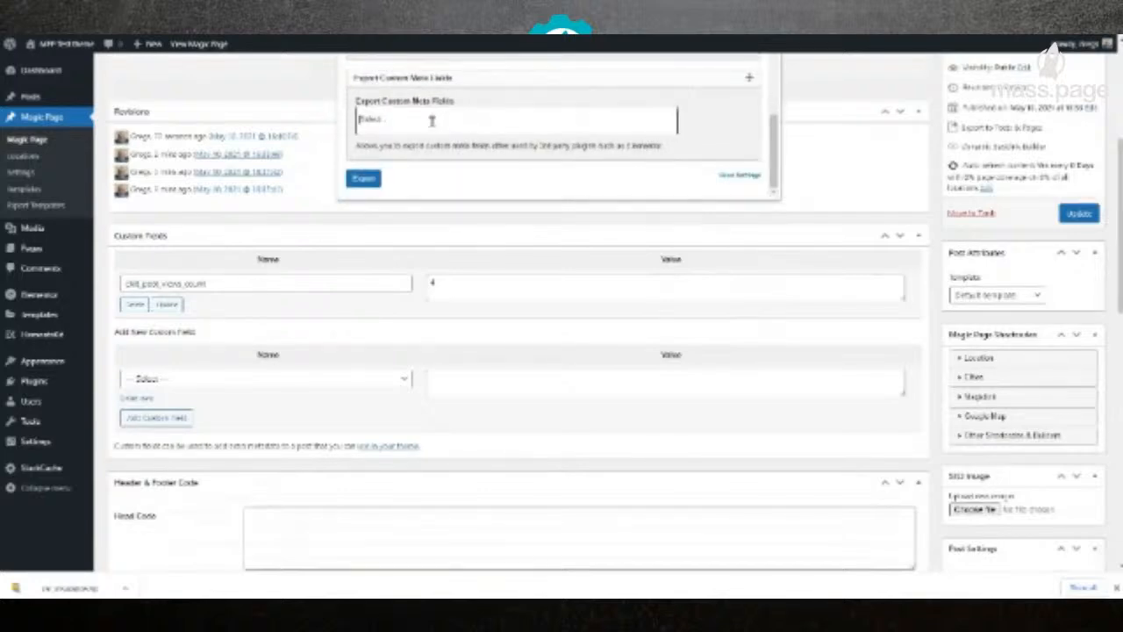
pyautogui.click(433, 121)
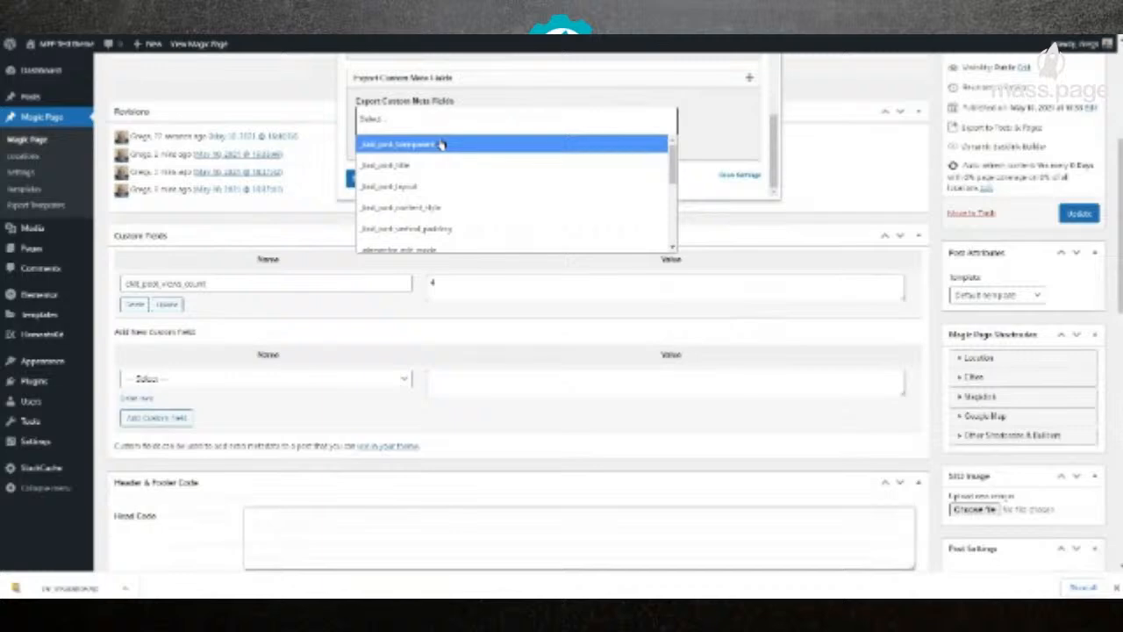
pyautogui.scroll(-3, 451, 182)
pyautogui.scroll(3, 451, 183)
pyautogui.click(421, 151)
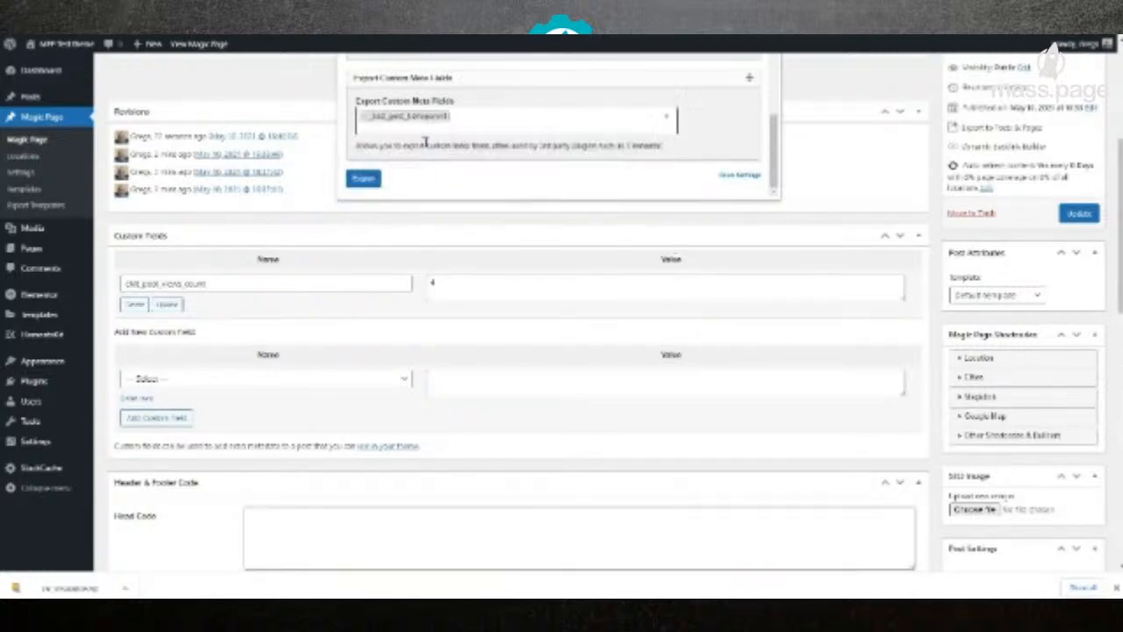
pyautogui.click(477, 118)
pyautogui.click(448, 165)
# Step: Add _kad_post_layout, _kad_post_content_style and _kad_post_vertical_padding to the exported custom meta fields
pyautogui.click(549, 129)
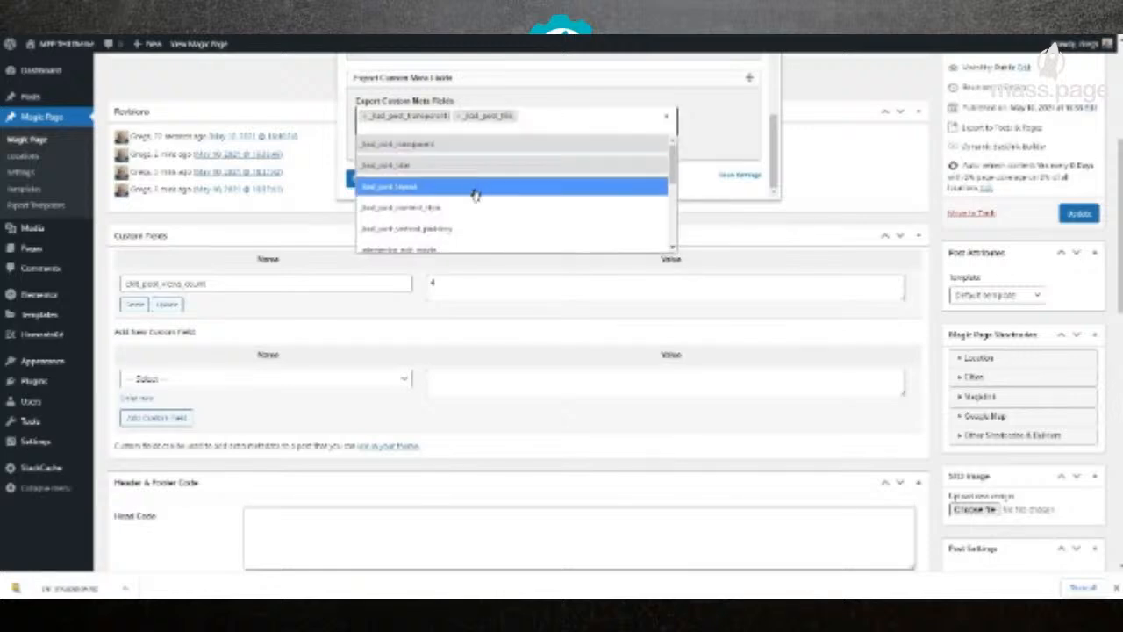
pyautogui.click(477, 188)
pyautogui.click(556, 136)
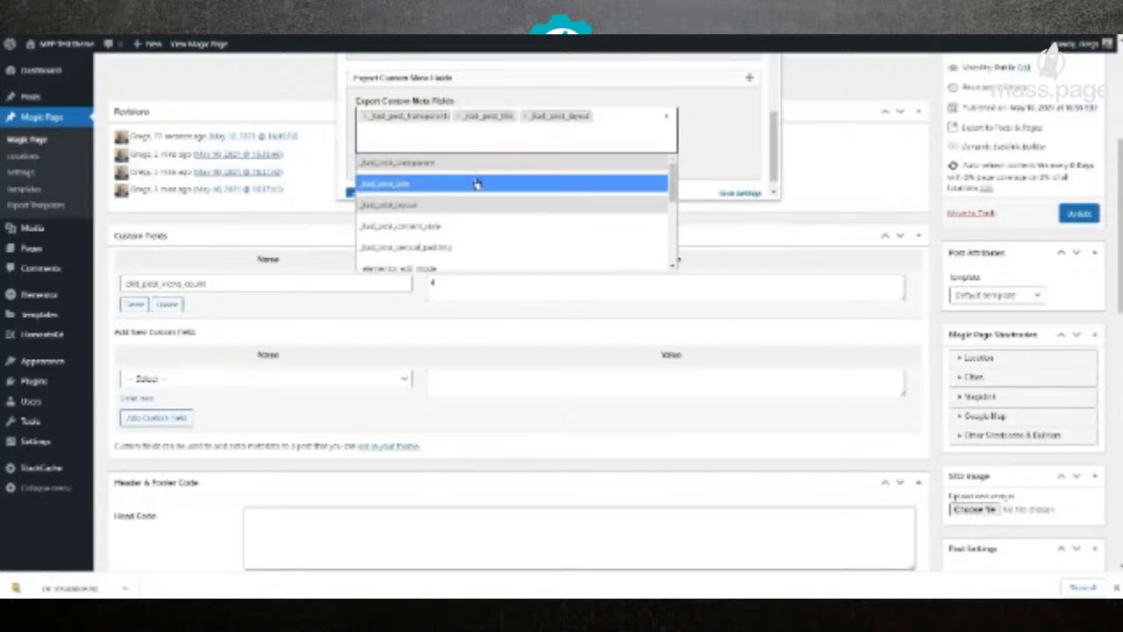
pyautogui.click(446, 225)
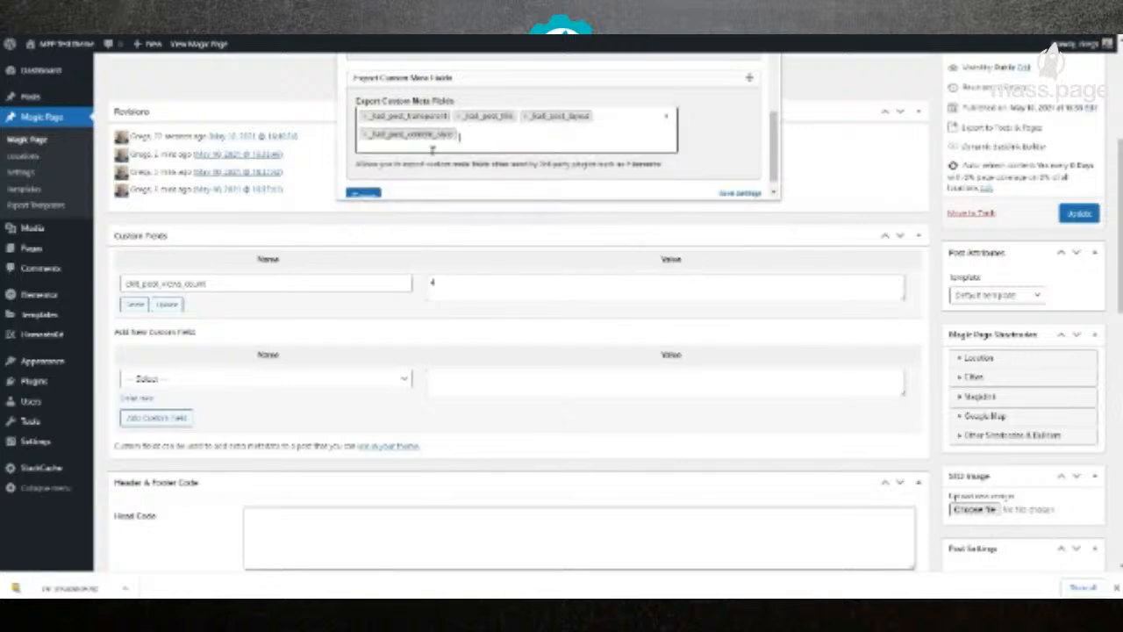
pyautogui.click(515, 148)
pyautogui.click(465, 246)
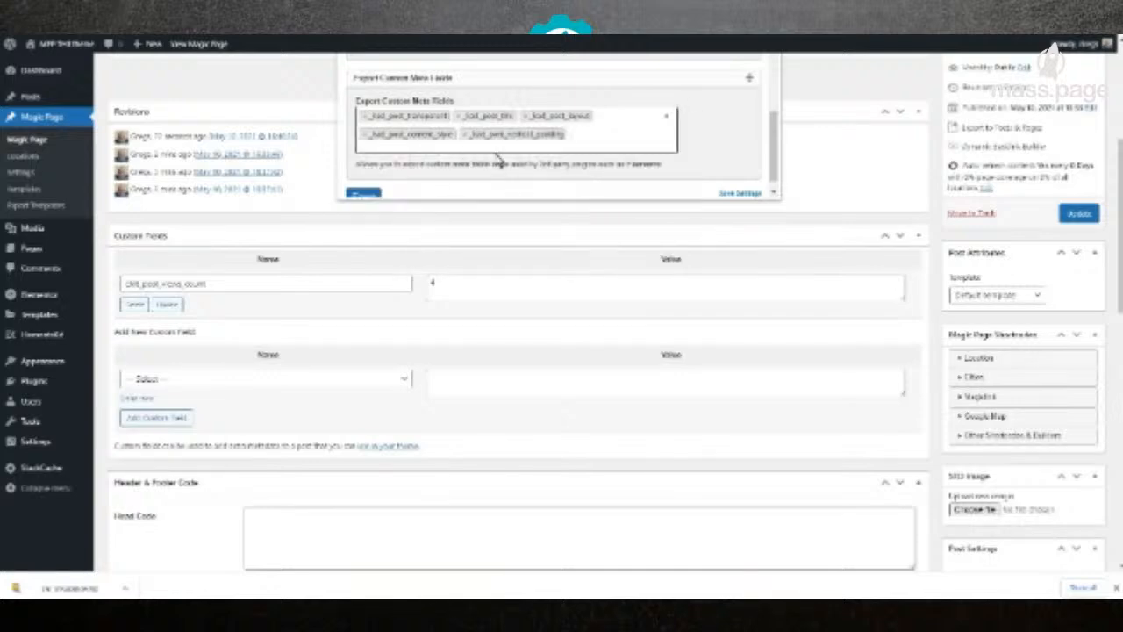
# Step: Add _elementor_edit_mode and _elementor_template_type to the exported custom meta fields
pyautogui.click(615, 132)
pyautogui.scroll(-2, 492, 237)
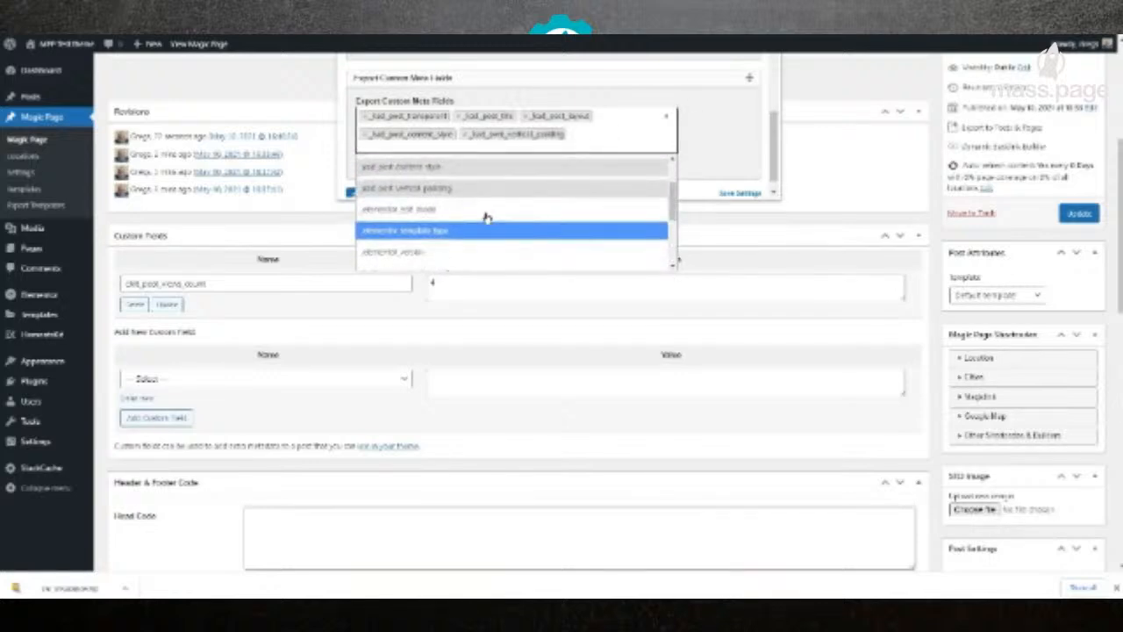
pyautogui.click(487, 210)
pyautogui.click(573, 162)
pyautogui.scroll(-3, 522, 219)
pyautogui.click(477, 251)
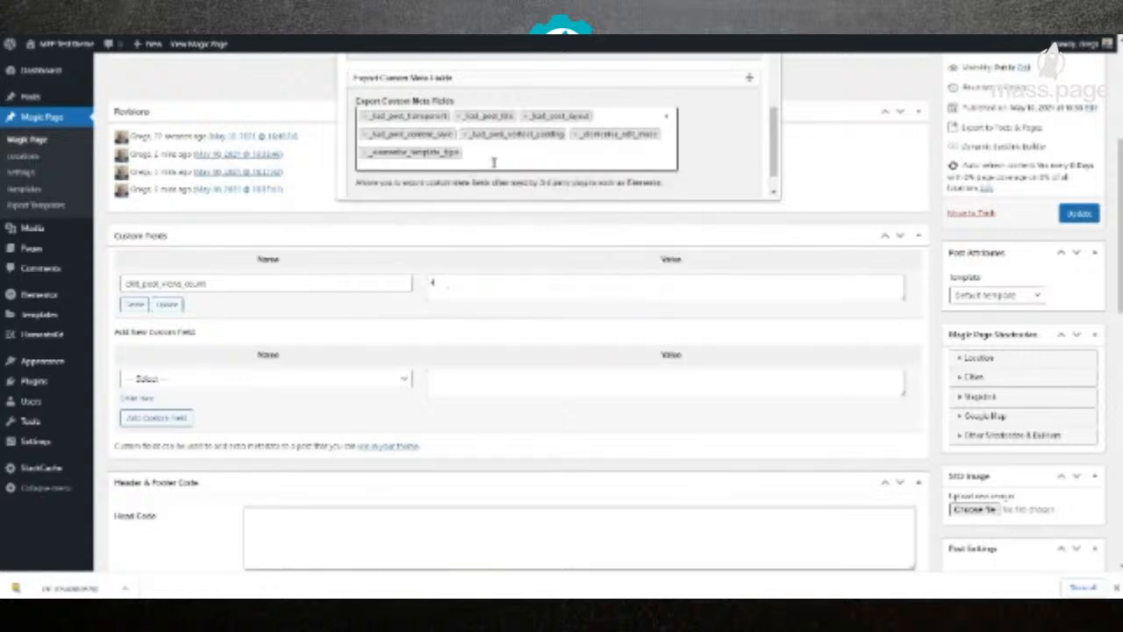
# Step: Add _elementor_version and _kad_pagebuilder_layout_flag to the exported custom meta fields
pyautogui.click(501, 159)
pyautogui.scroll(-4, 496, 238)
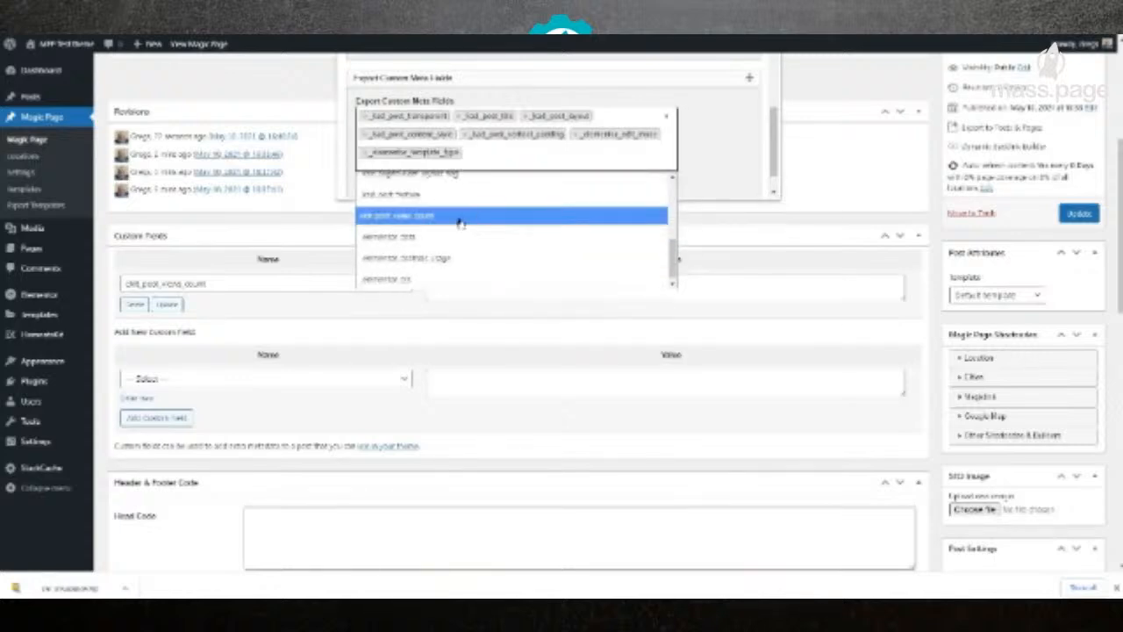
pyautogui.scroll(2, 512, 244)
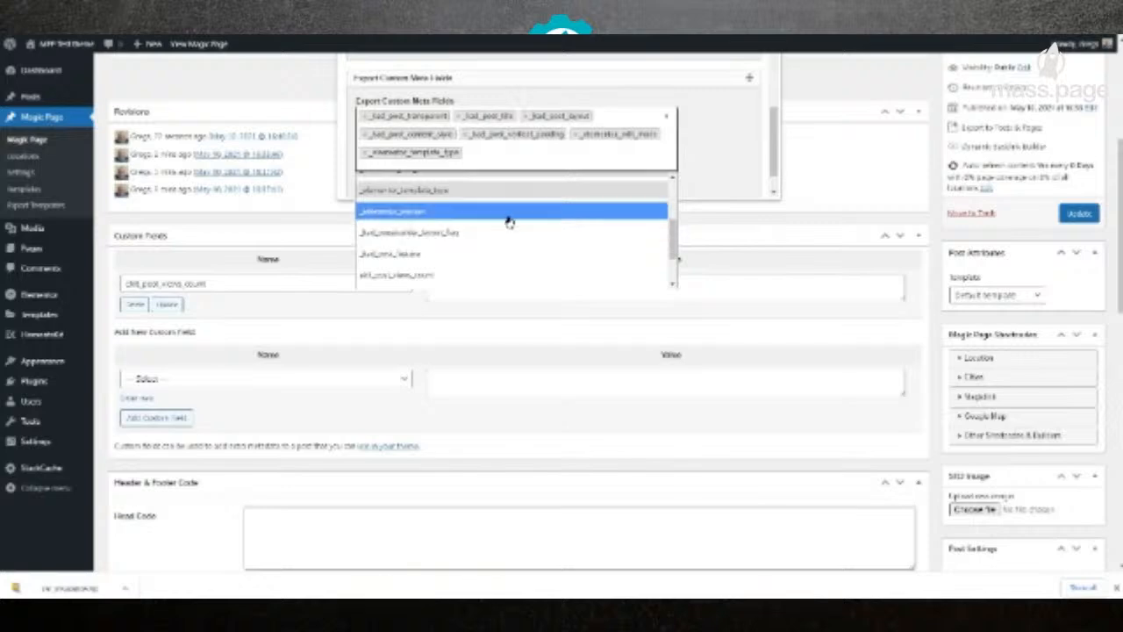
pyautogui.click(513, 217)
pyautogui.click(570, 159)
pyautogui.scroll(-3, 549, 243)
pyautogui.click(508, 230)
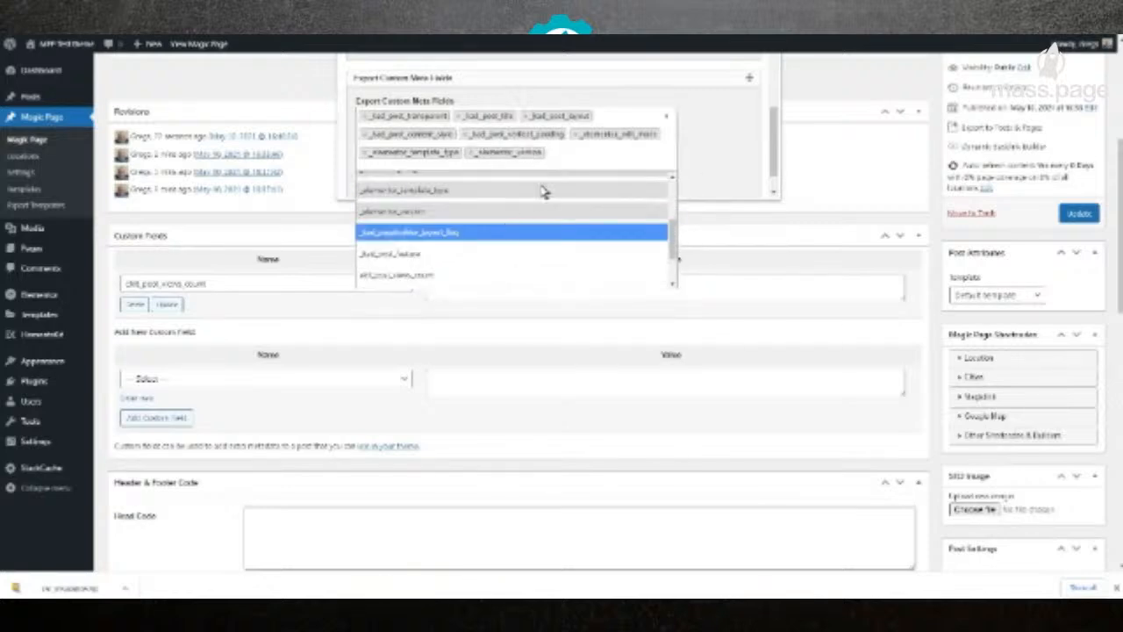
# Step: Add _kad_post_feature and ekit_post_views_count to the exported custom meta fields
pyautogui.click(552, 169)
pyautogui.scroll(-5, 538, 240)
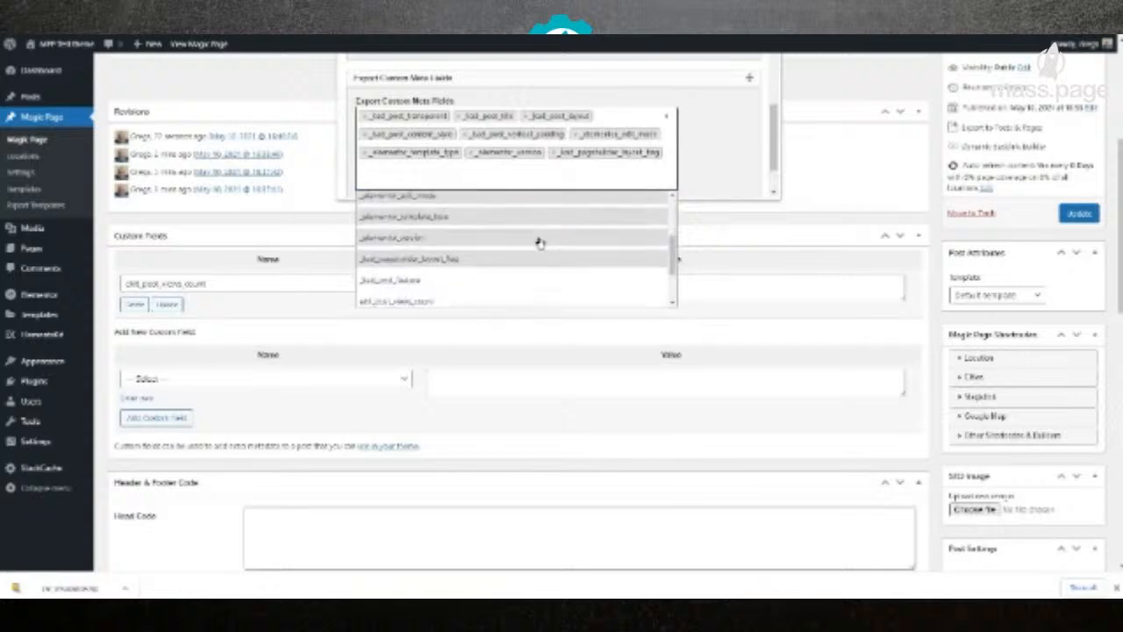
pyautogui.click(492, 272)
pyautogui.click(462, 169)
pyautogui.scroll(-3, 492, 254)
pyautogui.click(471, 234)
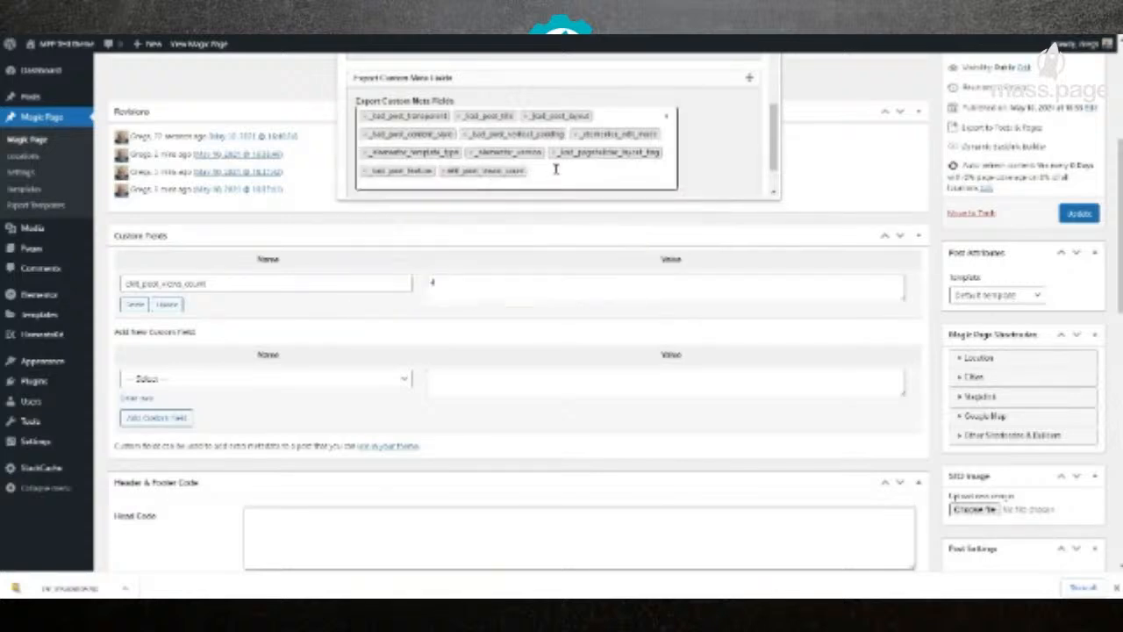
# Step: Add _elementor_data, _elementor_controls_usage and _elementor_css to the exported custom meta fields
pyautogui.click(556, 172)
pyautogui.scroll(-2, 528, 263)
pyautogui.scroll(-4, 527, 260)
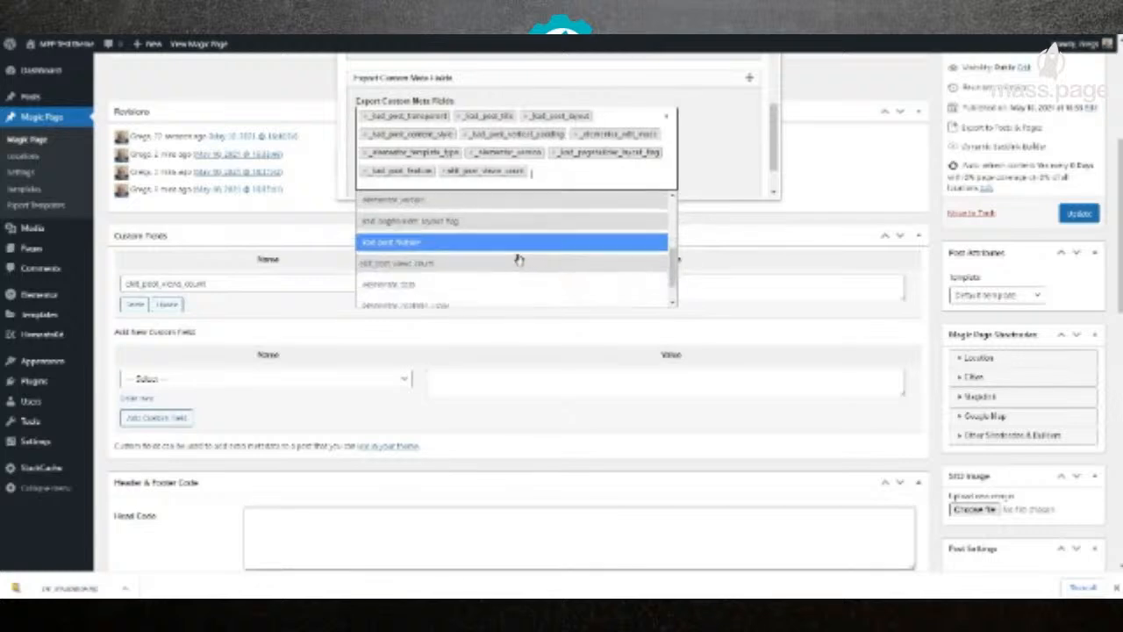
pyautogui.click(522, 253)
pyautogui.click(551, 182)
pyautogui.scroll(-4, 520, 269)
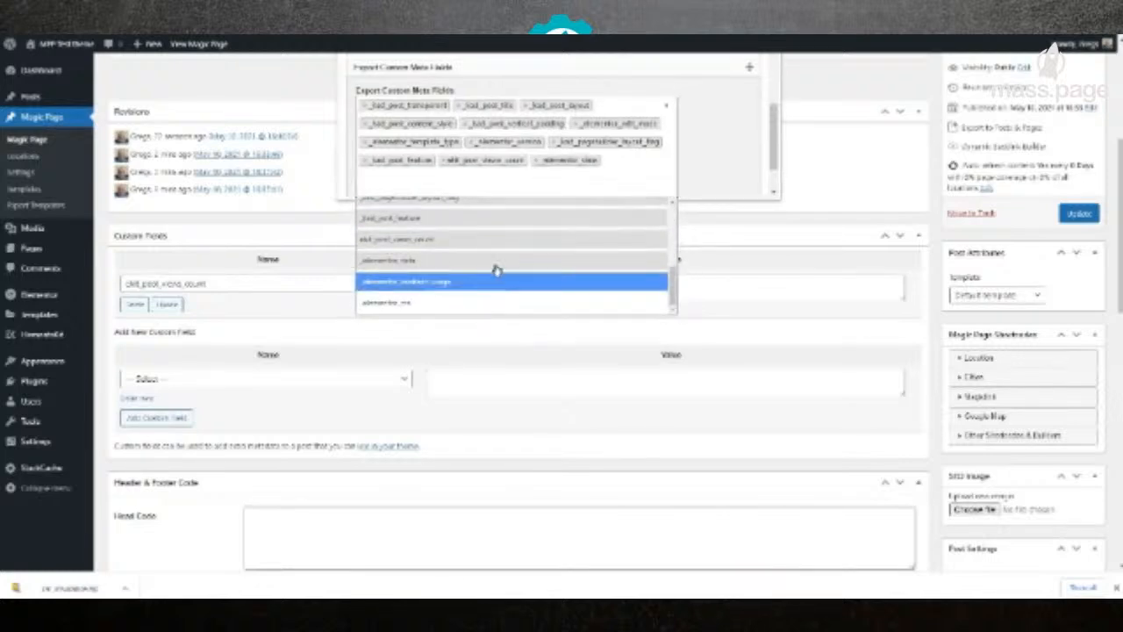
pyautogui.click(494, 281)
pyautogui.click(527, 186)
pyautogui.scroll(-4, 517, 254)
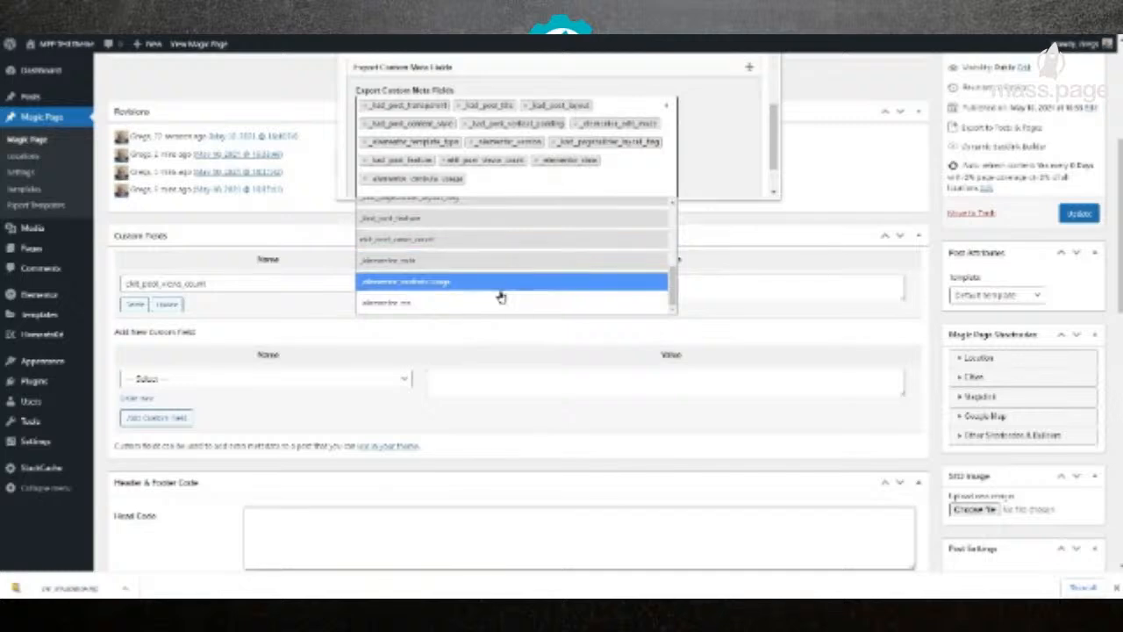
pyautogui.click(501, 294)
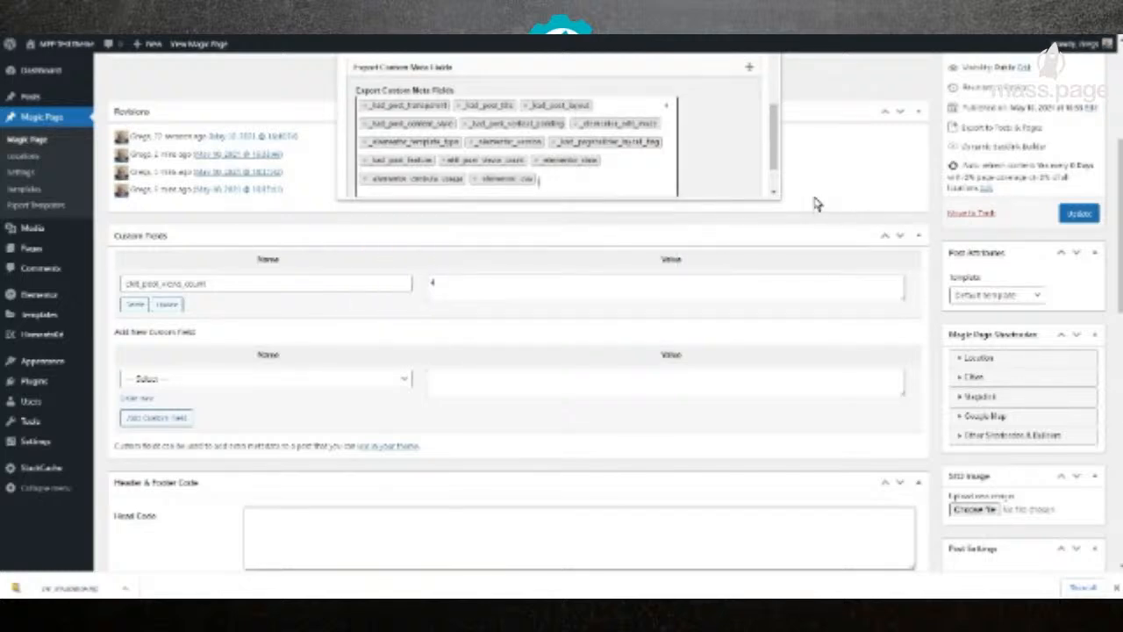
# Step: Save the Car group's export settings and start exporting the magic pages to Pages
pyautogui.scroll(-2, 767, 123)
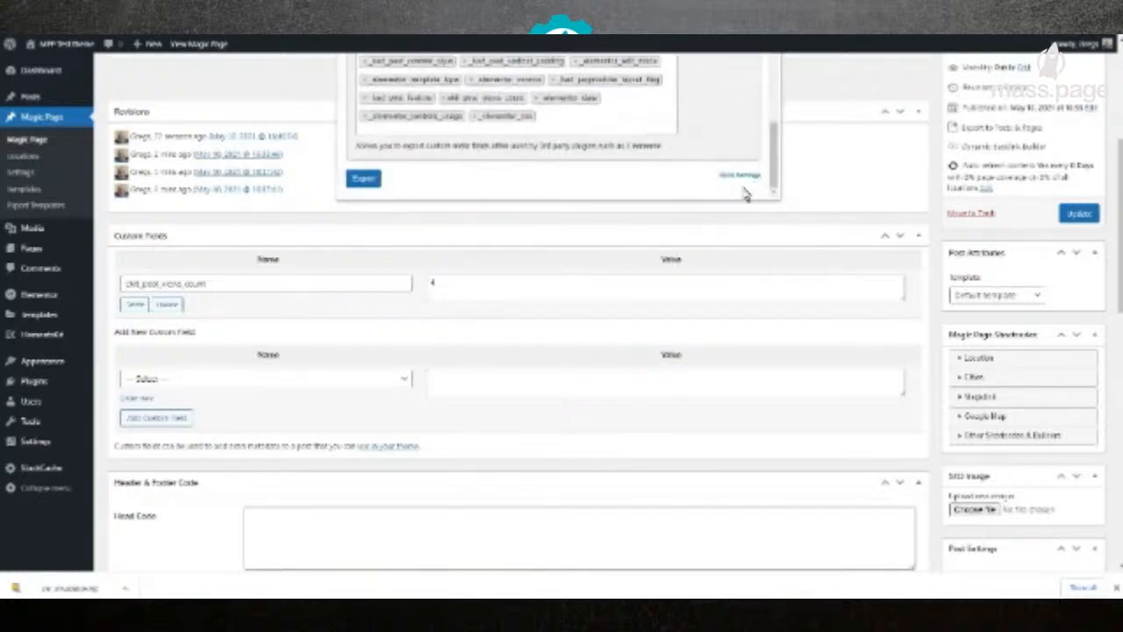
pyautogui.click(740, 177)
pyautogui.click(367, 180)
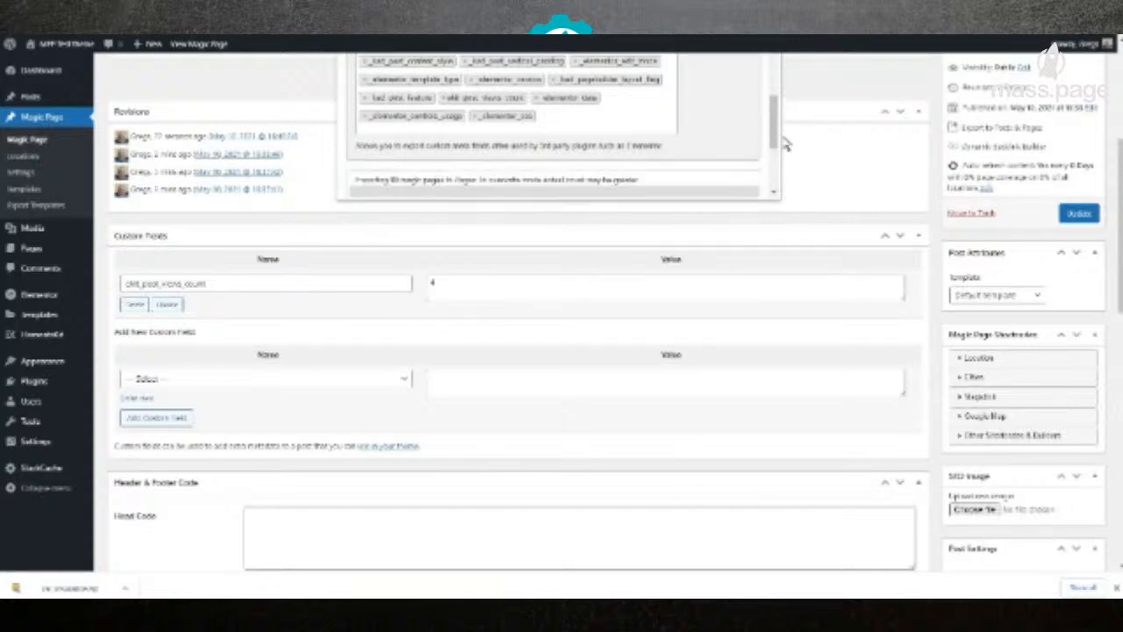
# Step: Enlarge the export dialog and look through the export progress and the list of newly created pages
pyautogui.moveTo(762, 198); pyautogui.dragTo(751, 447)
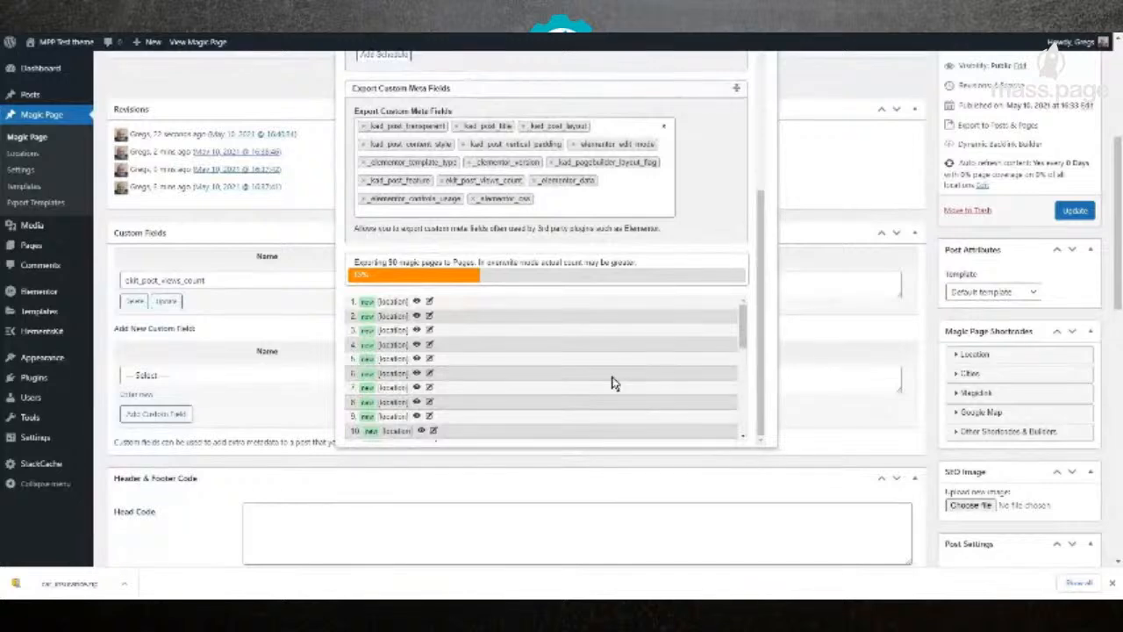
pyautogui.scroll(-5, 626, 387)
pyautogui.scroll(-3, 630, 368)
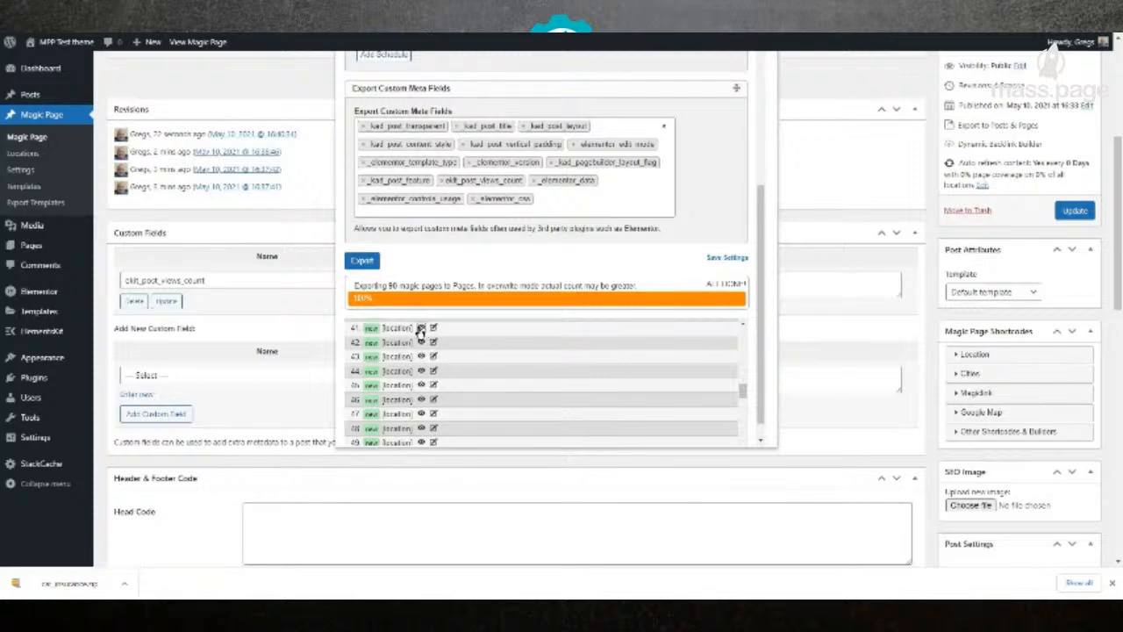
# Step: View one of the newly exported pages and check its hero heading and content sections
pyautogui.click(421, 328)
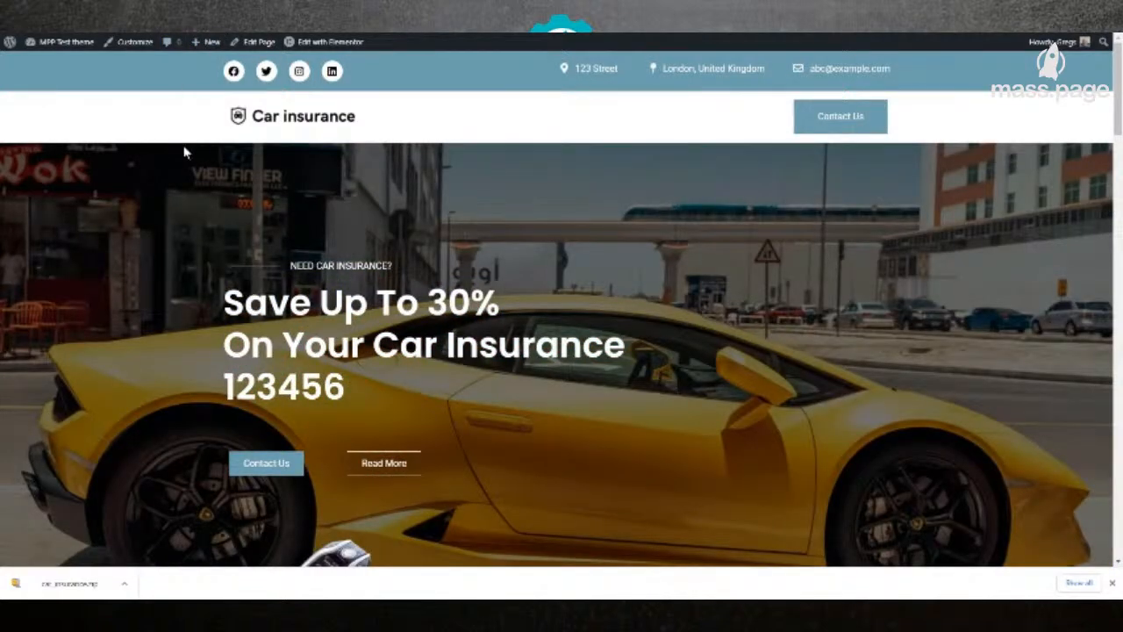
pyautogui.scroll(-3, 173, 186)
pyautogui.scroll(-1, 381, 187)
pyautogui.scroll(-4, 381, 187)
pyautogui.scroll(7, 263, 175)
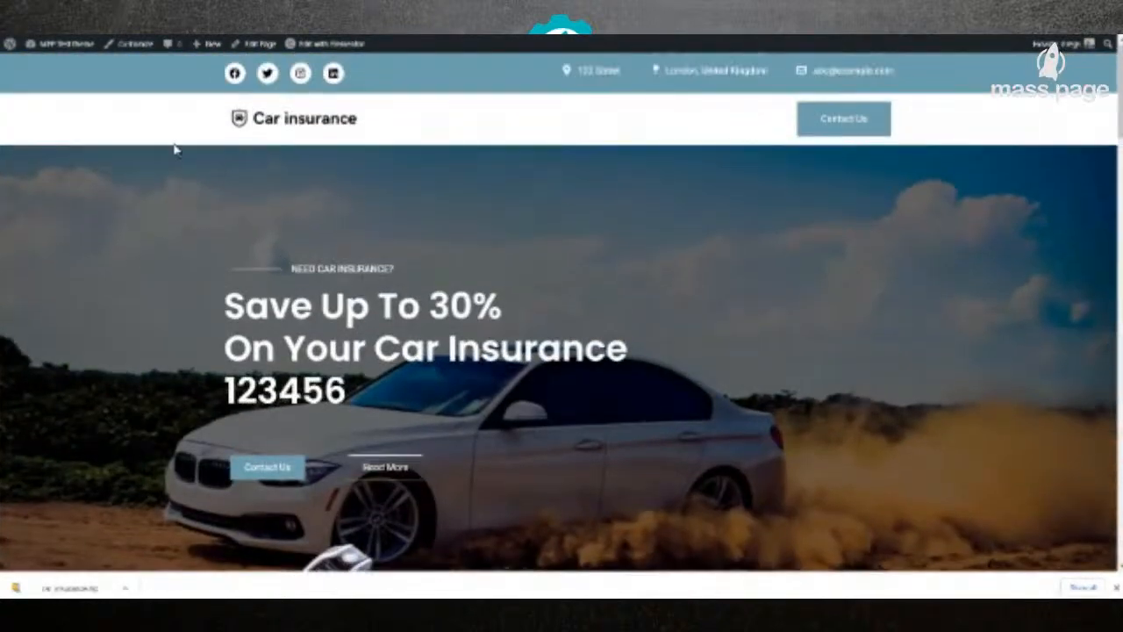
# Step: Close the export dialog and, in the Elementor editor, add "in [location]" after "Car Insurance" in the hero heading
pyautogui.click(186, 13)
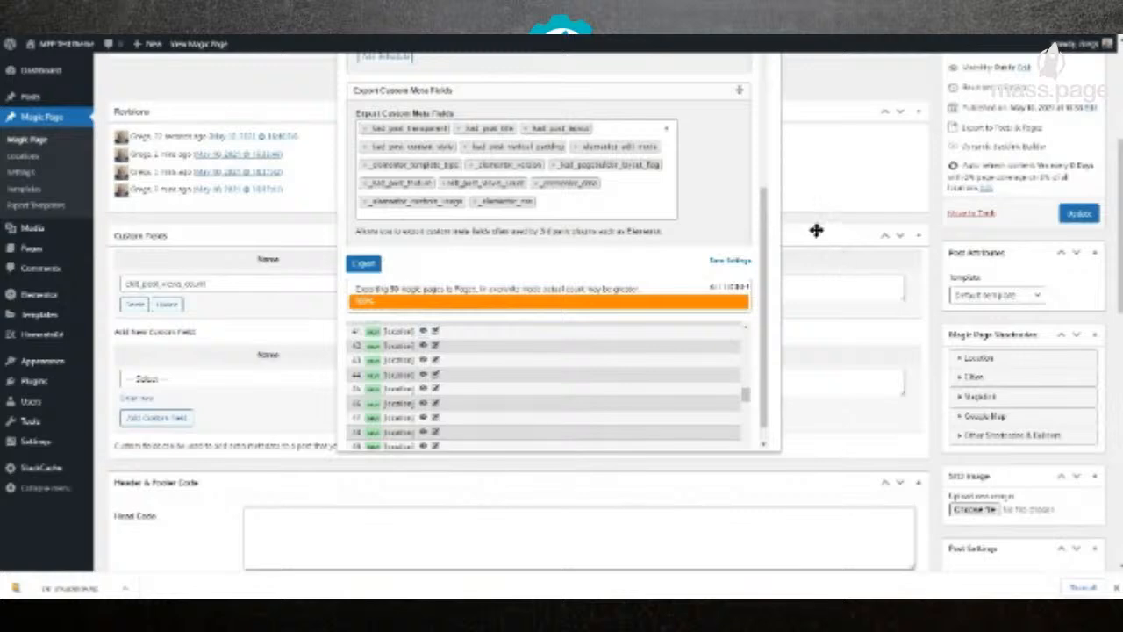
pyautogui.scroll(5, 767, 225)
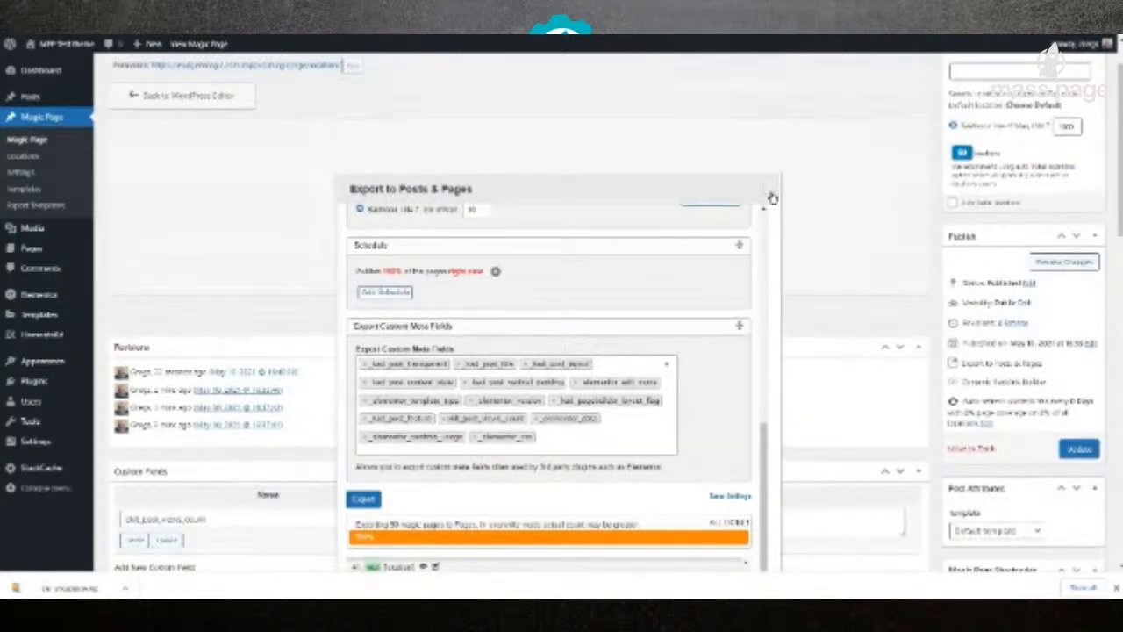
pyautogui.click(769, 189)
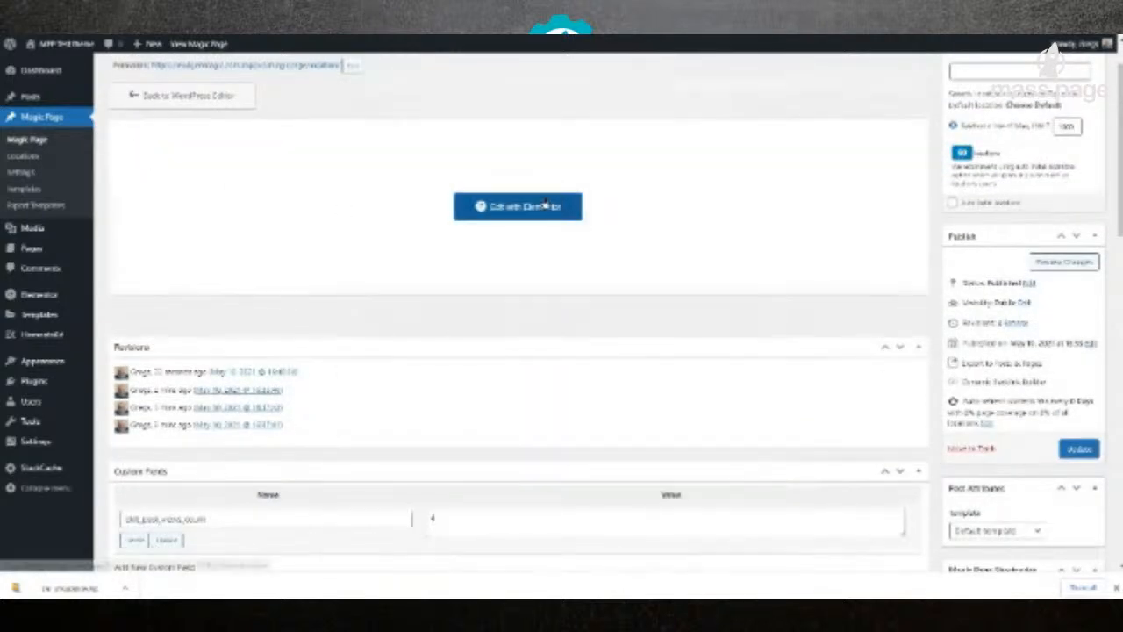
pyautogui.click(596, 223)
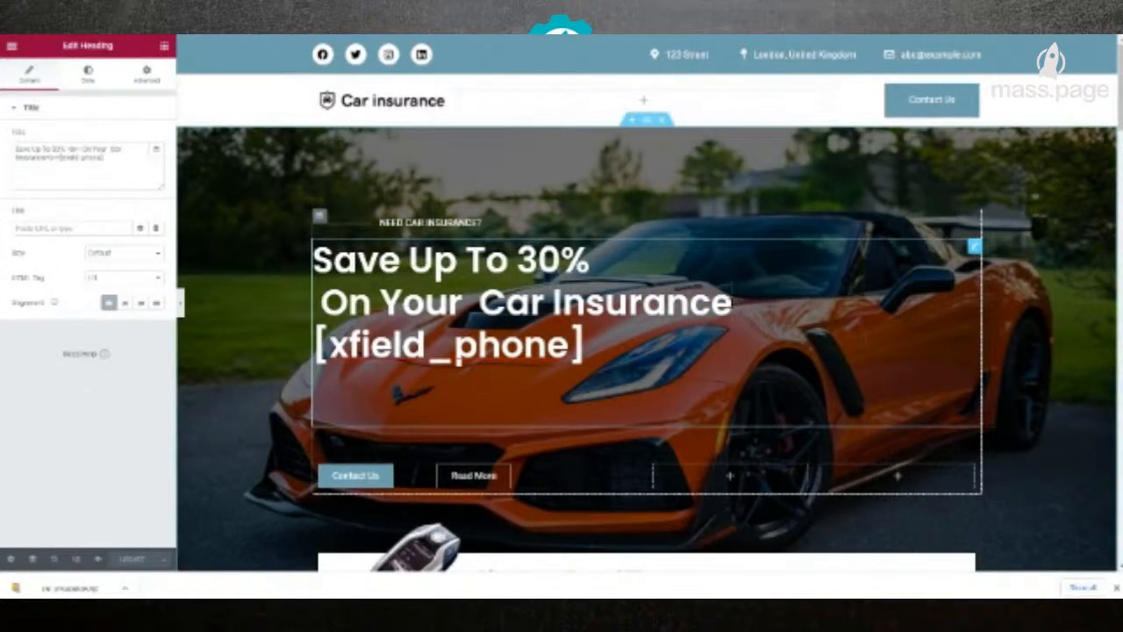
pyautogui.write('in')
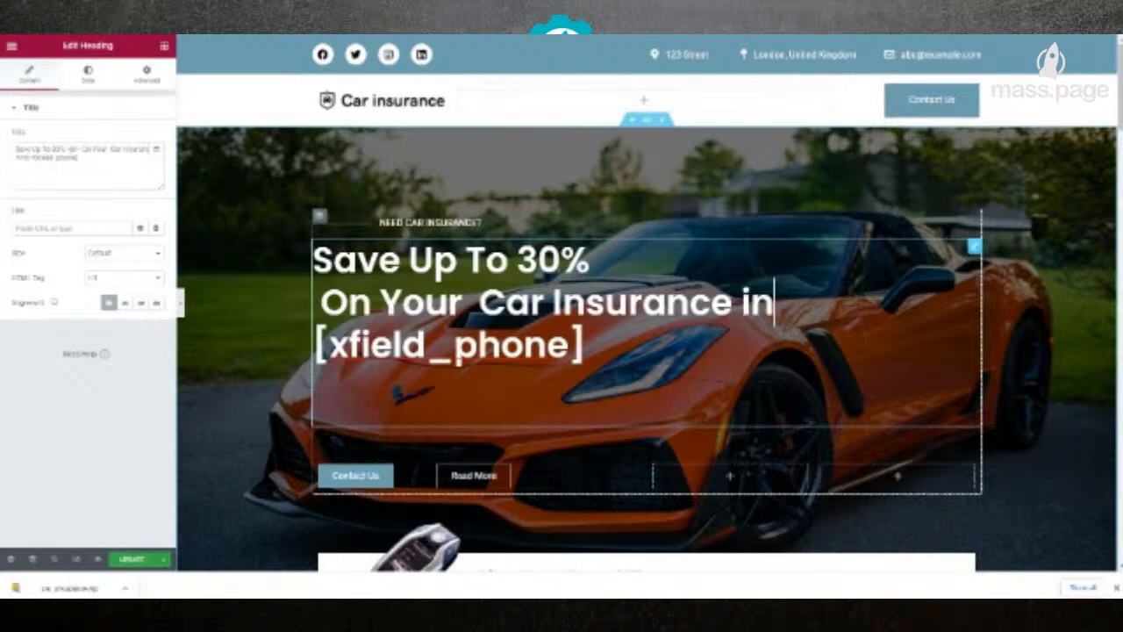
pyautogui.write(' [')
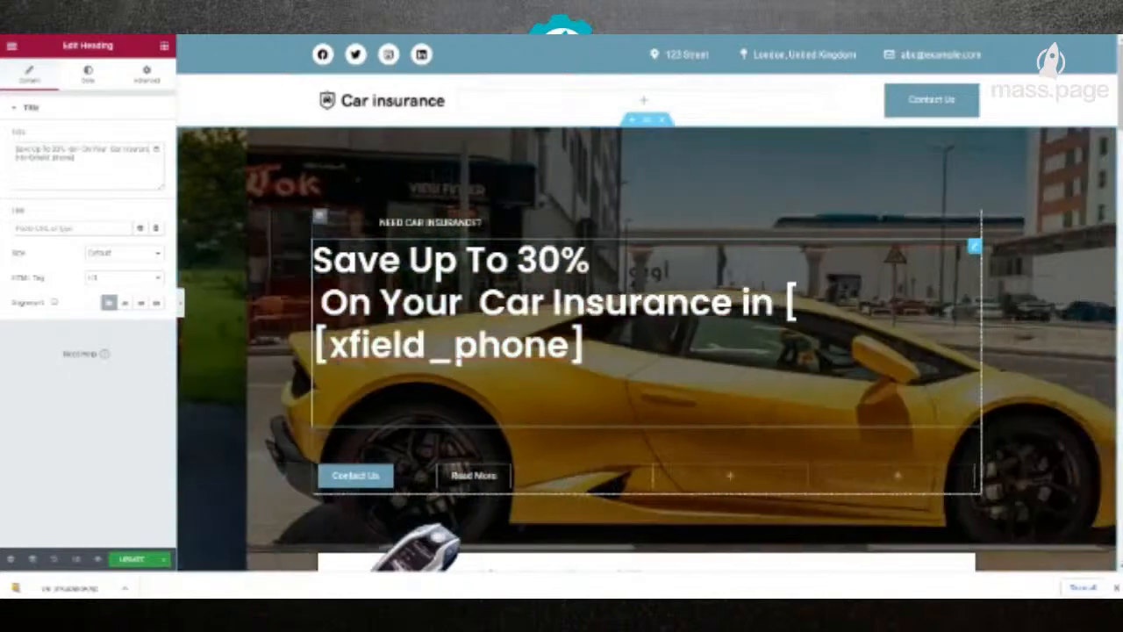
pyautogui.write('location')
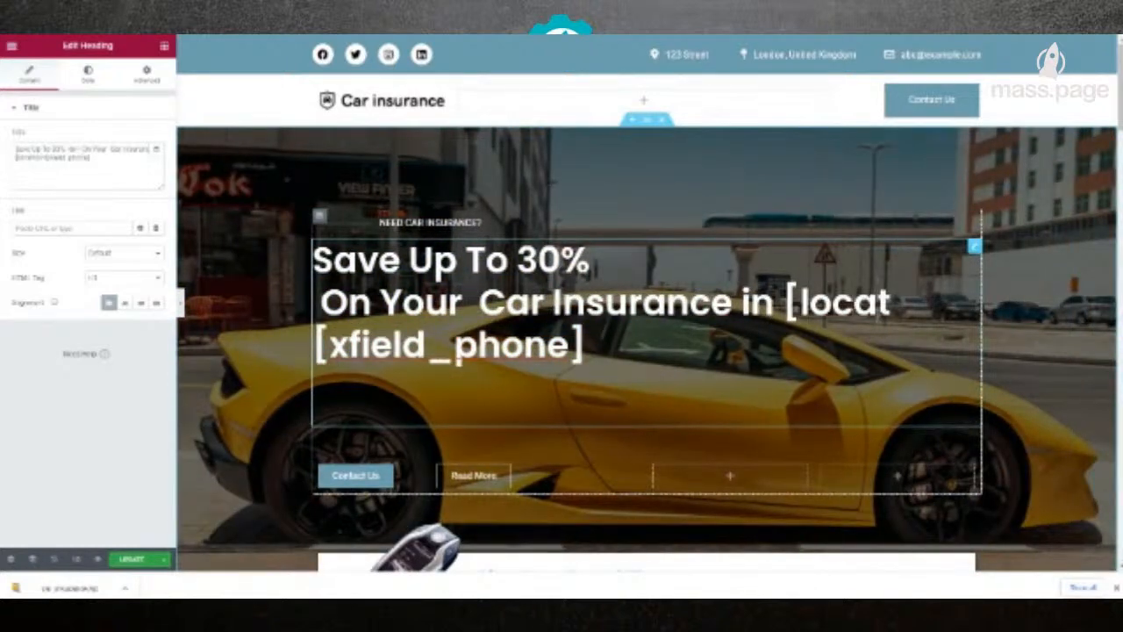
pyautogui.write(']')
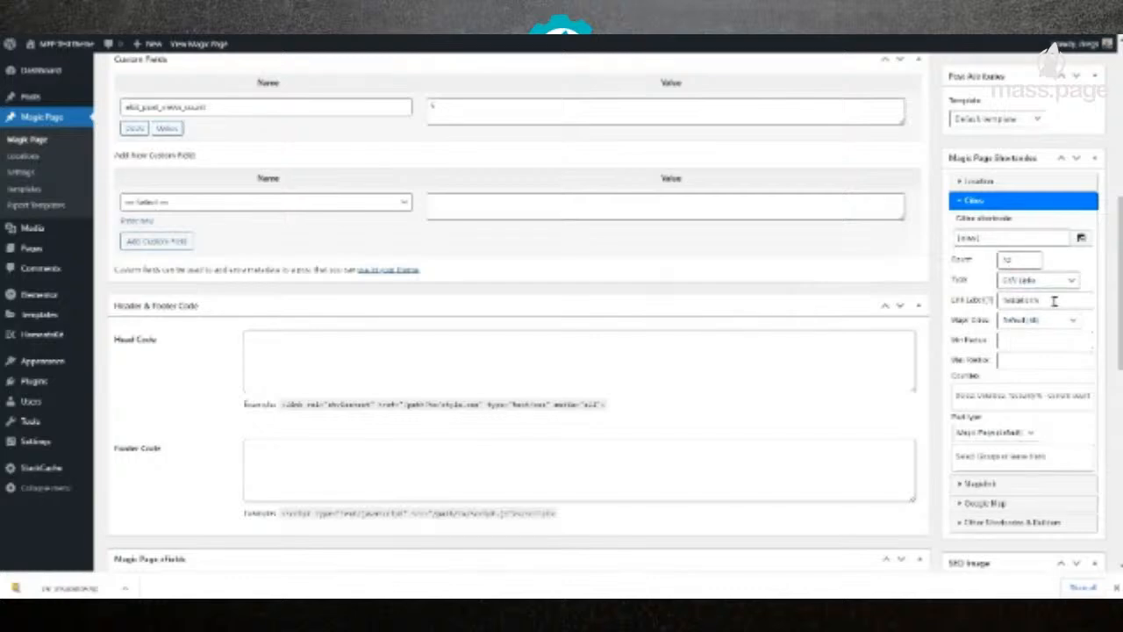
# Step: Set the Cities shortcode's minimum radius to 5 and maximum radius to 10, and copy the shortcode
pyautogui.click(1047, 342)
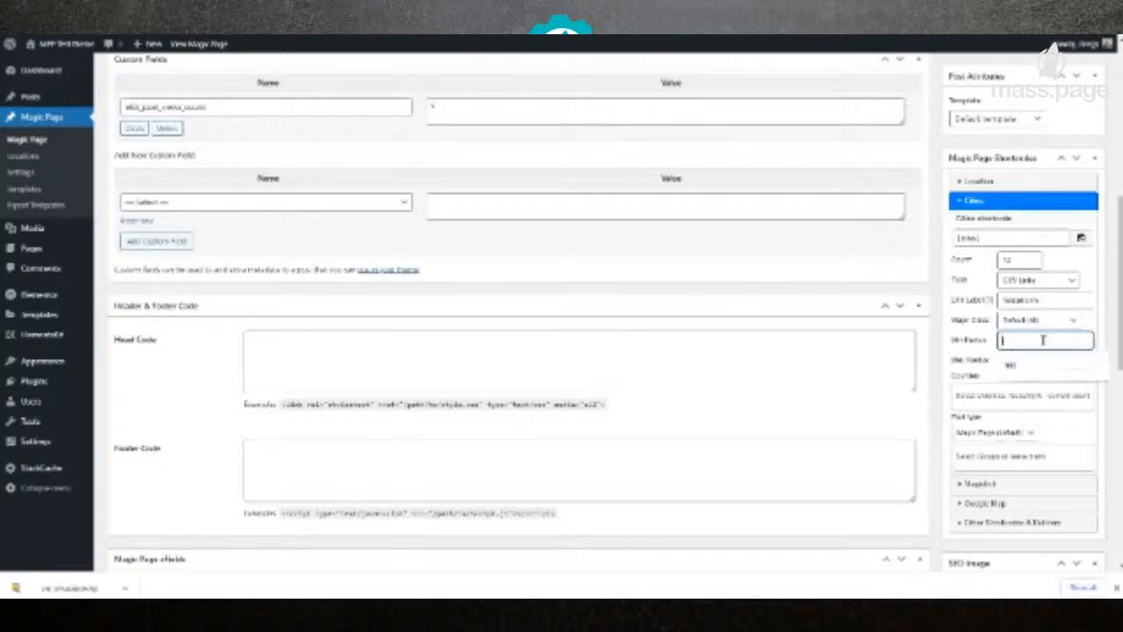
pyautogui.write('10')
pyautogui.moveTo(1016, 340); pyautogui.dragTo(979, 341)
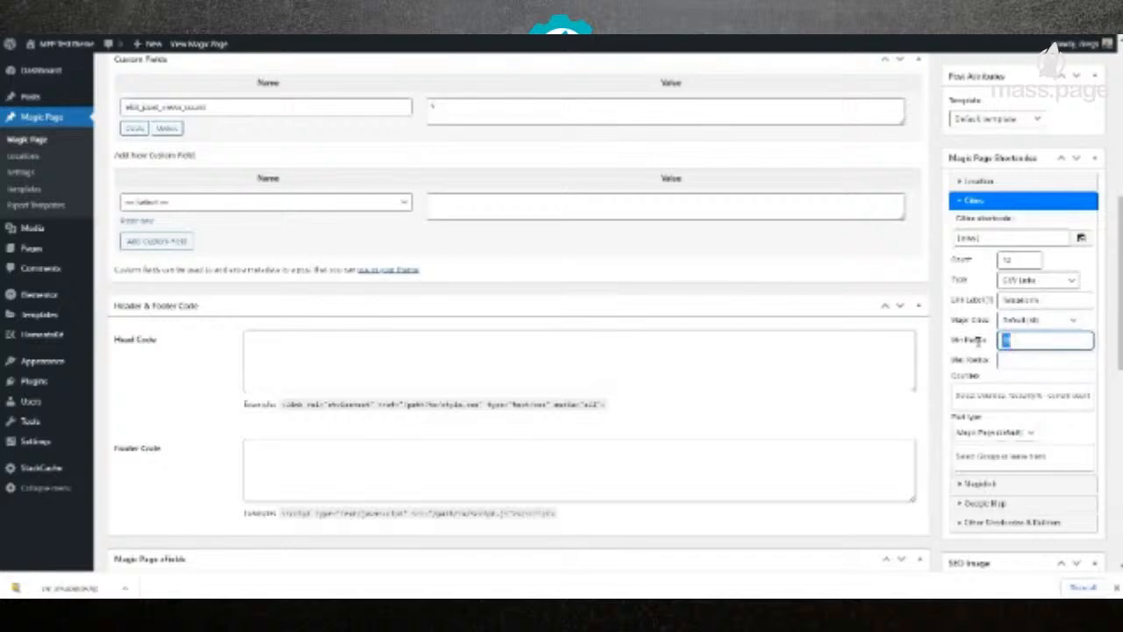
pyautogui.press('BackSpace')
pyautogui.write('1')
pyautogui.click(1020, 355)
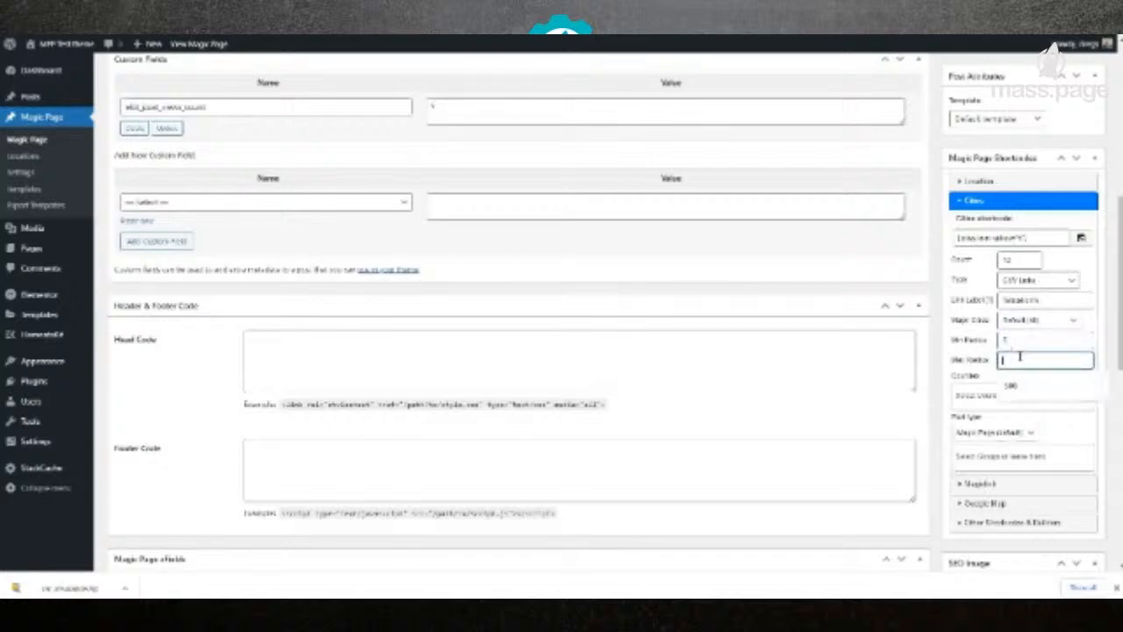
pyautogui.write('10')
pyautogui.click(997, 379)
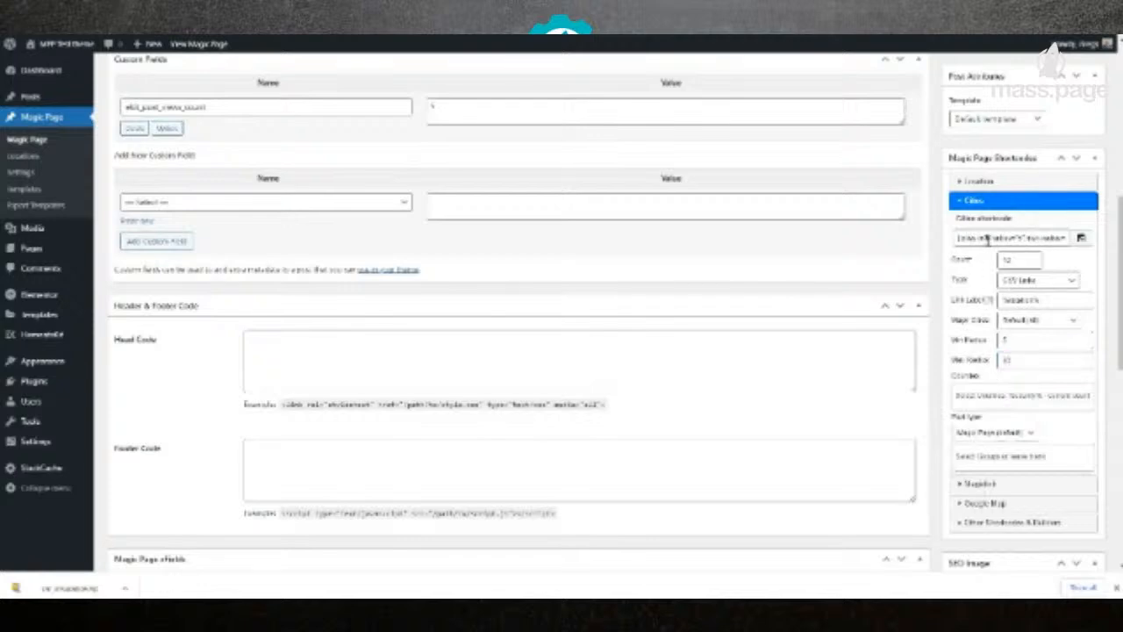
pyautogui.click(1083, 238)
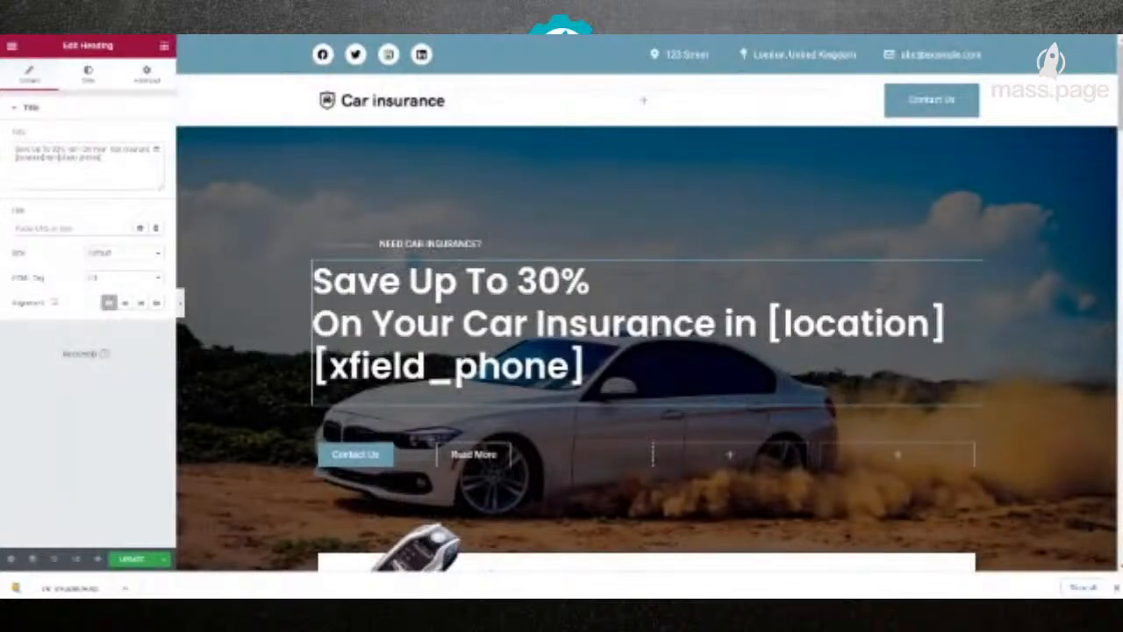
# Step: Paste the Cities shortcode on a new line below the After Hours Drop-OFF paragraph and update the page
pyautogui.scroll(-3, 514, 394)
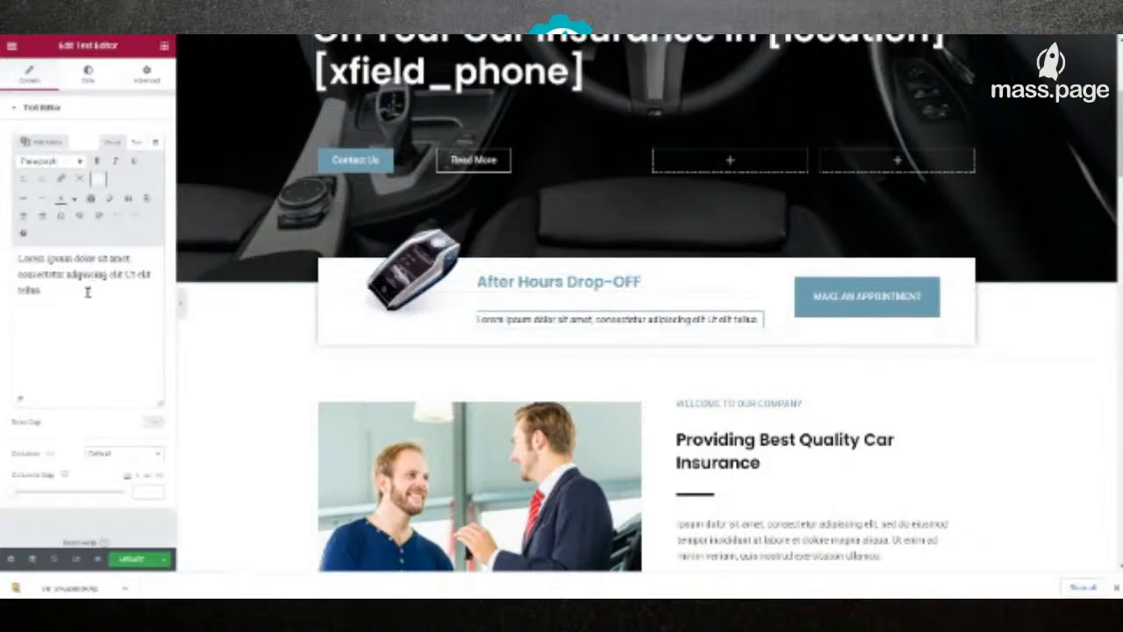
pyautogui.click(87, 293)
pyautogui.press('Return')
pyautogui.hotkey('ctrl', 'v')
pyautogui.click(136, 552)
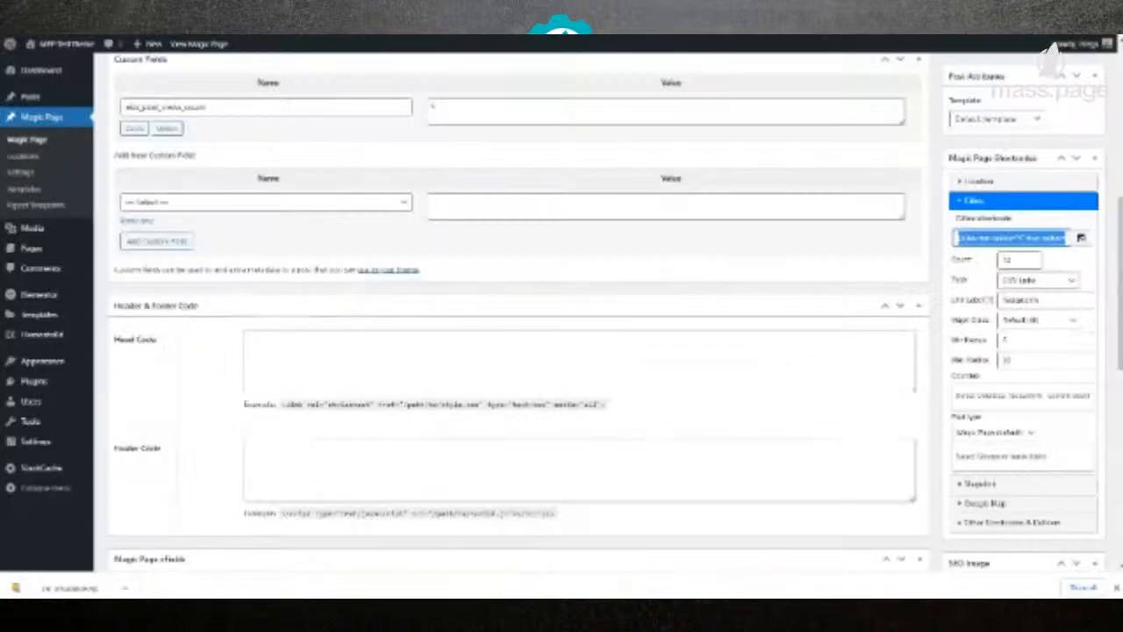
# Step: Open the export to Posts & Pages and set the Car group's mode to Overwrite existing
pyautogui.scroll(-3, 948, 274)
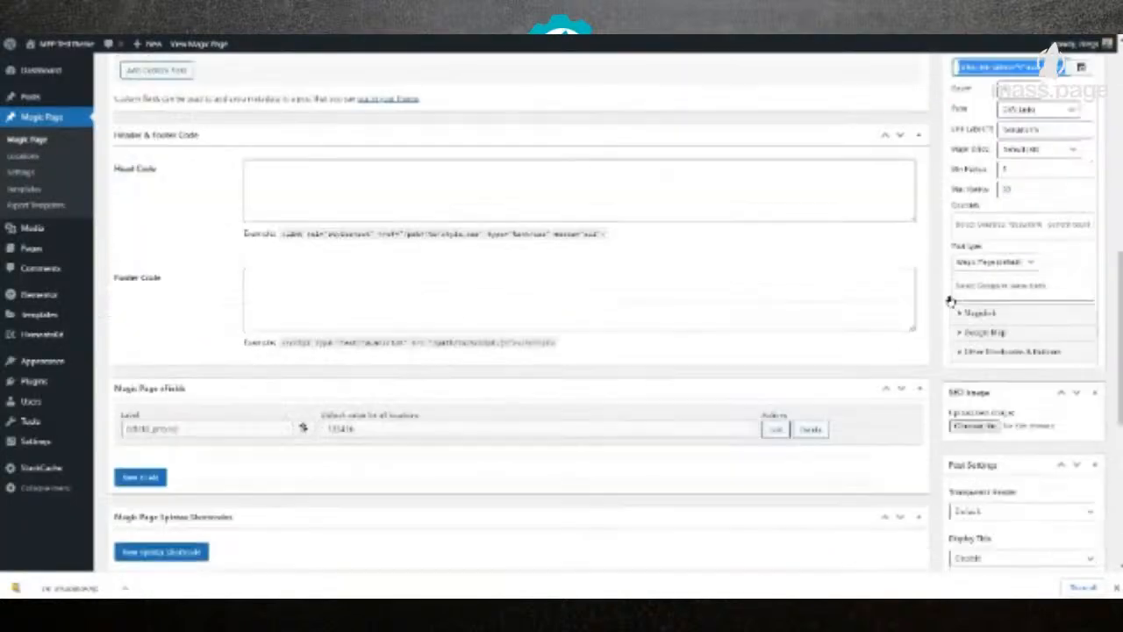
pyautogui.scroll(-1, 947, 308)
pyautogui.scroll(5, 943, 254)
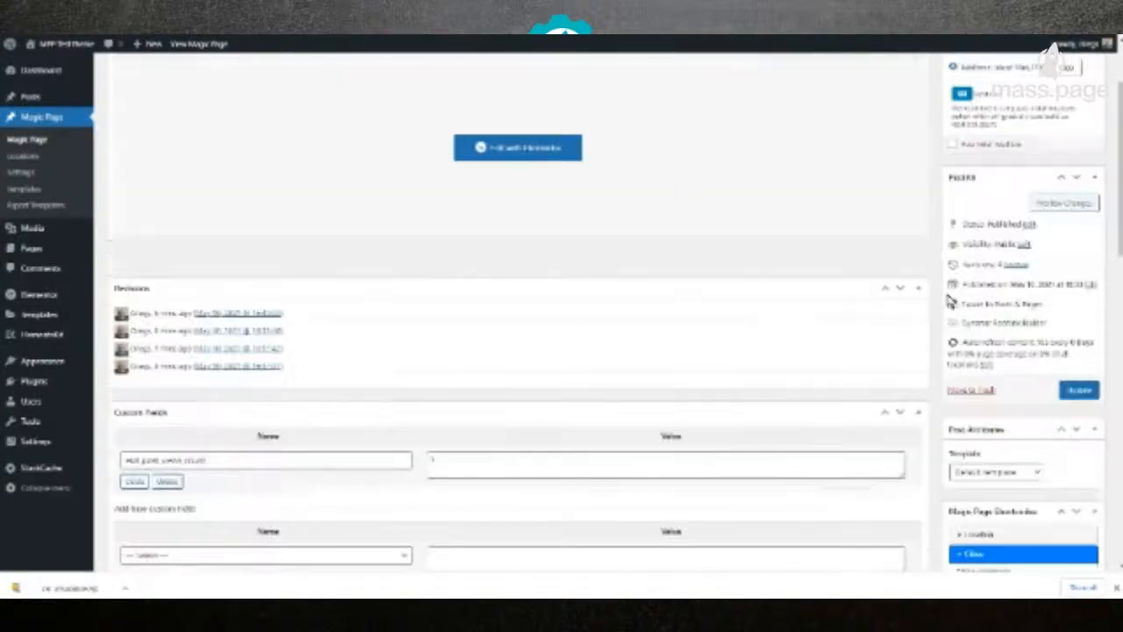
pyautogui.click(989, 304)
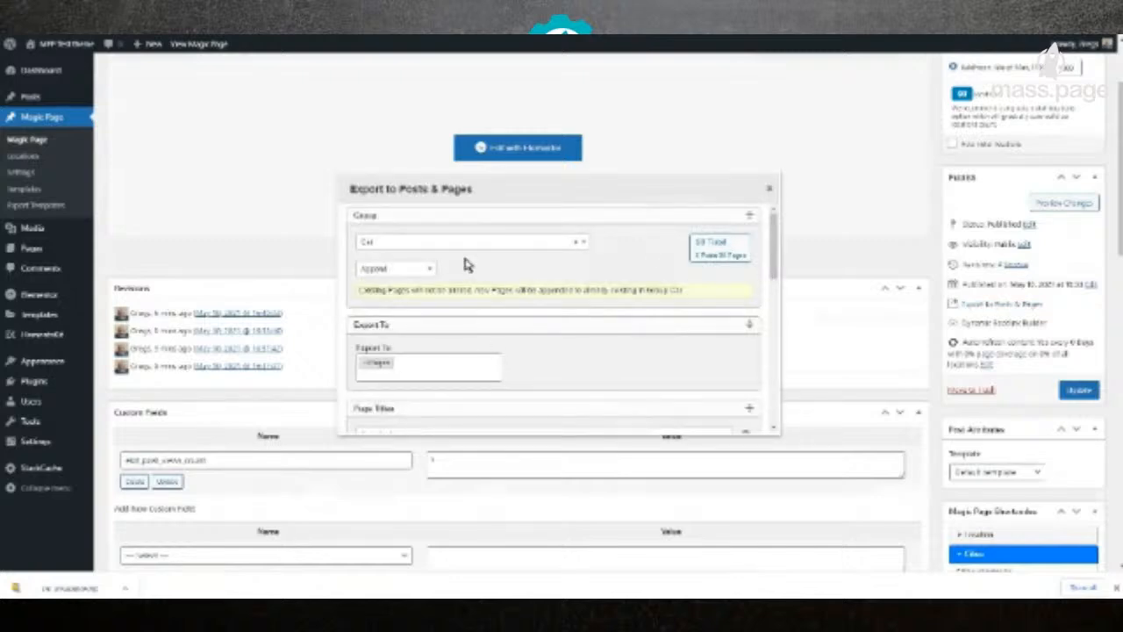
pyautogui.click(418, 271)
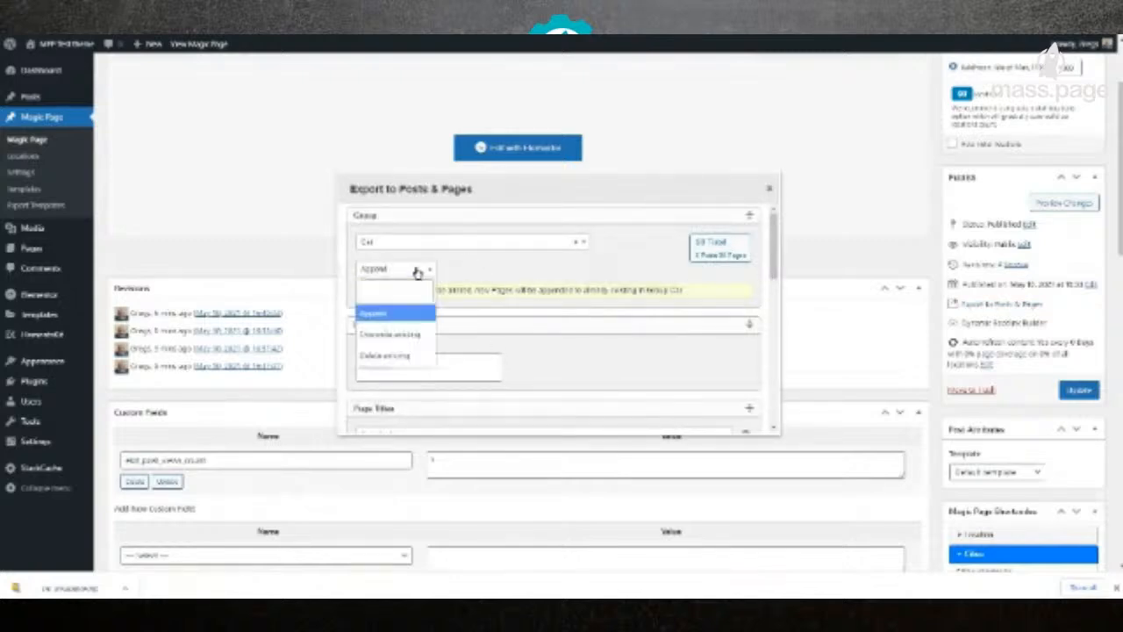
pyautogui.click(400, 356)
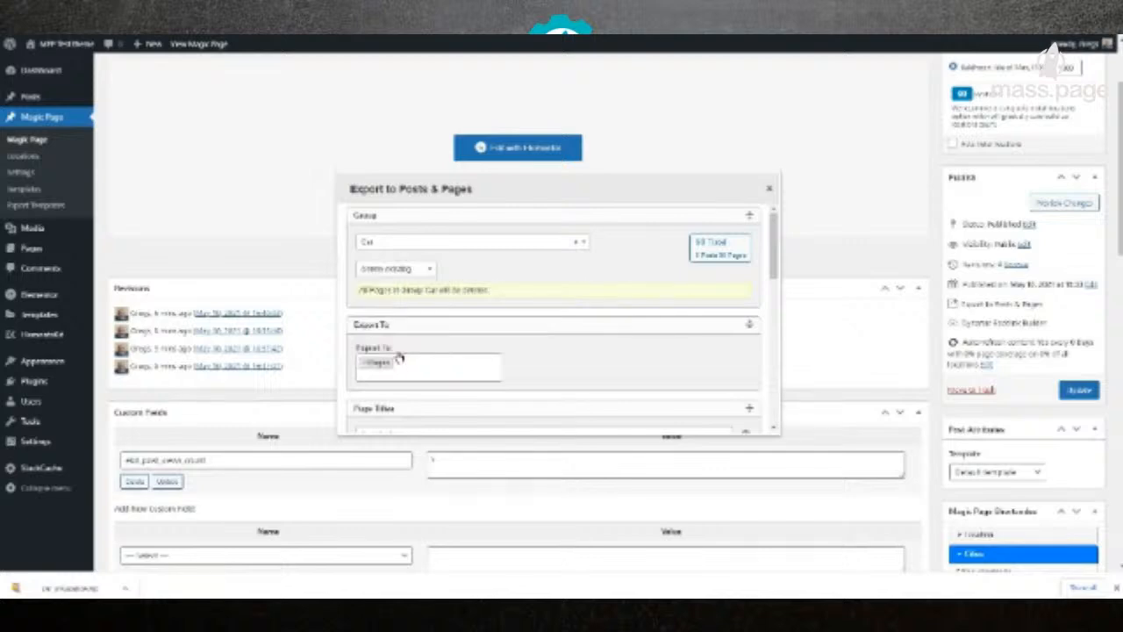
pyautogui.click(421, 272)
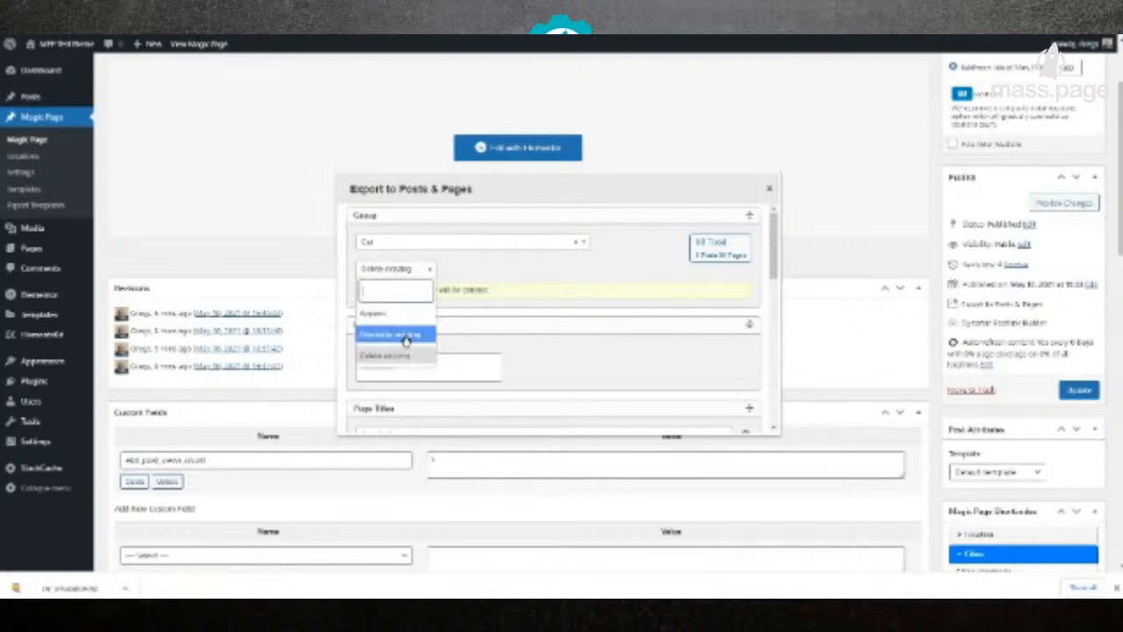
pyautogui.click(400, 332)
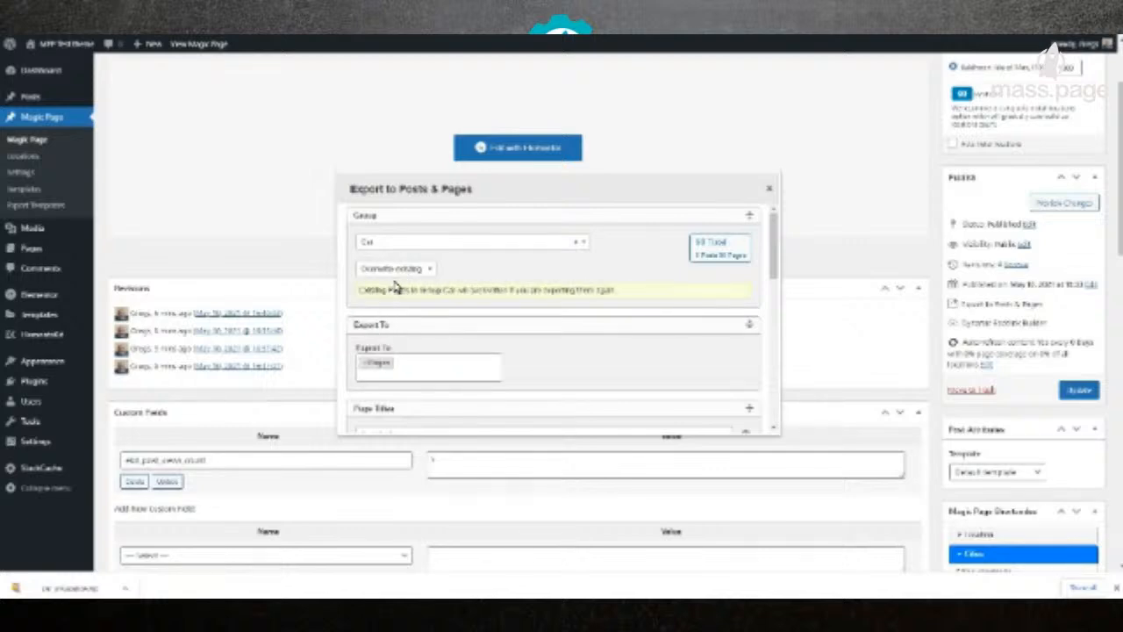
# Step: Export the magic pages to Pages again and follow the export progress until it finishes
pyautogui.scroll(-10, 539, 342)
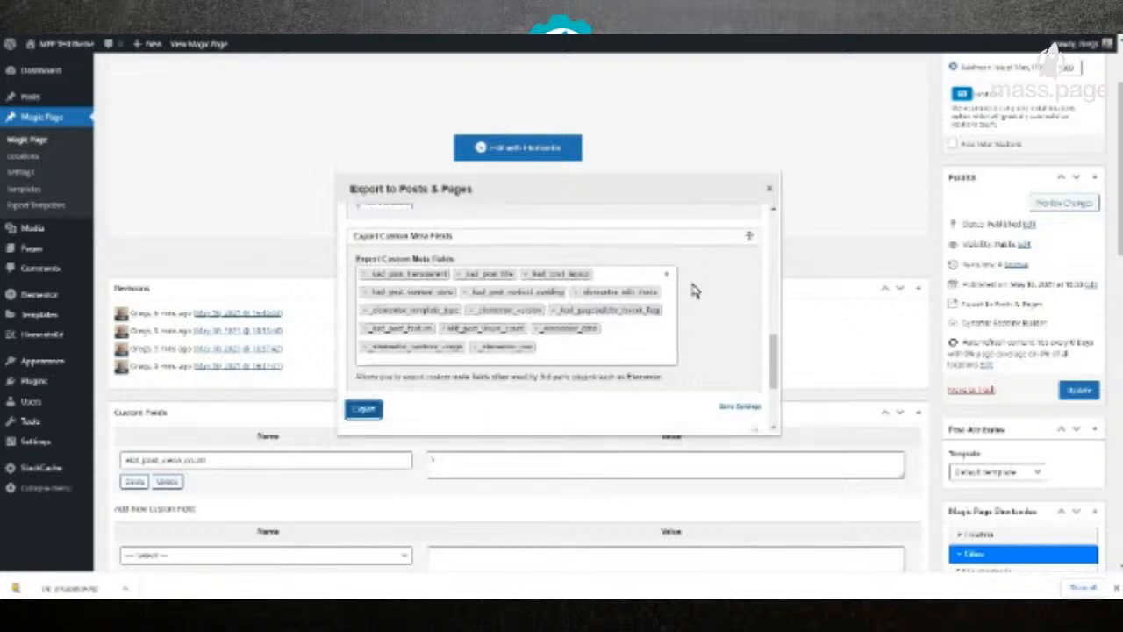
pyautogui.scroll(-3, 696, 291)
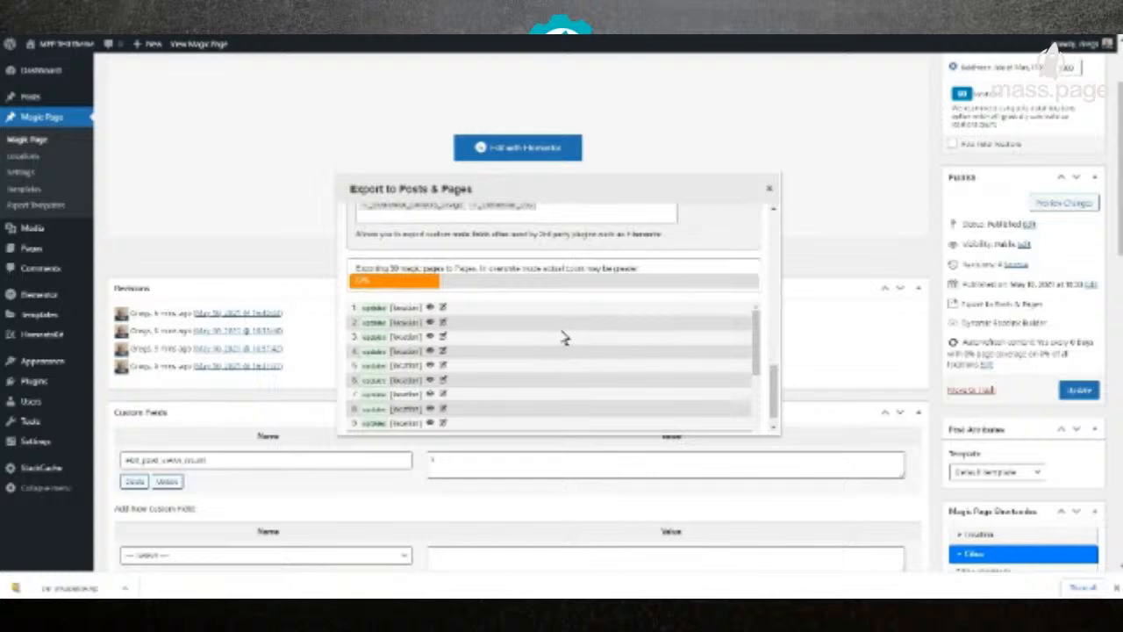
pyautogui.scroll(3, 564, 335)
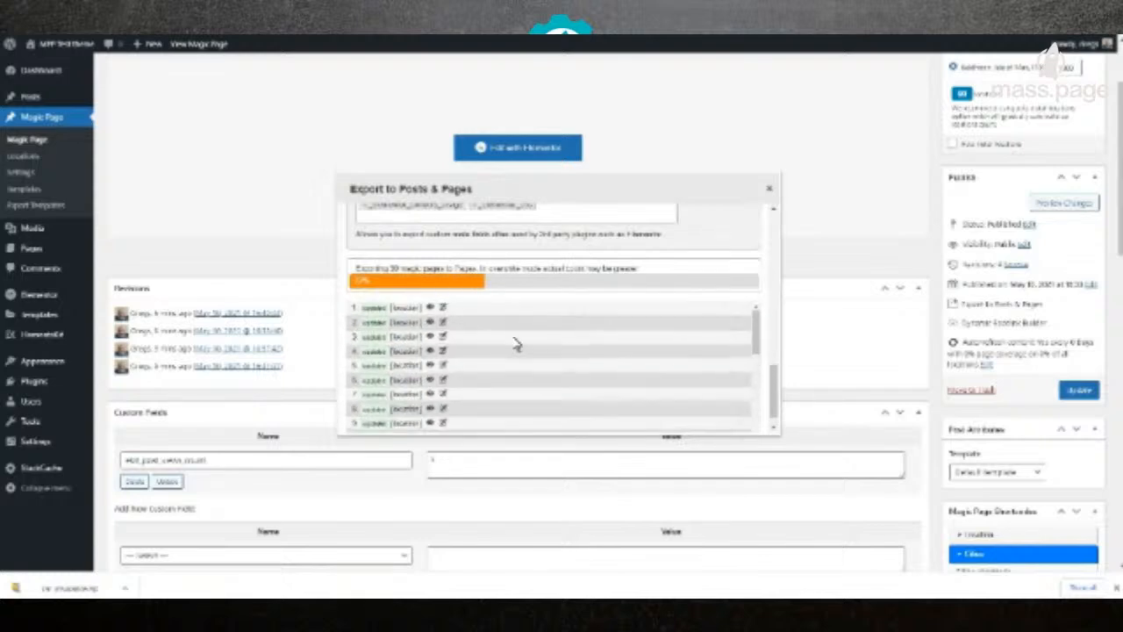
pyautogui.moveTo(561, 613)
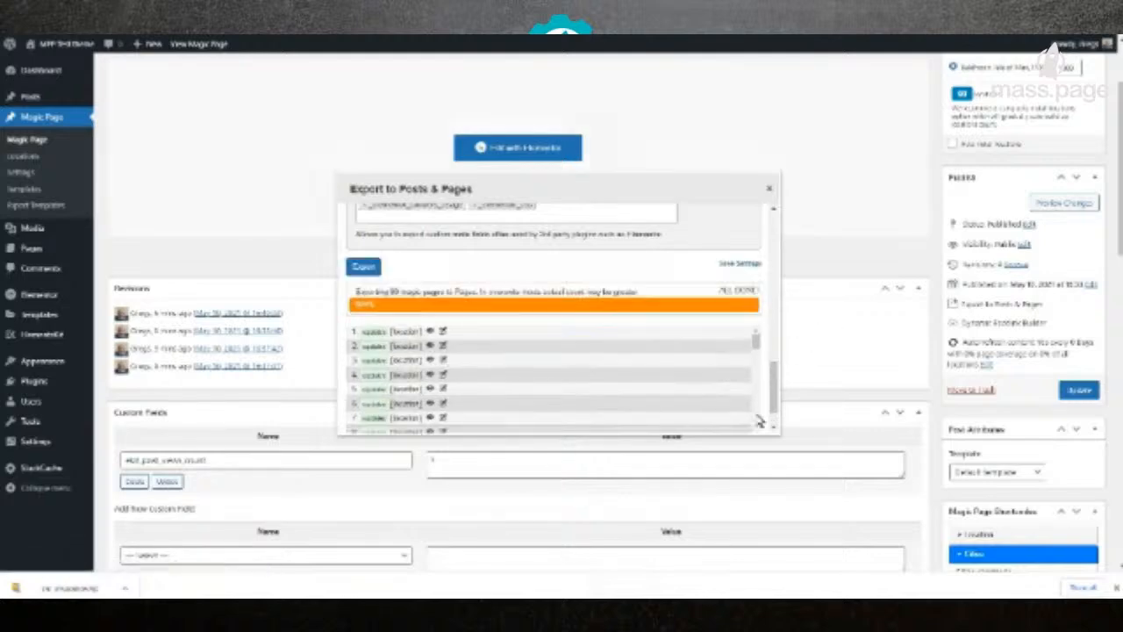
# Step: View the first updated page, follow its Barregarrow city link, and check the location heading and nearby-city links
pyautogui.click(441, 333)
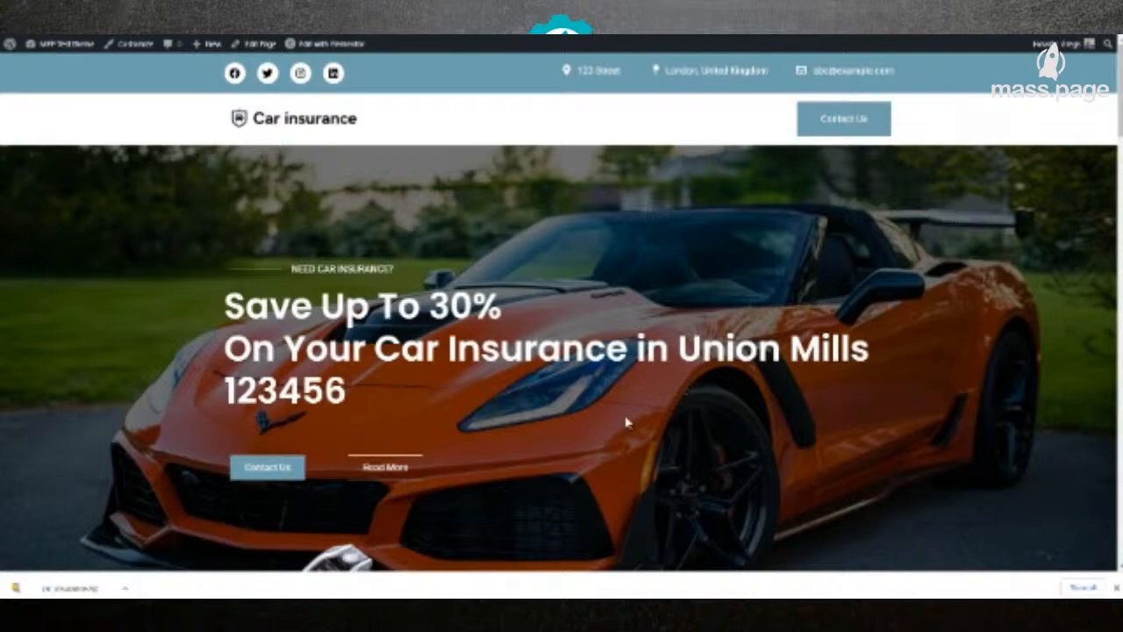
pyautogui.scroll(-5, 627, 423)
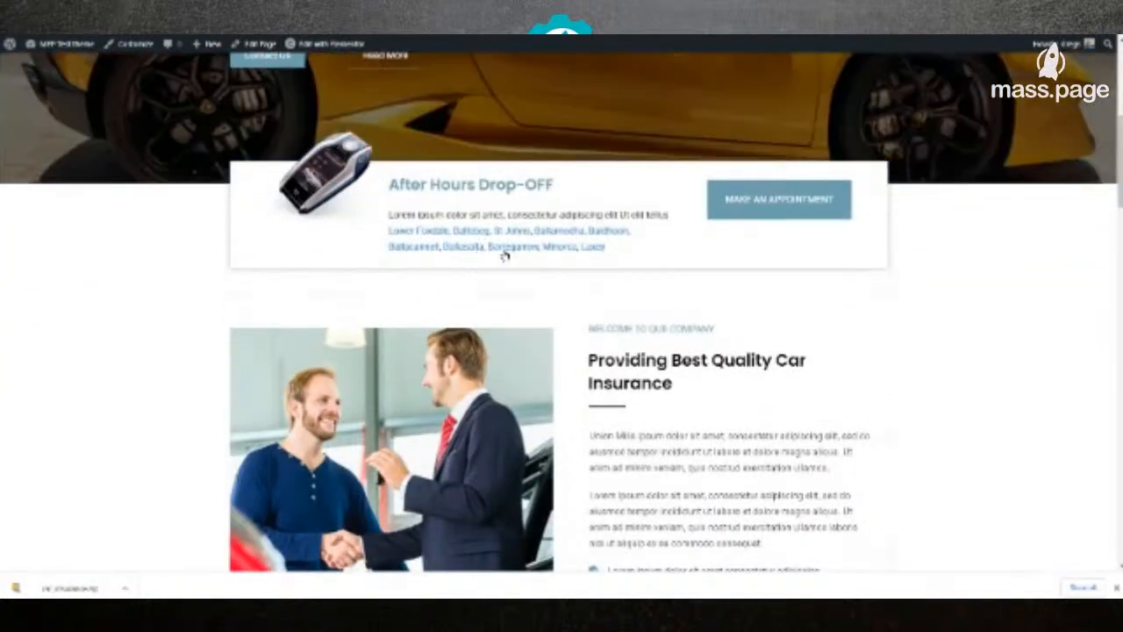
pyautogui.click(554, 249)
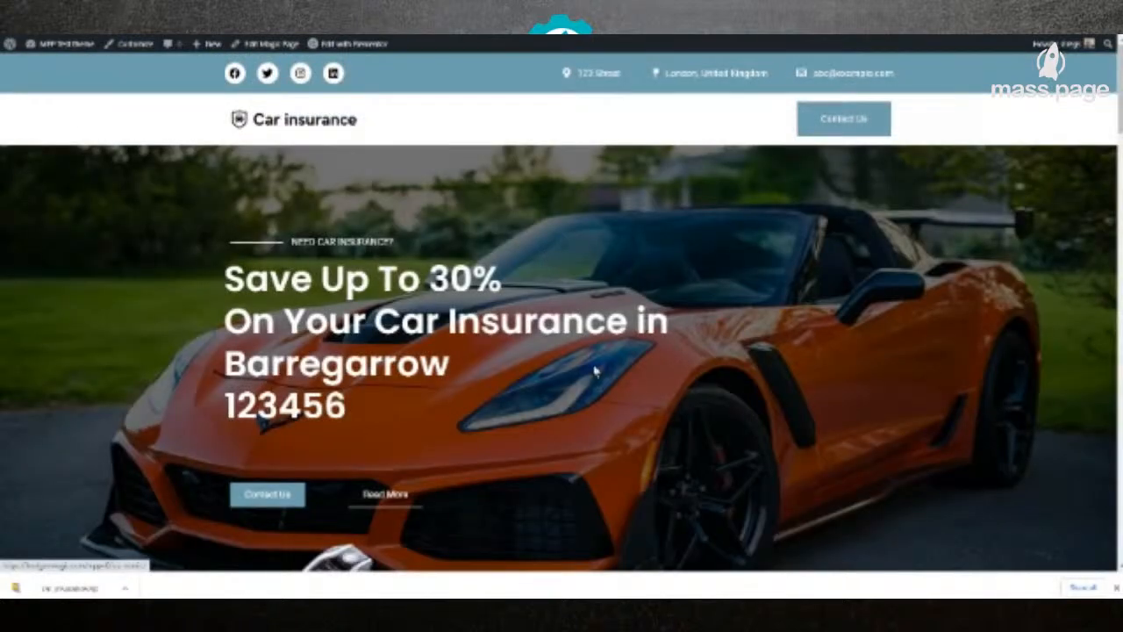
pyautogui.scroll(-3, 672, 402)
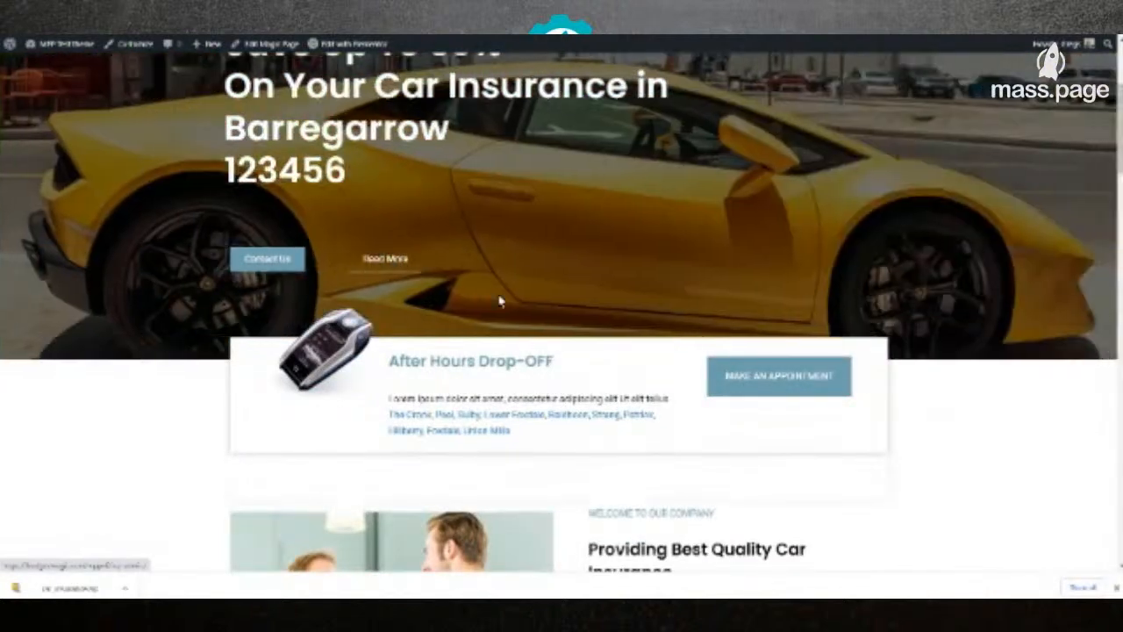
pyautogui.scroll(-2, 578, 454)
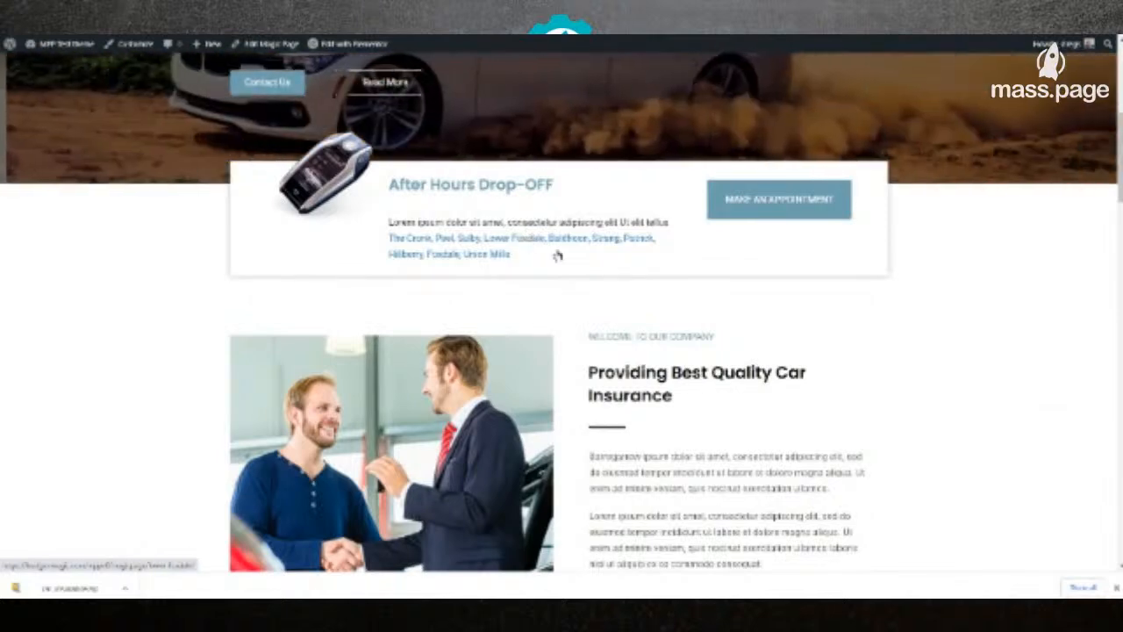
# Step: Follow the Lower Foxdale city link and check that page's heading and nearby-city links
pyautogui.click(557, 253)
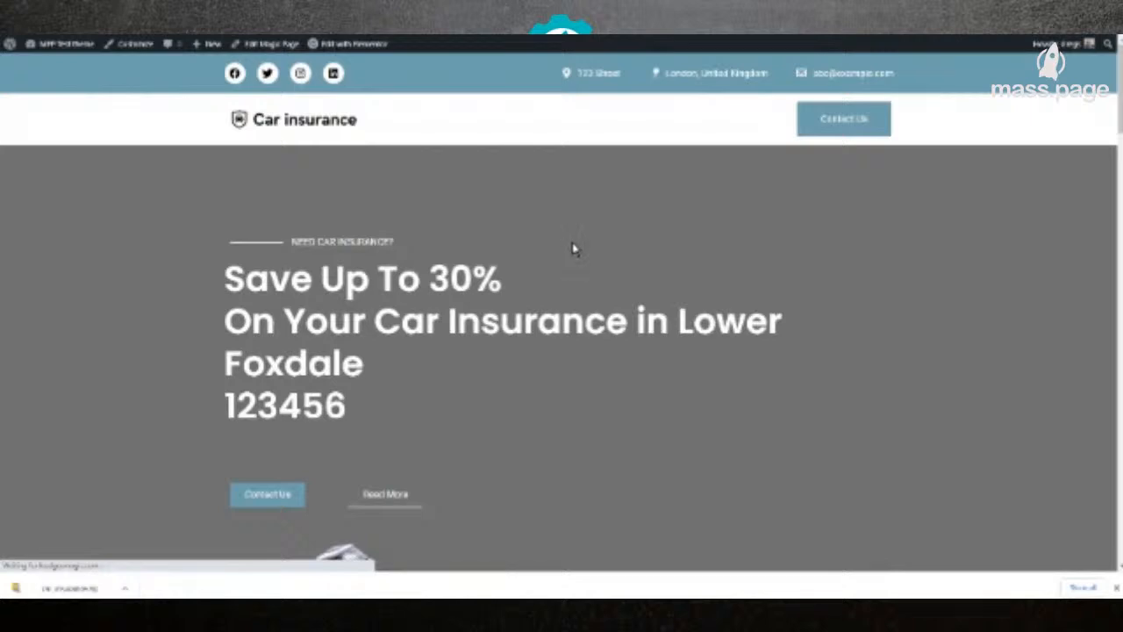
pyautogui.scroll(-2, 597, 237)
pyautogui.scroll(-3, 602, 243)
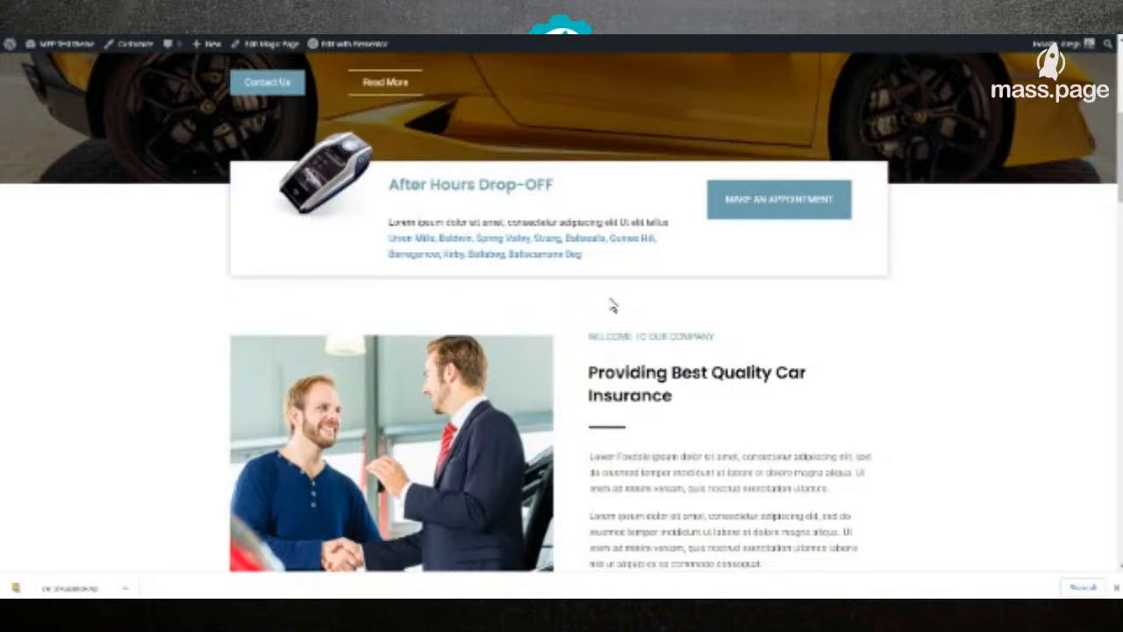
# Step: Follow the Barregarrow city link and review that page from its location heading and nearby-city links through the services, reviews and blog sections
pyautogui.click(427, 256)
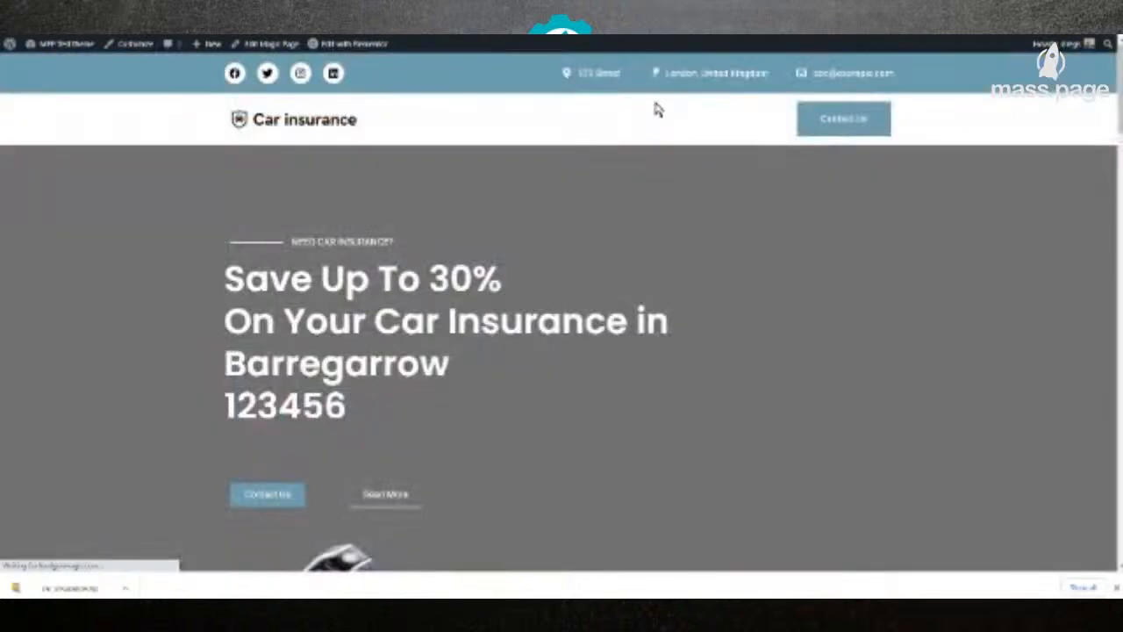
pyautogui.scroll(-4, 640, 141)
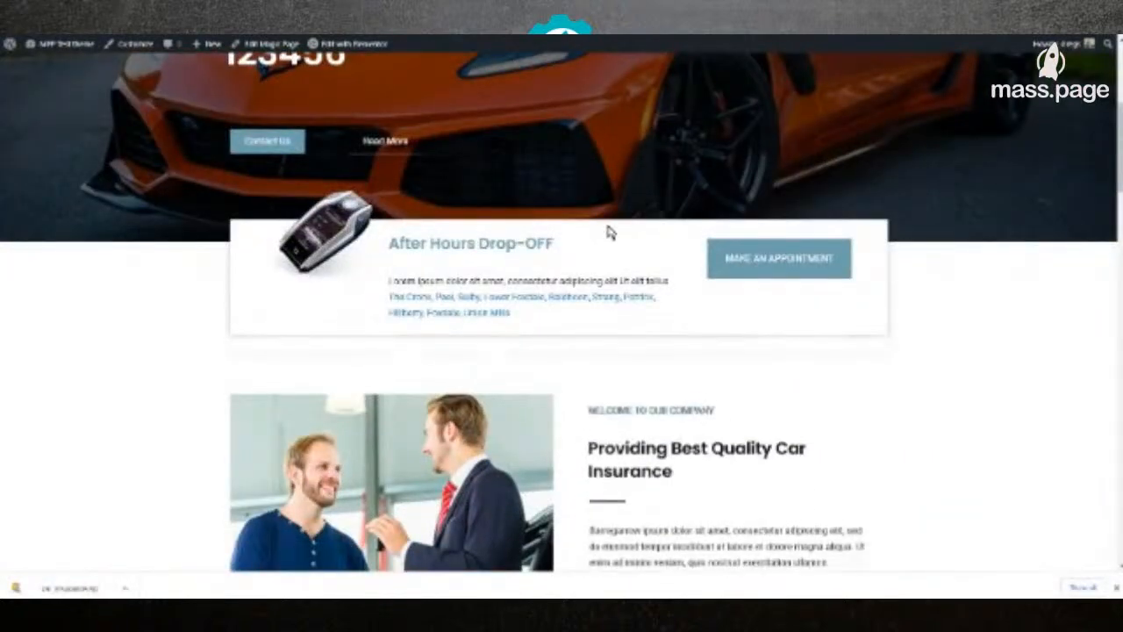
pyautogui.scroll(-5, 585, 271)
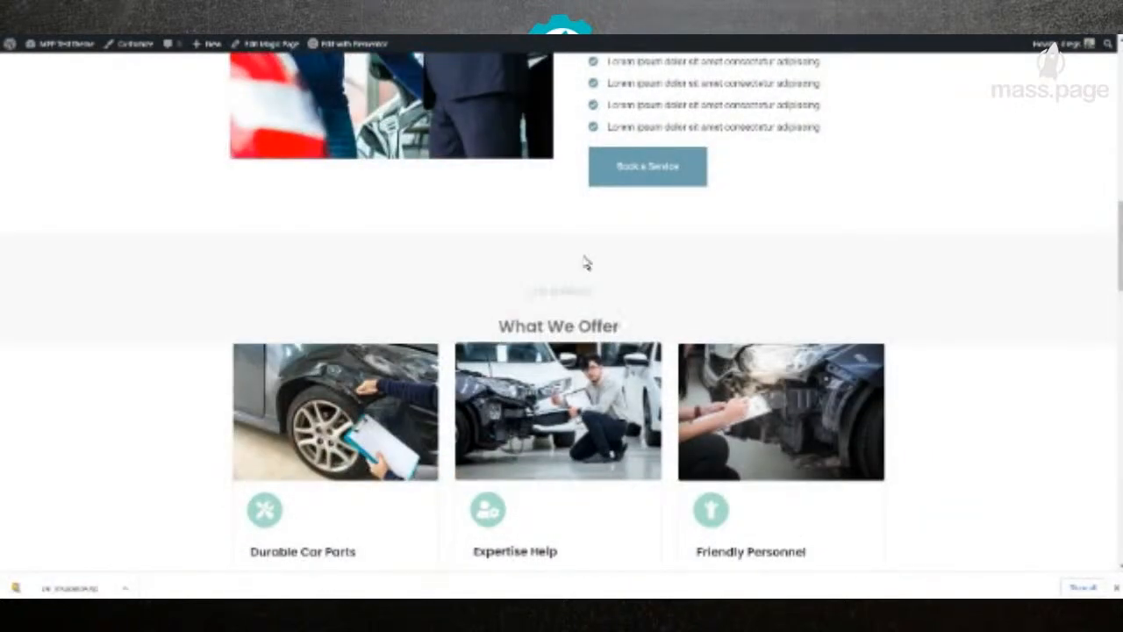
pyautogui.scroll(-5, 584, 261)
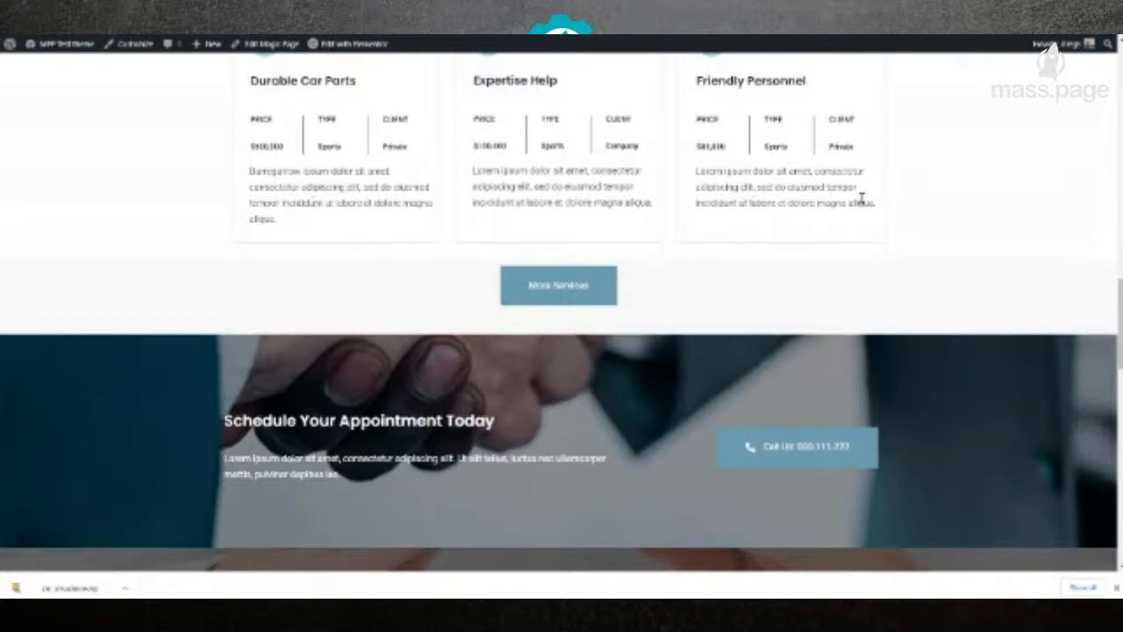
pyautogui.scroll(-4, 861, 200)
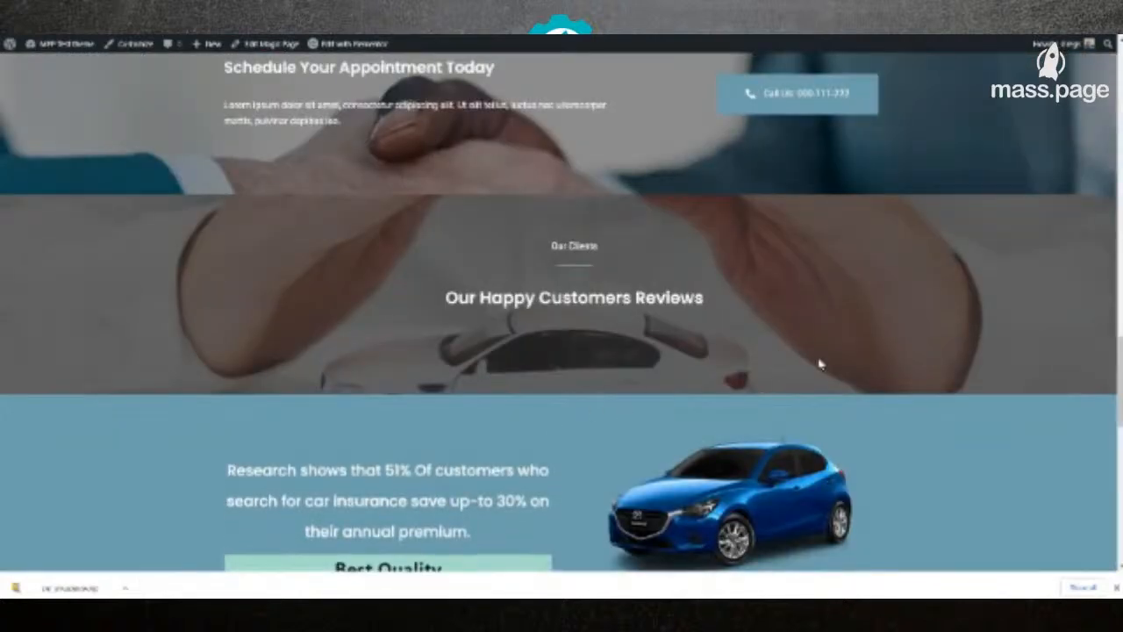
pyautogui.scroll(-4, 838, 354)
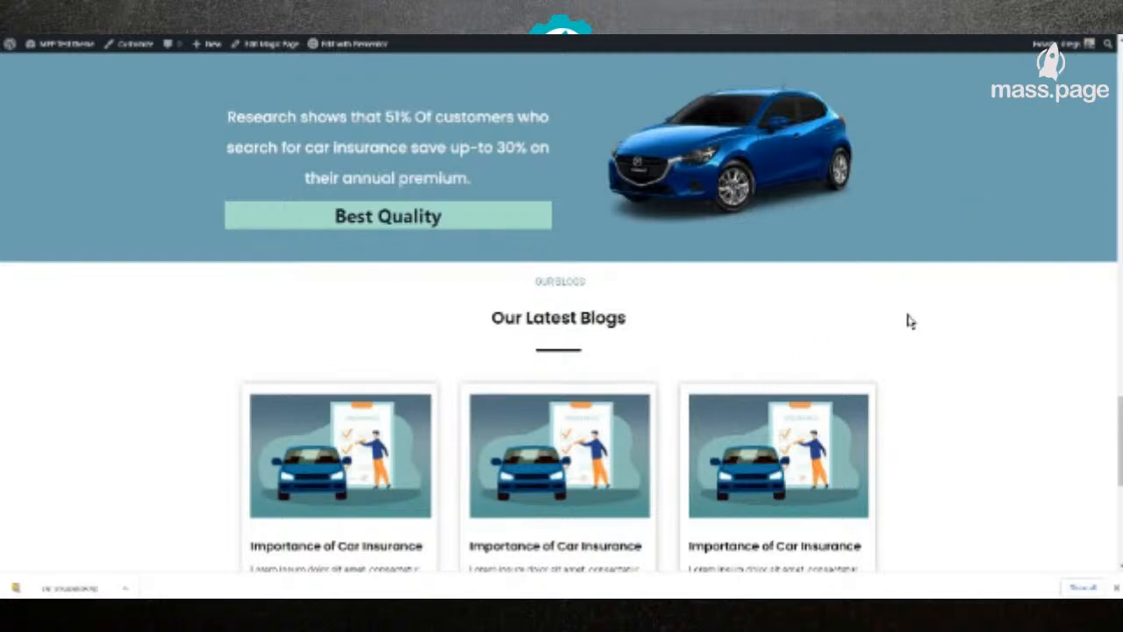
pyautogui.scroll(6, 909, 319)
pyautogui.scroll(10, 782, 456)
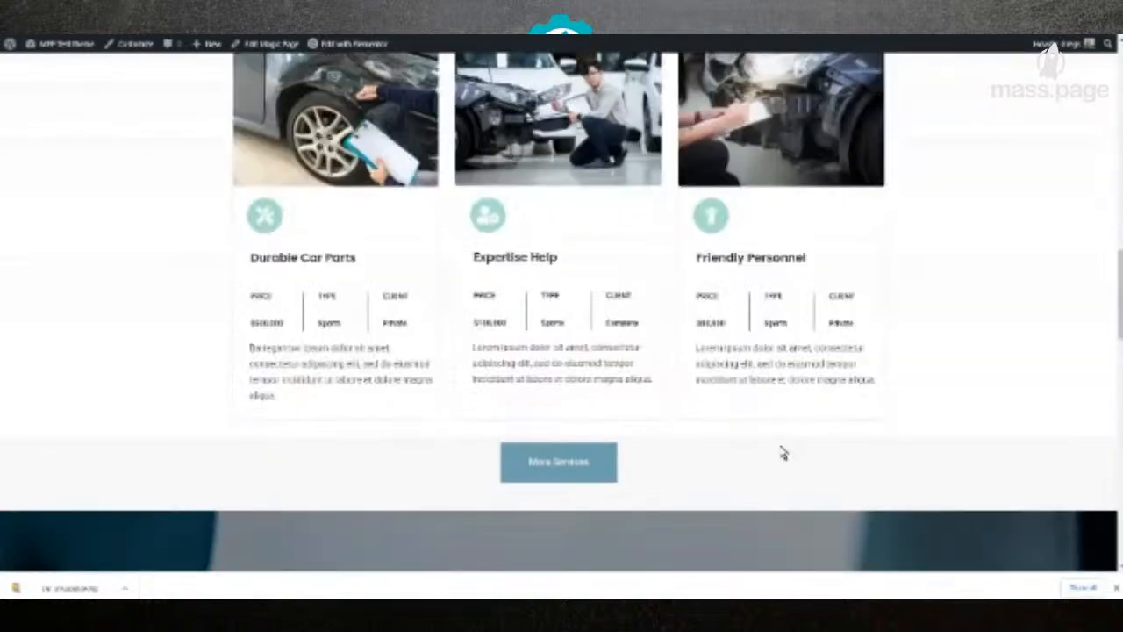
pyautogui.scroll(8, 645, 363)
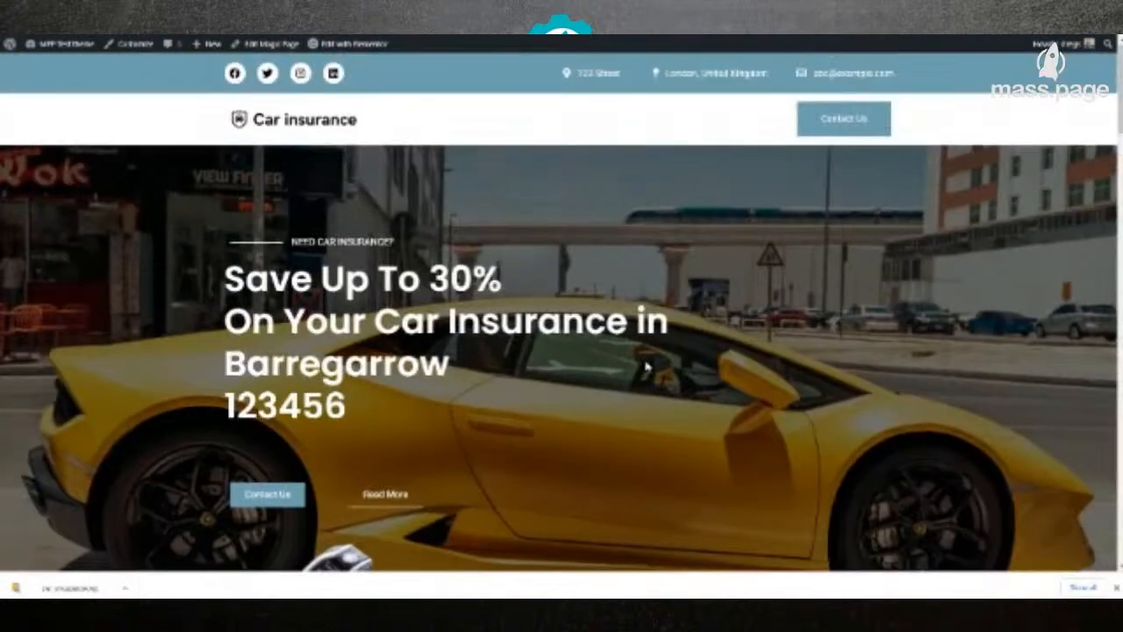